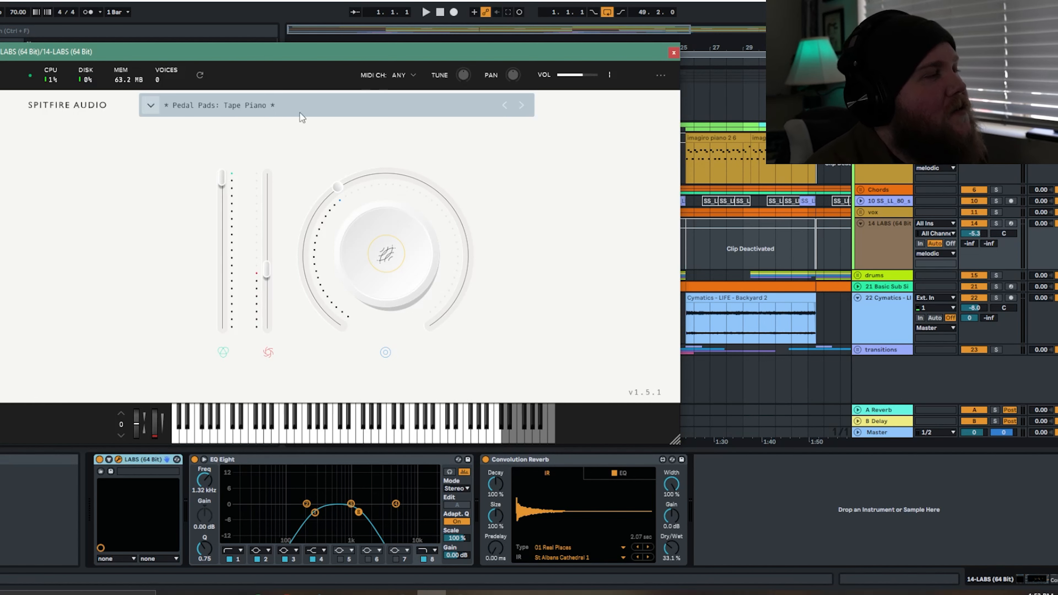
Step: Close the LABS plug-in window and listen to the LABS track soloed from the start of the arrangement
{"action": "left_click", "coordinate": [674, 53]}
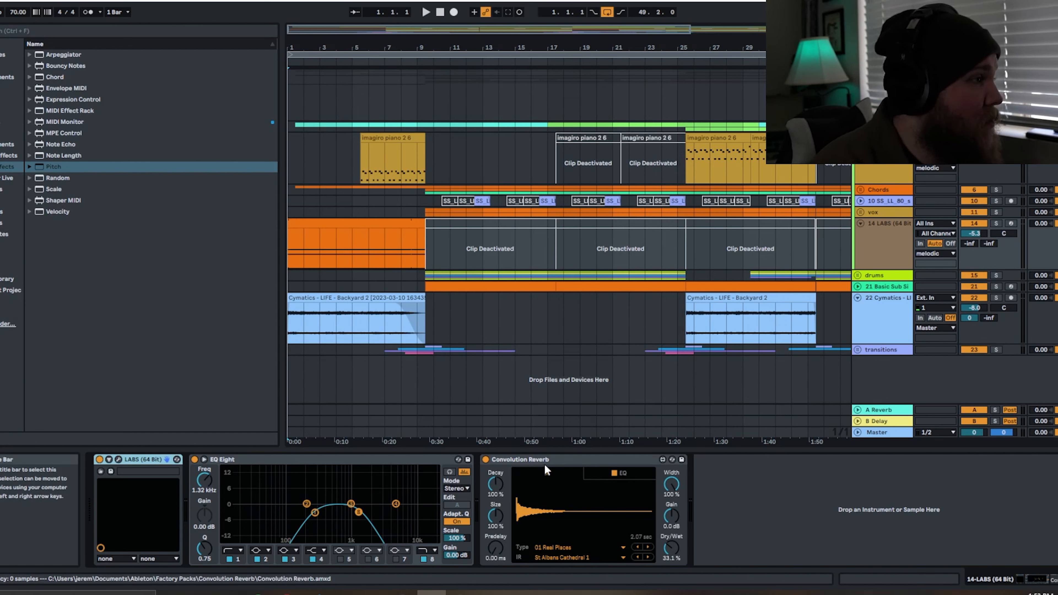
{"action": "left_click", "coordinate": [880, 231]}
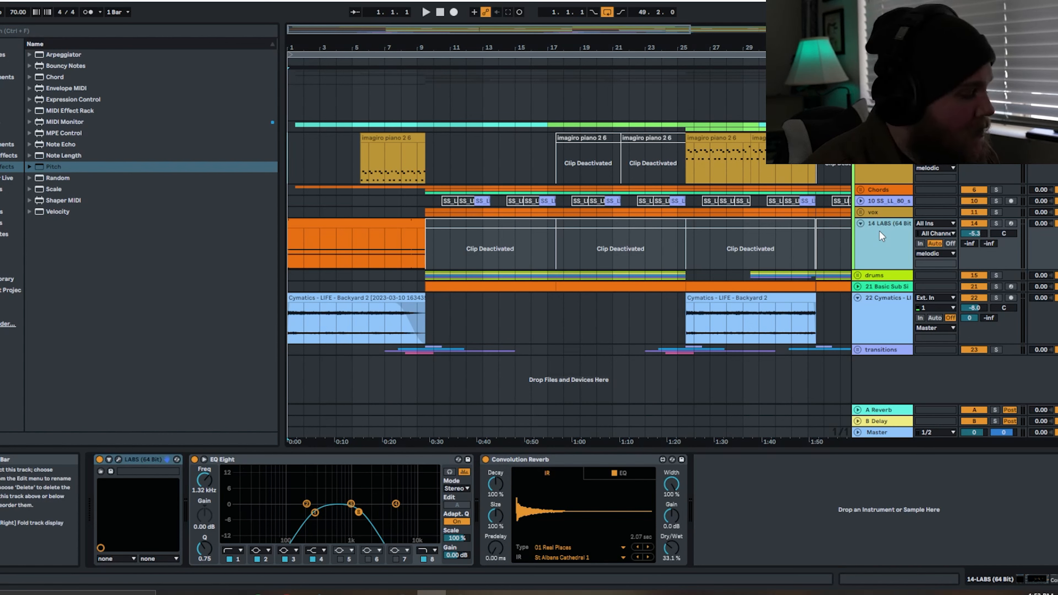
{"action": "key", "text": "space"}
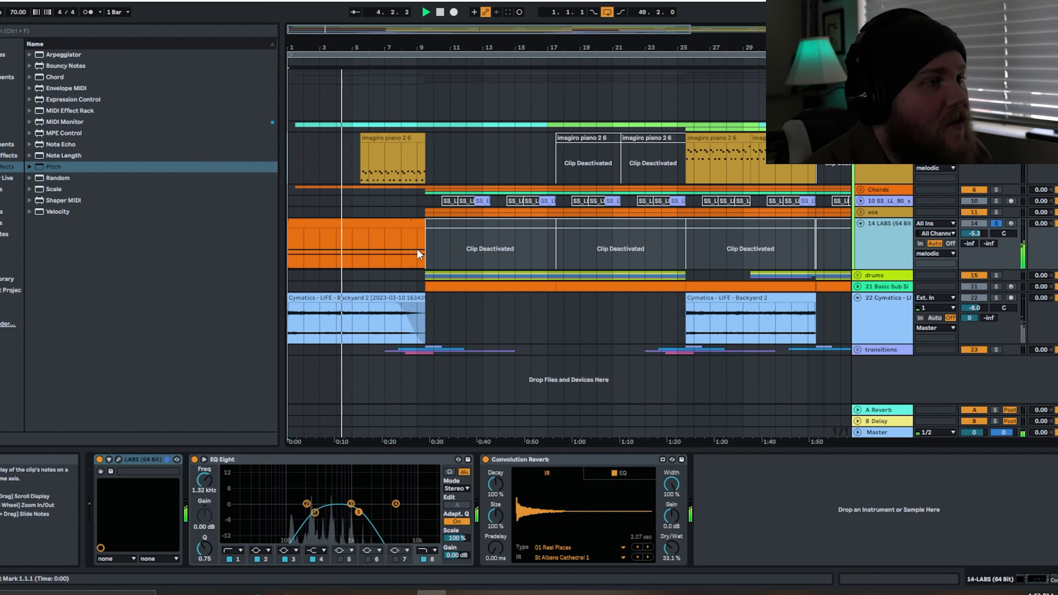
{"action": "key", "text": "space"}
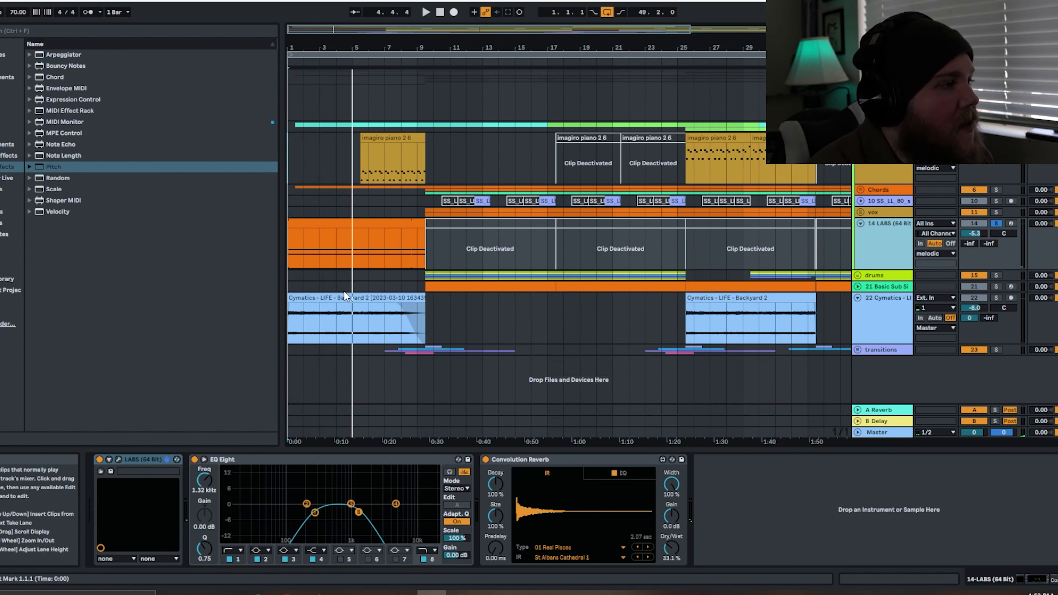
Step: Solo the Cymatics LIFE ambience track, play it from the start and show its device chain
{"action": "double_click", "coordinate": [342, 307]}
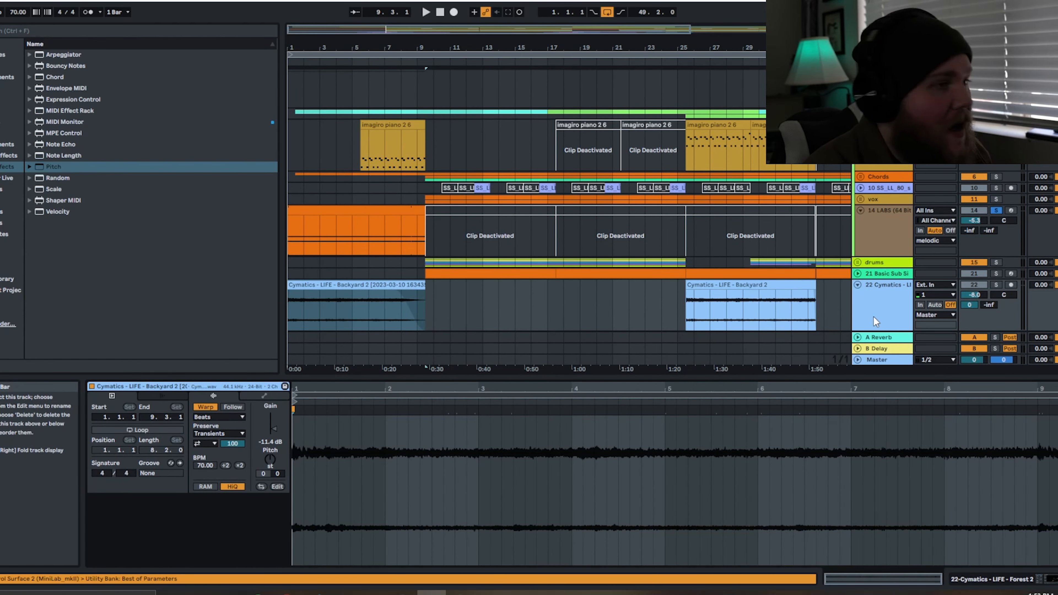
{"action": "key", "text": "s"}
{"action": "key", "text": "space"}
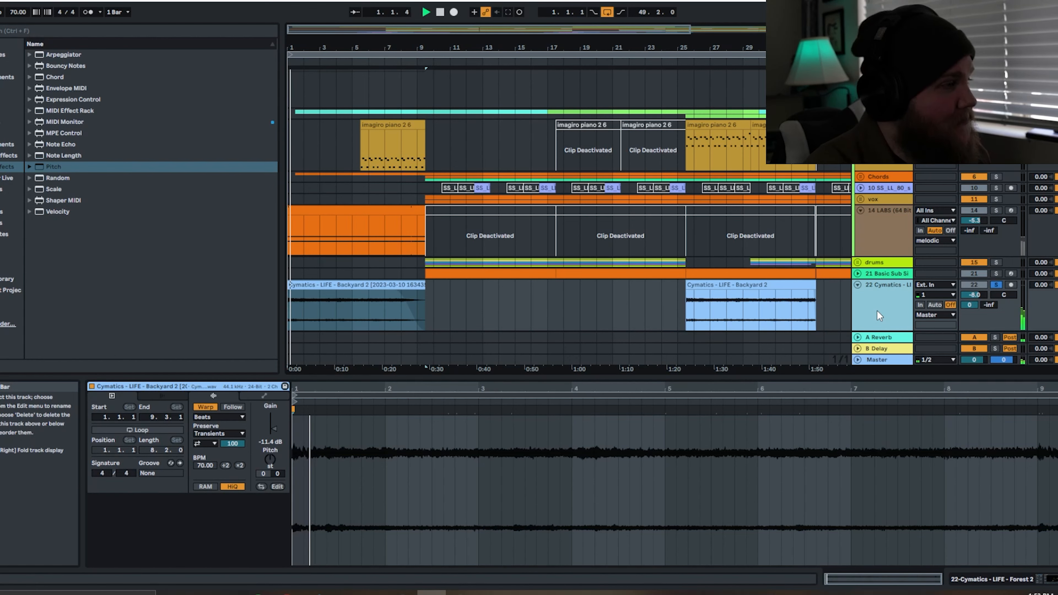
{"action": "left_click", "coordinate": [877, 310]}
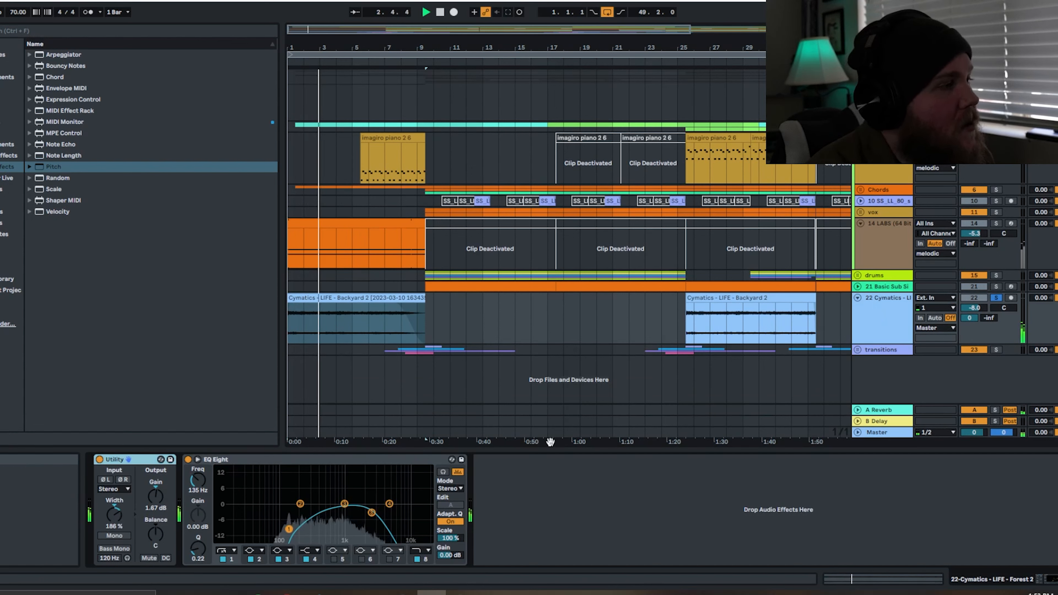
{"action": "key", "text": "space"}
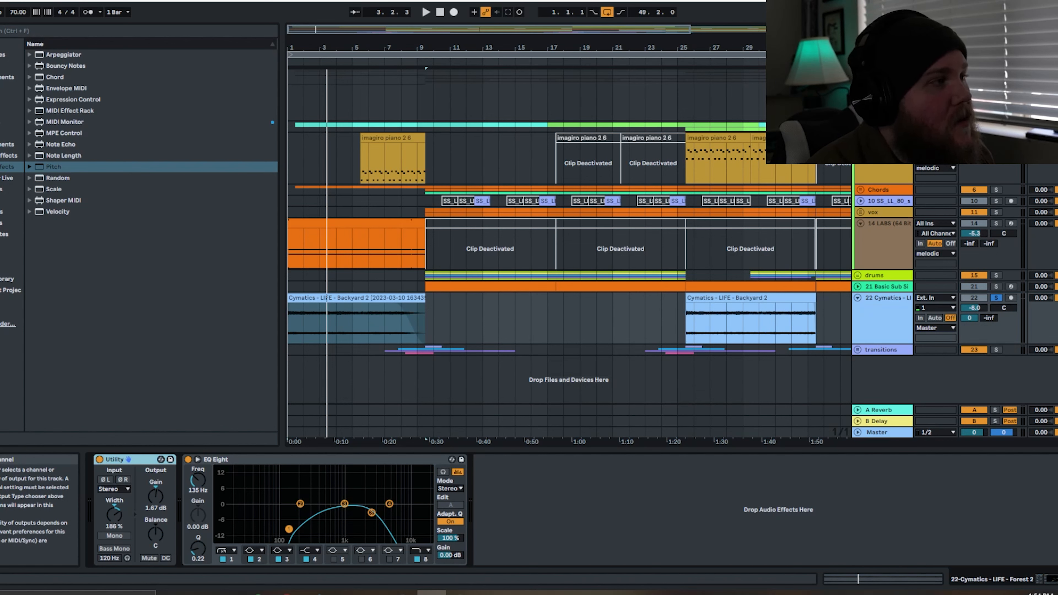
Step: Show the imagiro piano 2 track's devices and play its first clip, starting at bar 5
{"action": "left_click", "coordinate": [884, 143]}
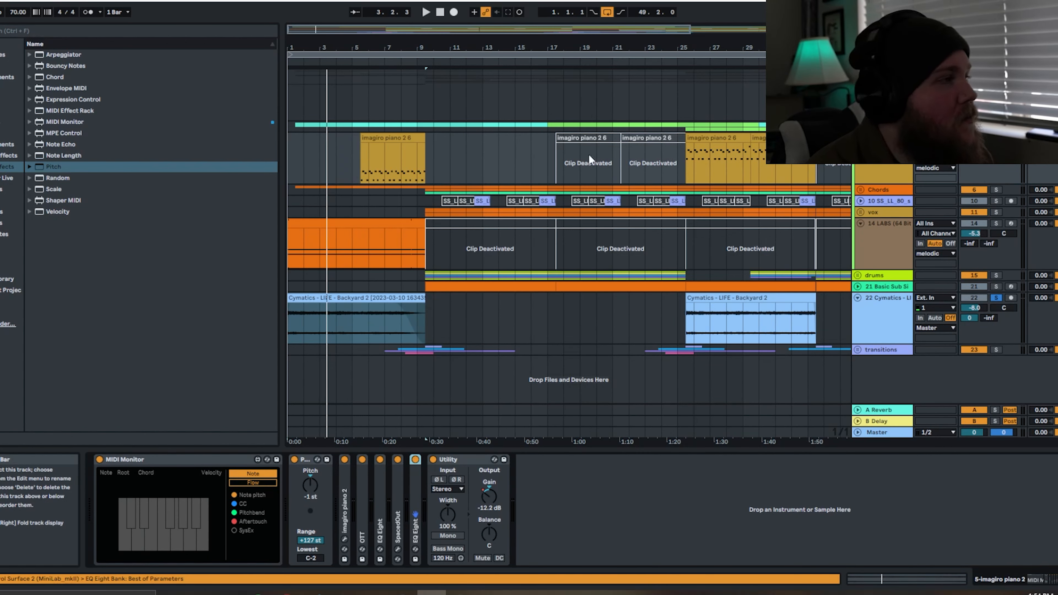
{"action": "left_click", "coordinate": [406, 138]}
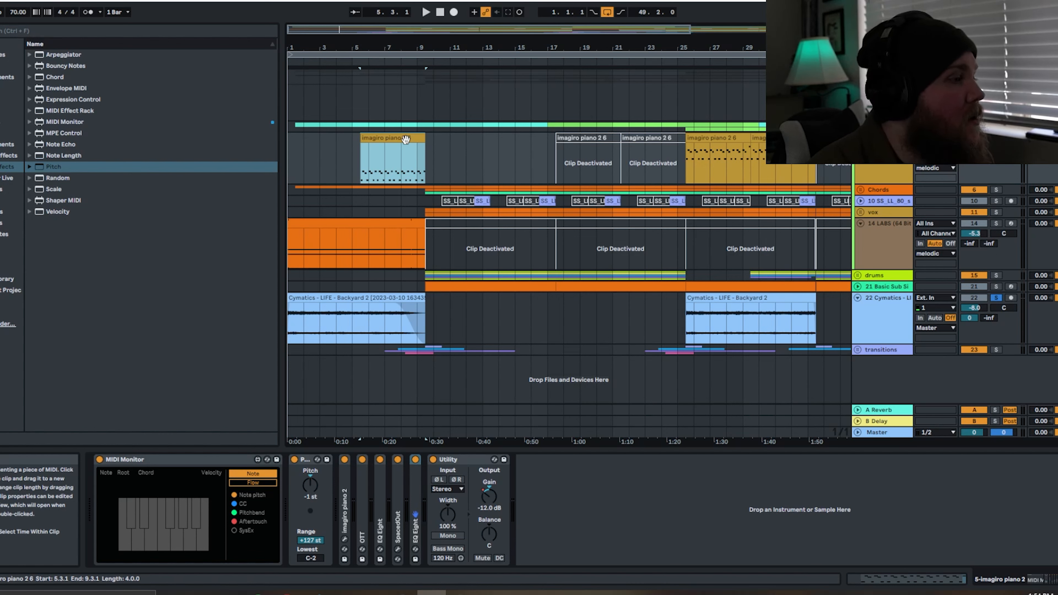
{"action": "key", "text": "space"}
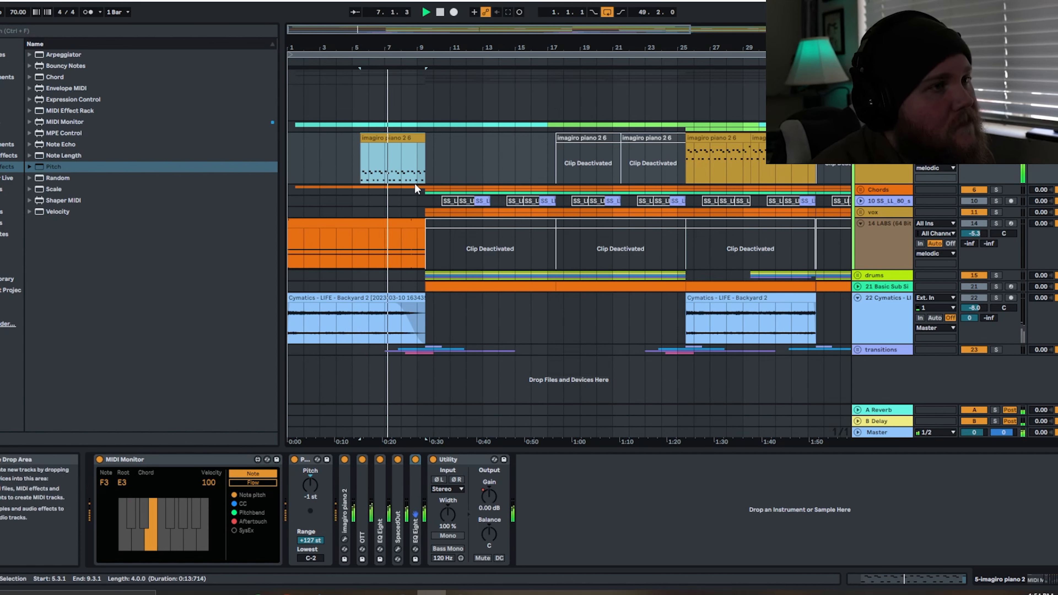
Step: Show the automation lanes and examine the device automation envelopes under the first imagiro piano 2 clip
{"action": "key", "text": "a"}
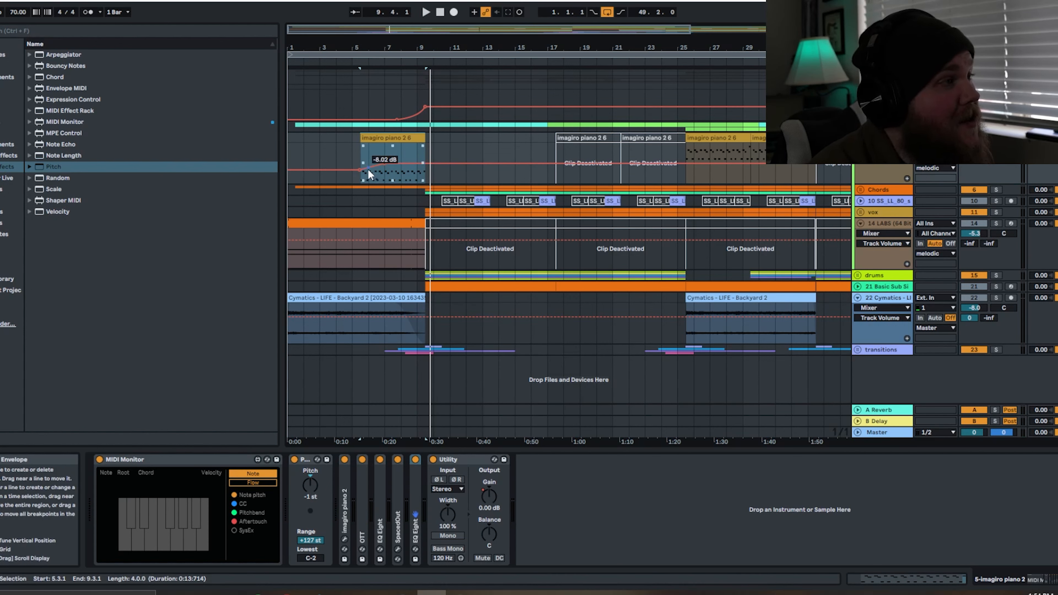
{"action": "left_click", "coordinate": [879, 158]}
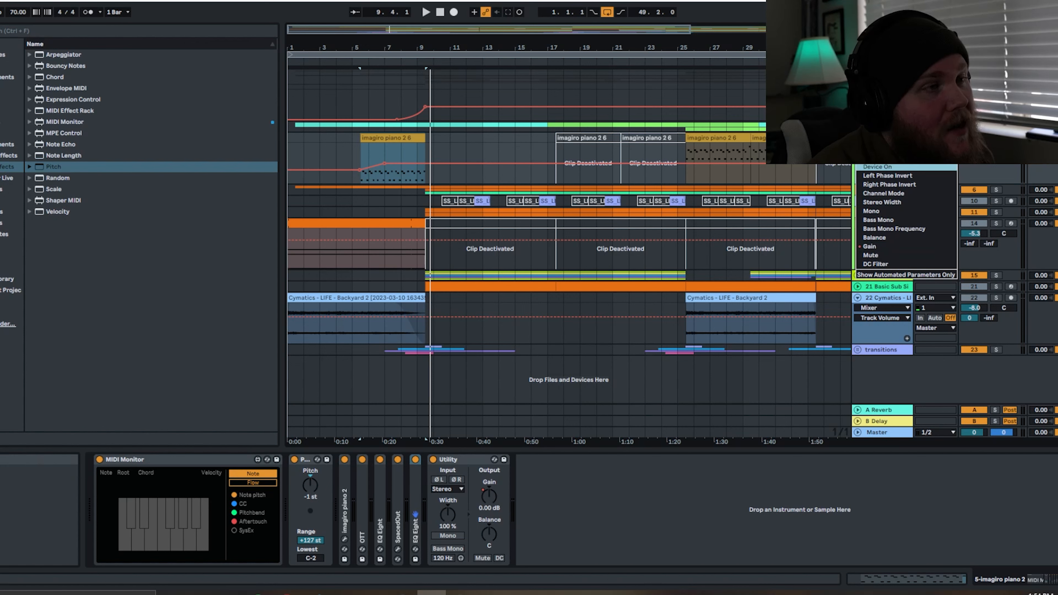
{"action": "left_click", "coordinate": [878, 157]}
{"action": "left_click", "coordinate": [879, 158]}
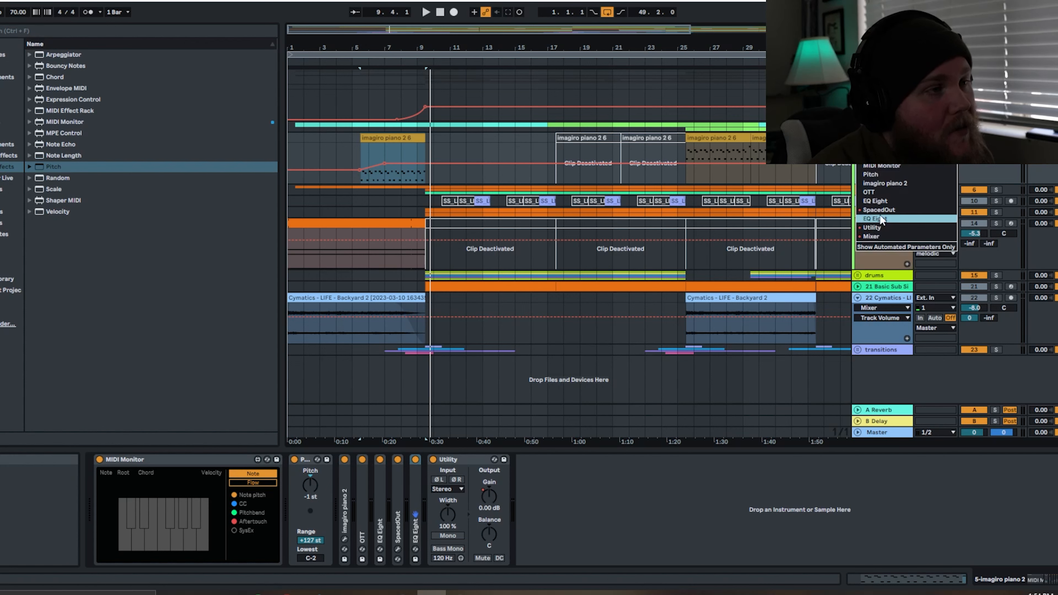
{"action": "left_click", "coordinate": [892, 219]}
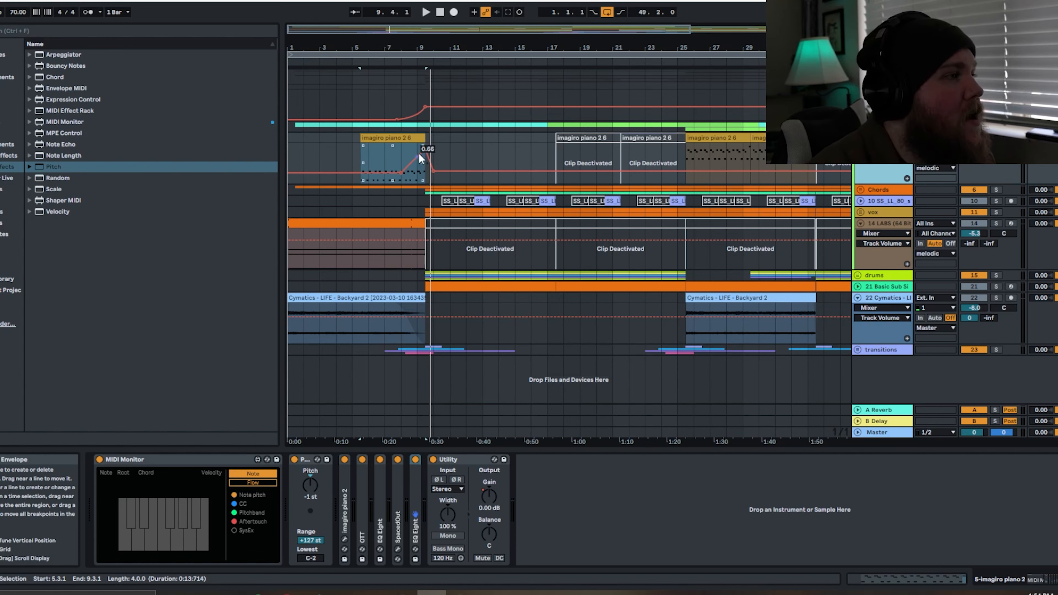
{"action": "left_click_drag", "start_coordinate": [418, 153], "coordinate": [425, 149]}
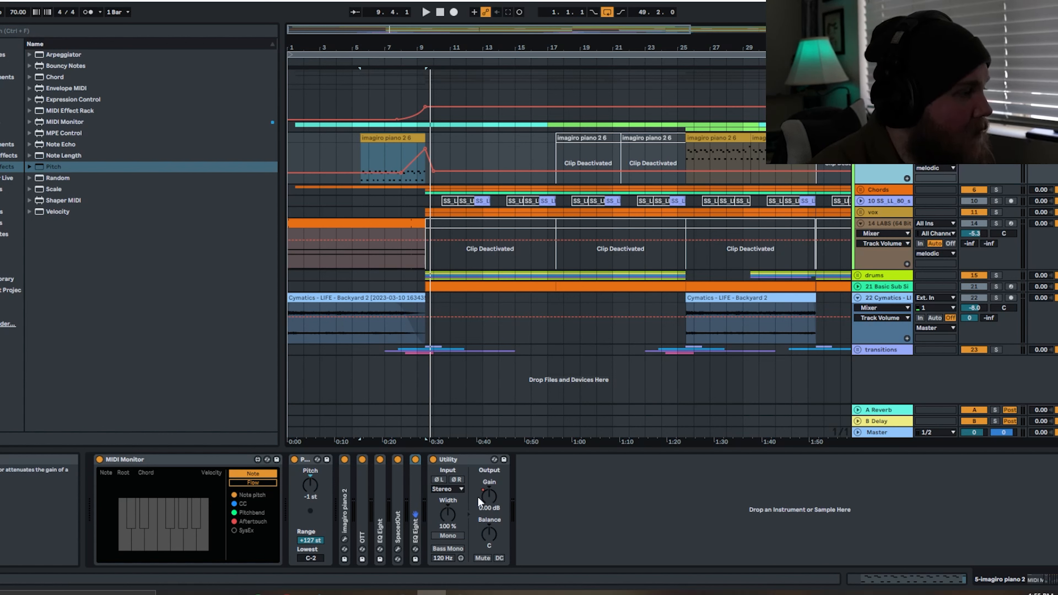
Step: Examine the piano track's OTT settings and the imagiro piano 2 plug-in interface, then fold both devices
{"action": "left_click", "coordinate": [364, 497]}
{"action": "double_click", "coordinate": [363, 496]}
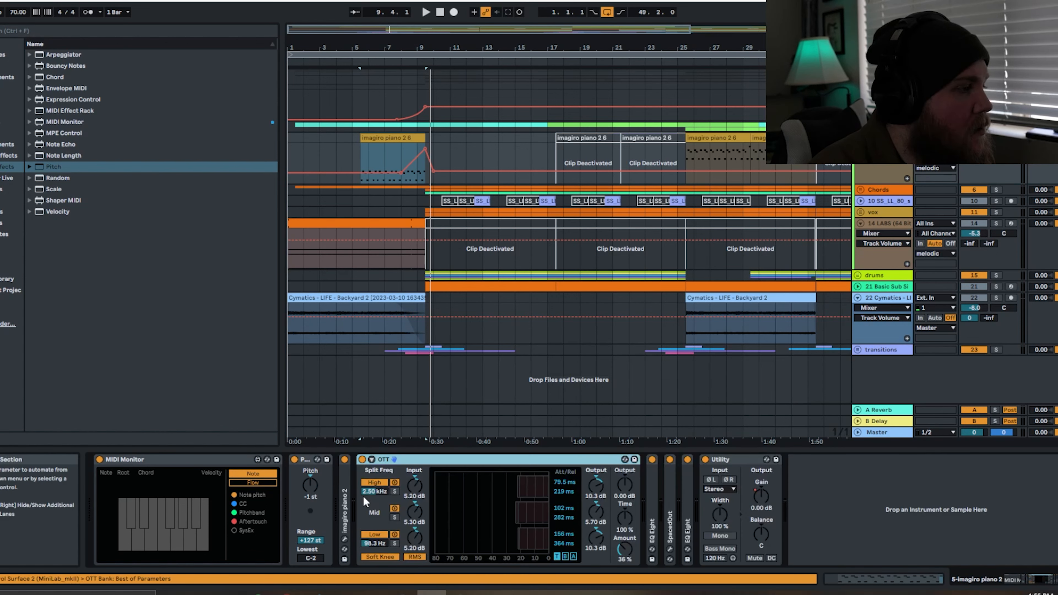
{"action": "double_click", "coordinate": [347, 509]}
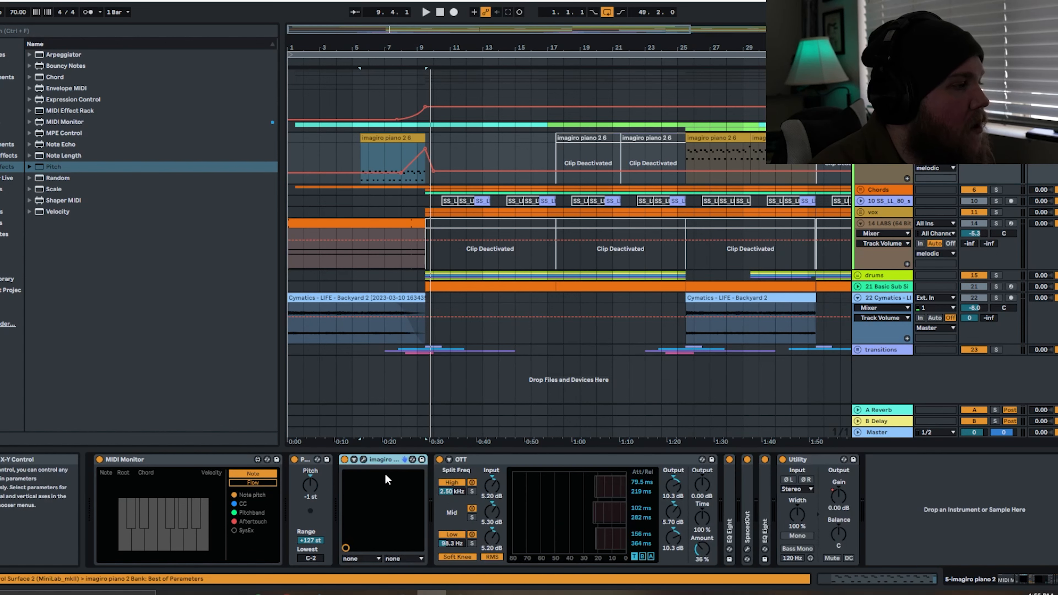
{"action": "left_click", "coordinate": [363, 459]}
{"action": "mouse_move", "coordinate": [136, 186]}
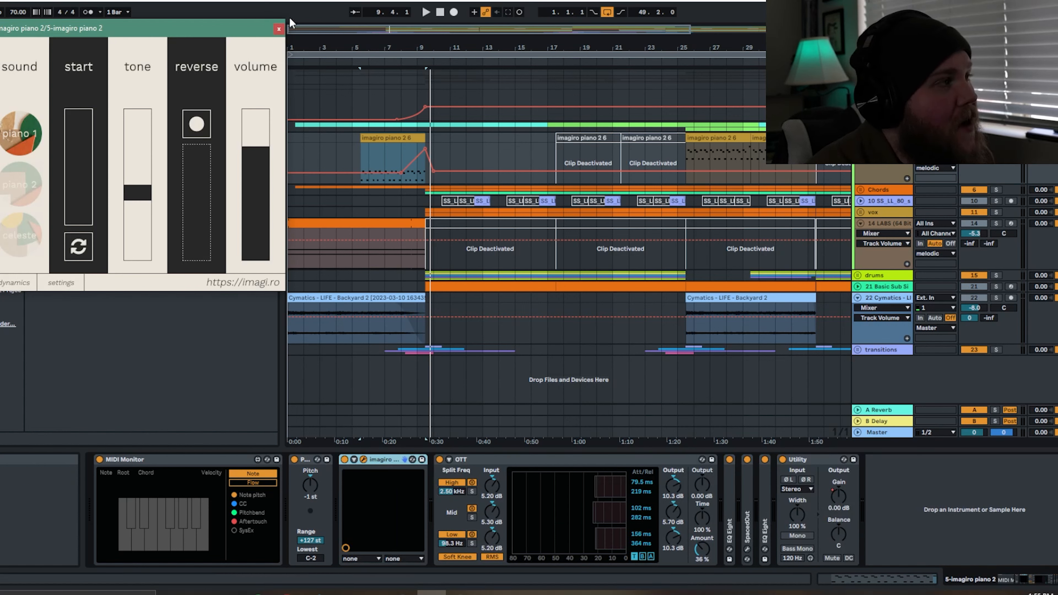
{"action": "left_click", "coordinate": [279, 30]}
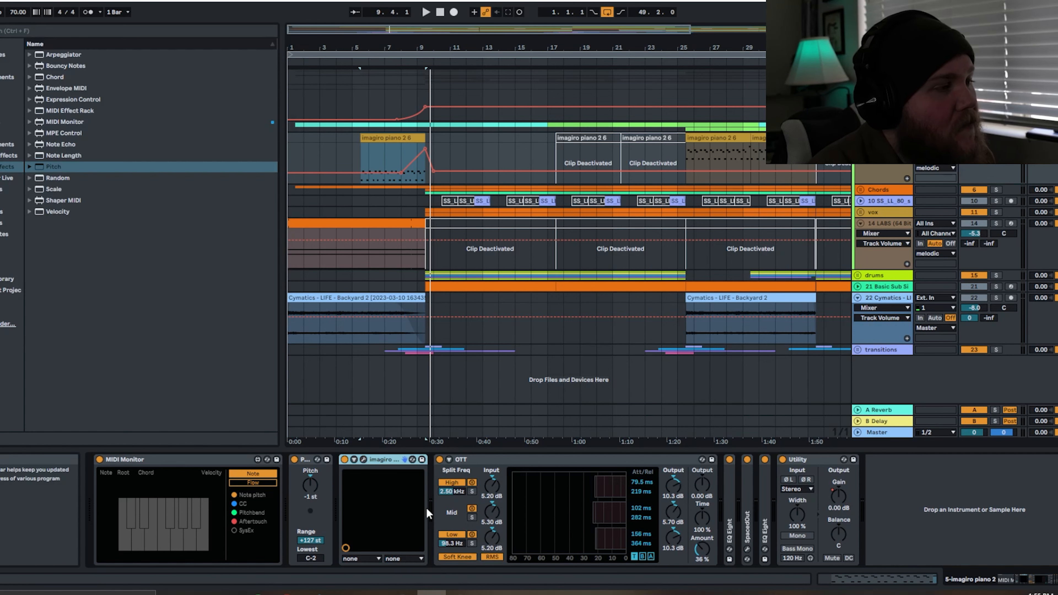
{"action": "double_click", "coordinate": [383, 459]}
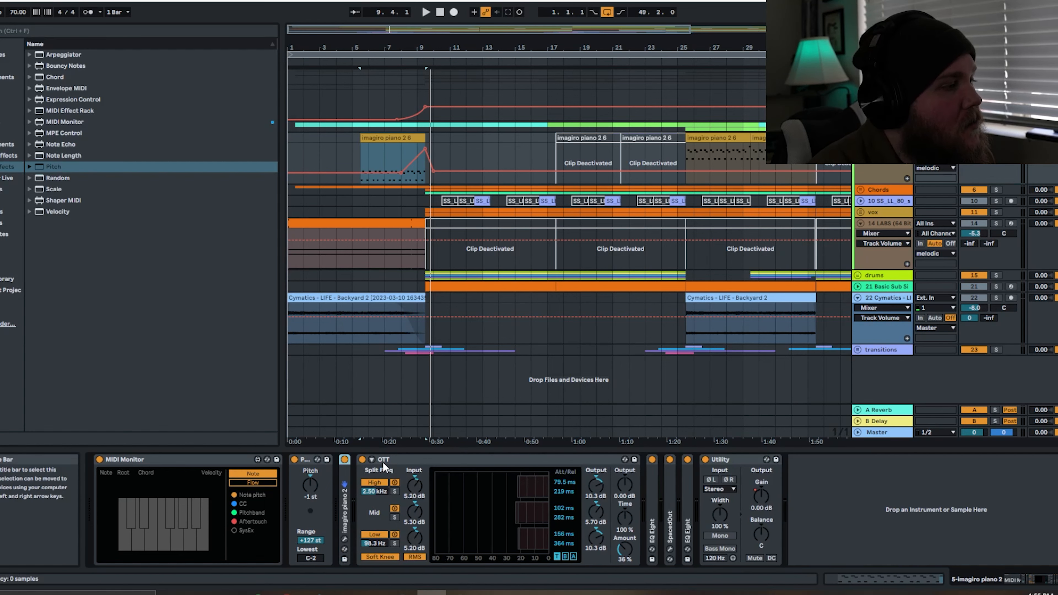
{"action": "double_click", "coordinate": [542, 461]}
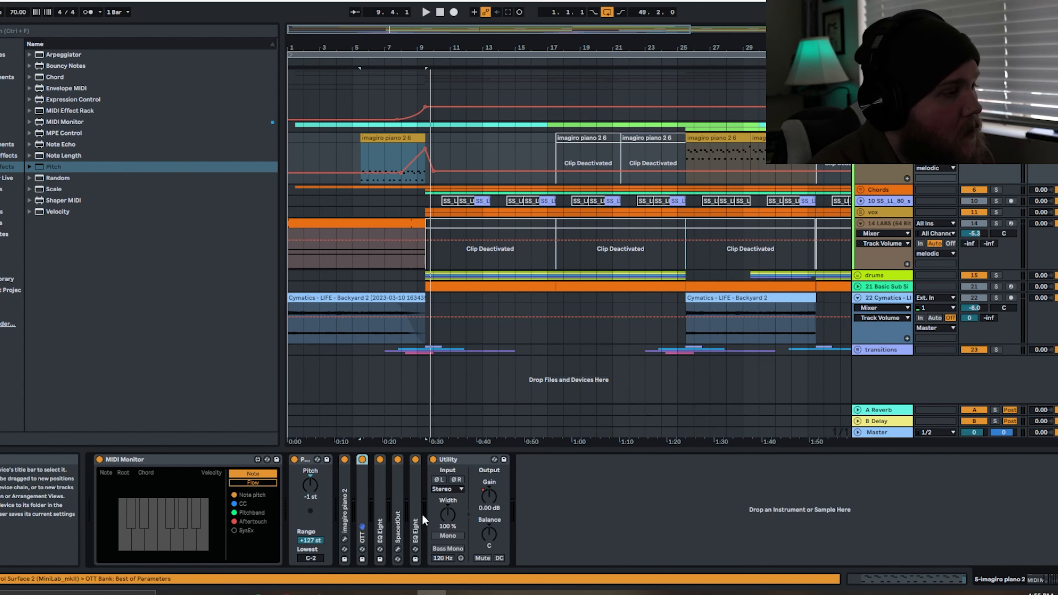
Step: Unfold the first EQ Eight and examine the SpacedOut plug-in's interface, then close and fold SpacedOut
{"action": "double_click", "coordinate": [386, 517]}
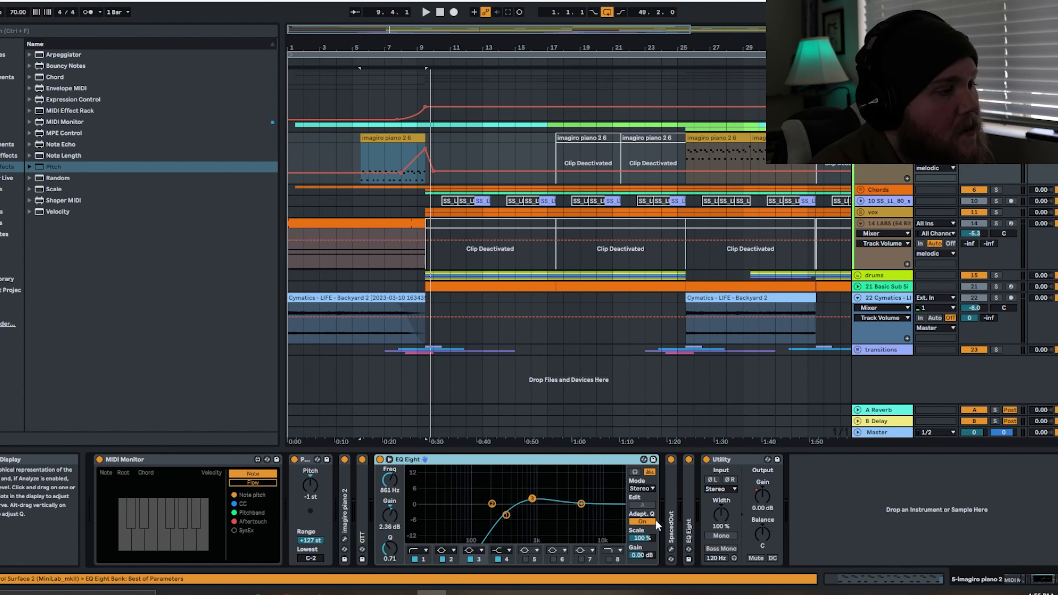
{"action": "double_click", "coordinate": [672, 521]}
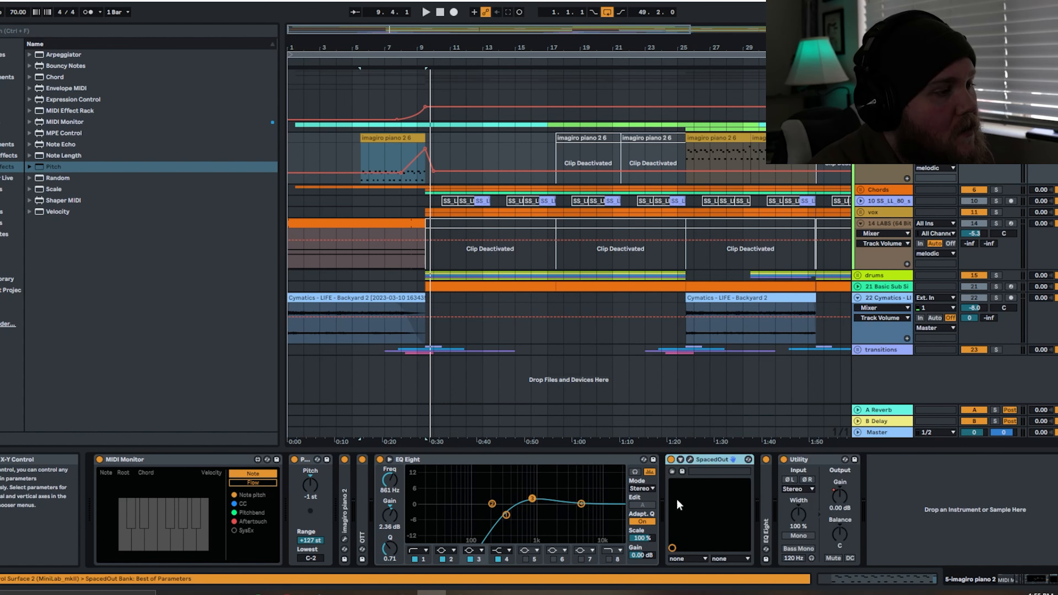
{"action": "left_click", "coordinate": [690, 459]}
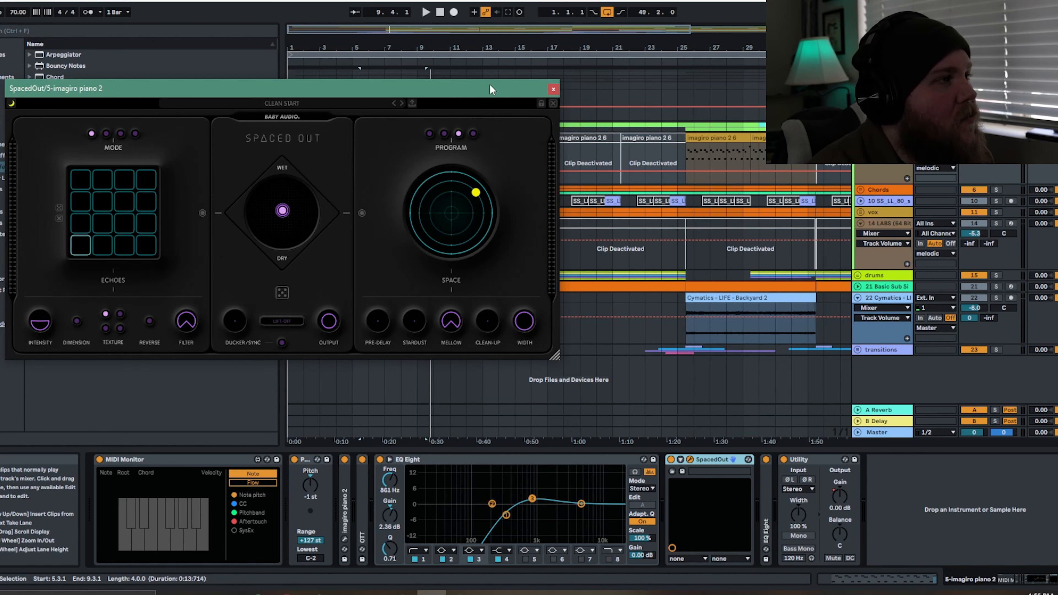
{"action": "left_click_drag", "start_coordinate": [490, 88], "coordinate": [555, 183]}
{"action": "left_click_drag", "start_coordinate": [406, 193], "coordinate": [415, 154]}
{"action": "left_click", "coordinate": [629, 147]}
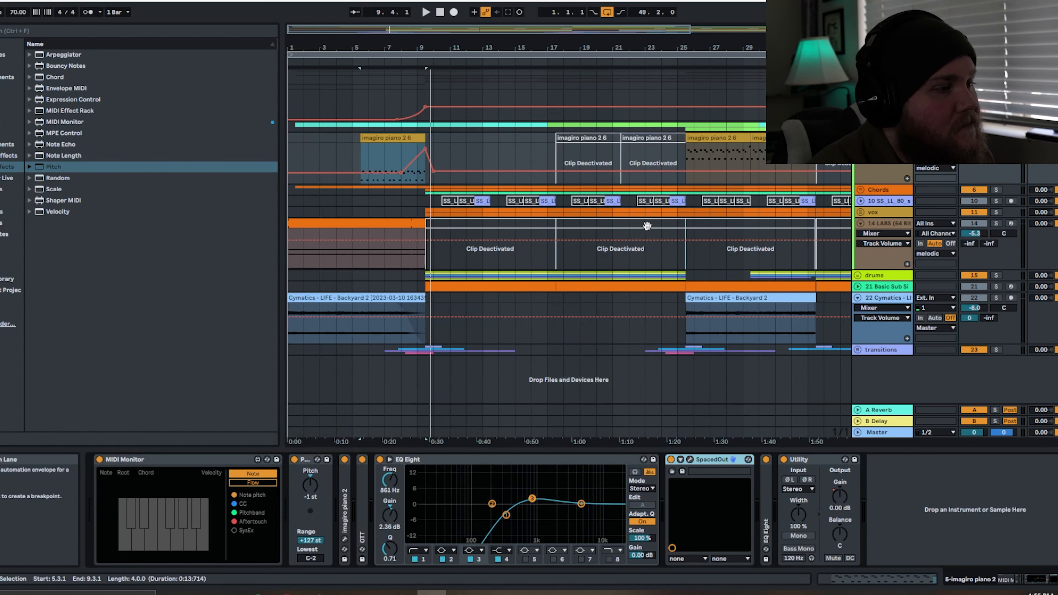
{"action": "double_click", "coordinate": [704, 460]}
Step: Examine the second EQ Eight's curve, then fold that EQ and the Pitch device
{"action": "double_click", "coordinate": [692, 501]}
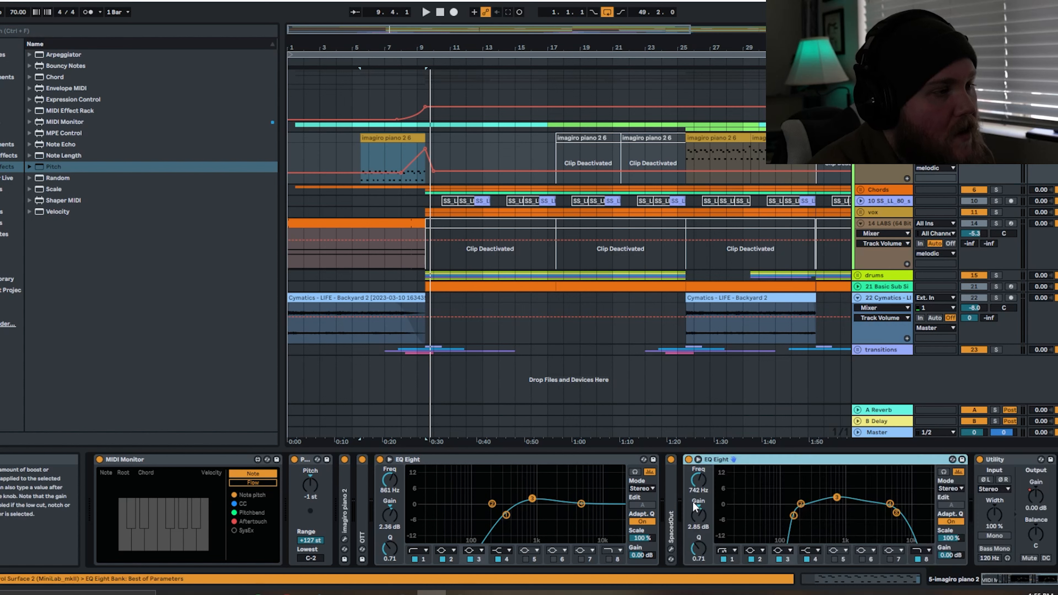
{"action": "double_click", "coordinate": [781, 460]}
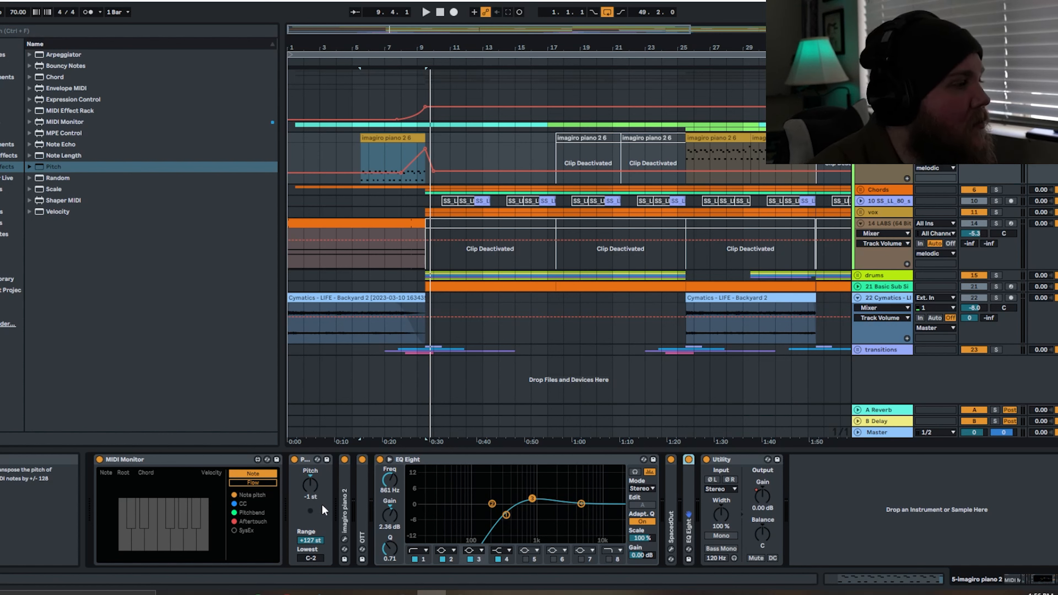
{"action": "double_click", "coordinate": [306, 461]}
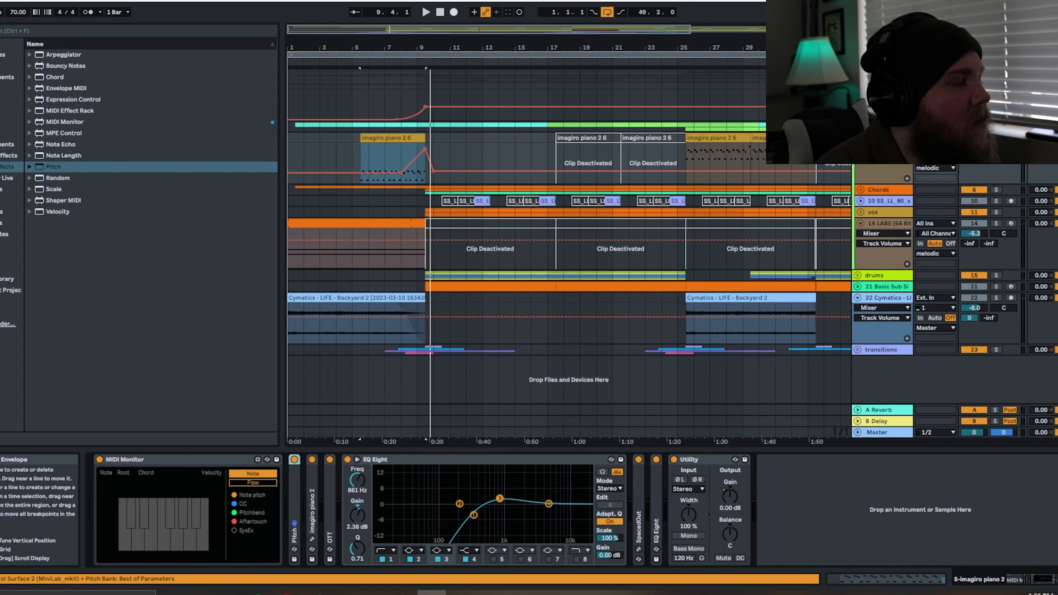
Step: Unfold the Melody guitar track and listen to it soloed from its first frozen clip
{"action": "scroll", "coordinate": [874, 196], "scroll_direction": "down", "scroll_amount": 2}
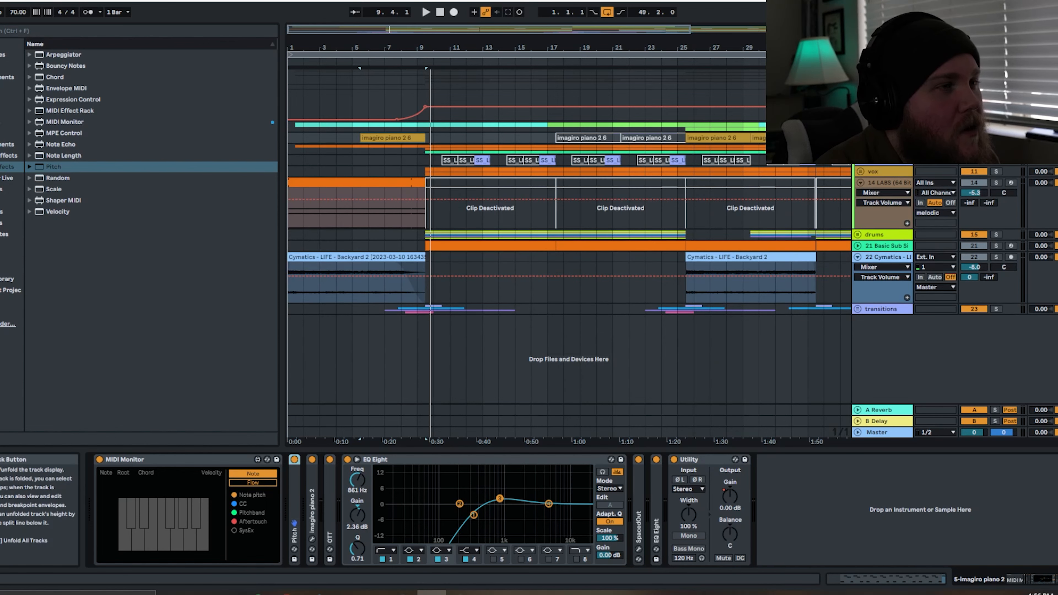
{"action": "scroll", "coordinate": [863, 250], "scroll_direction": "up", "scroll_amount": 9}
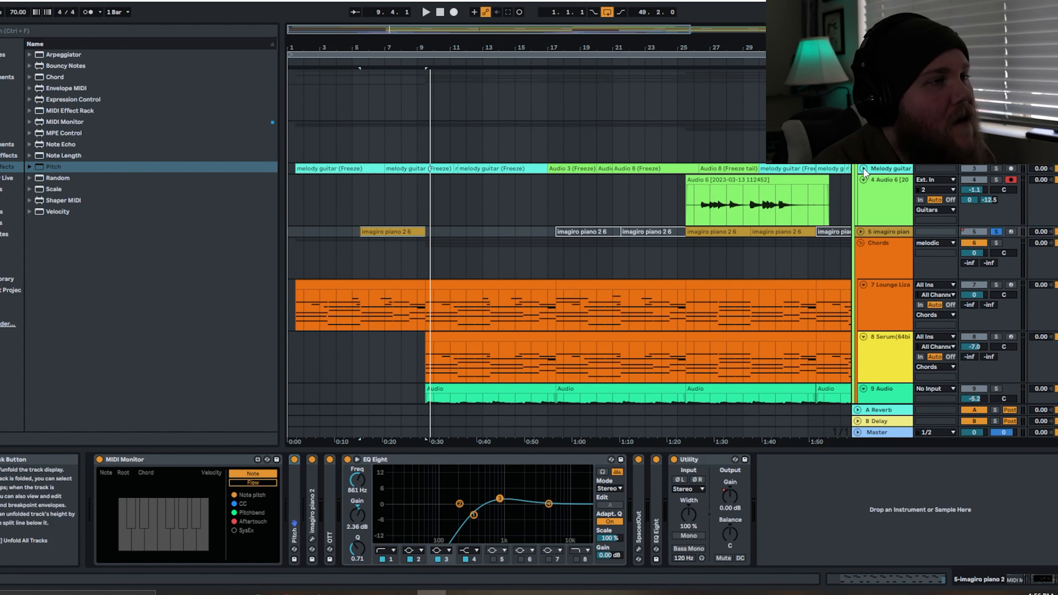
{"action": "left_click", "coordinate": [864, 169]}
{"action": "left_click", "coordinate": [337, 168]}
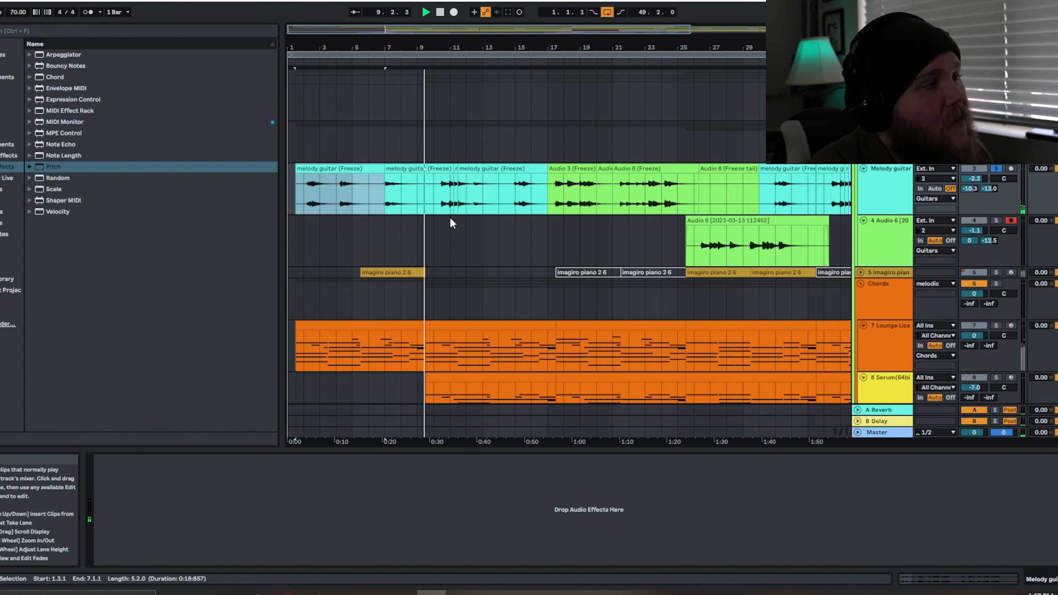
{"action": "scroll", "coordinate": [450, 202], "scroll_direction": "down", "scroll_amount": 5}
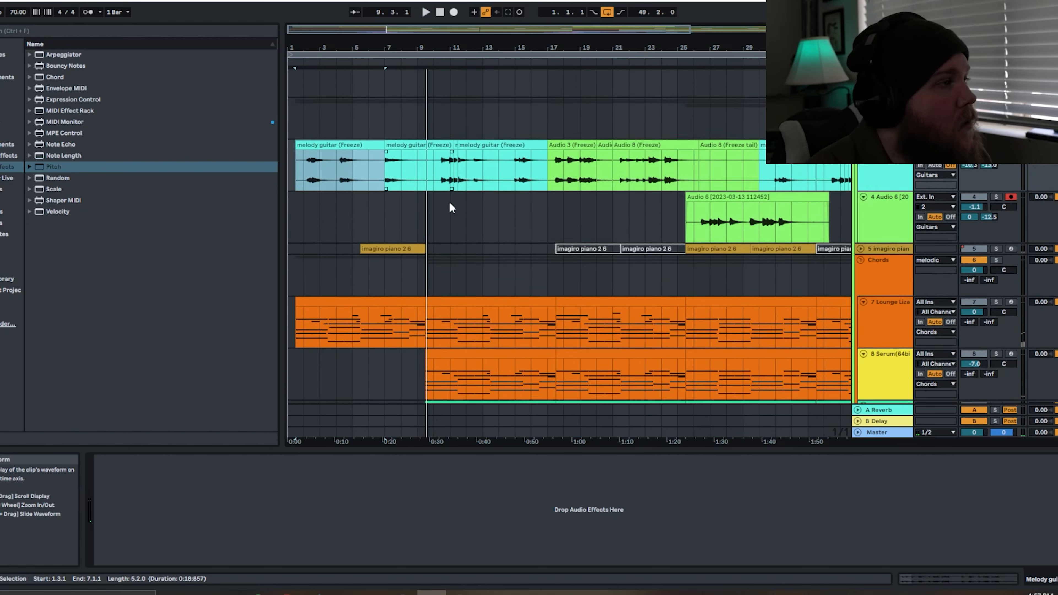
{"action": "scroll", "coordinate": [450, 202], "scroll_direction": "down", "scroll_amount": 3}
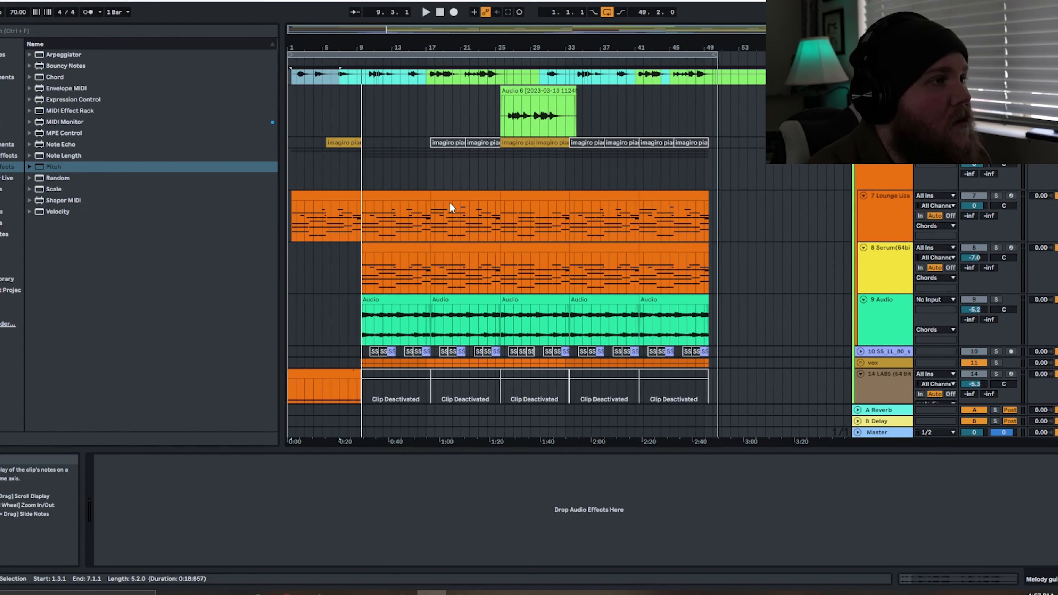
{"action": "scroll", "coordinate": [342, 189], "scroll_direction": "up", "scroll_amount": 3}
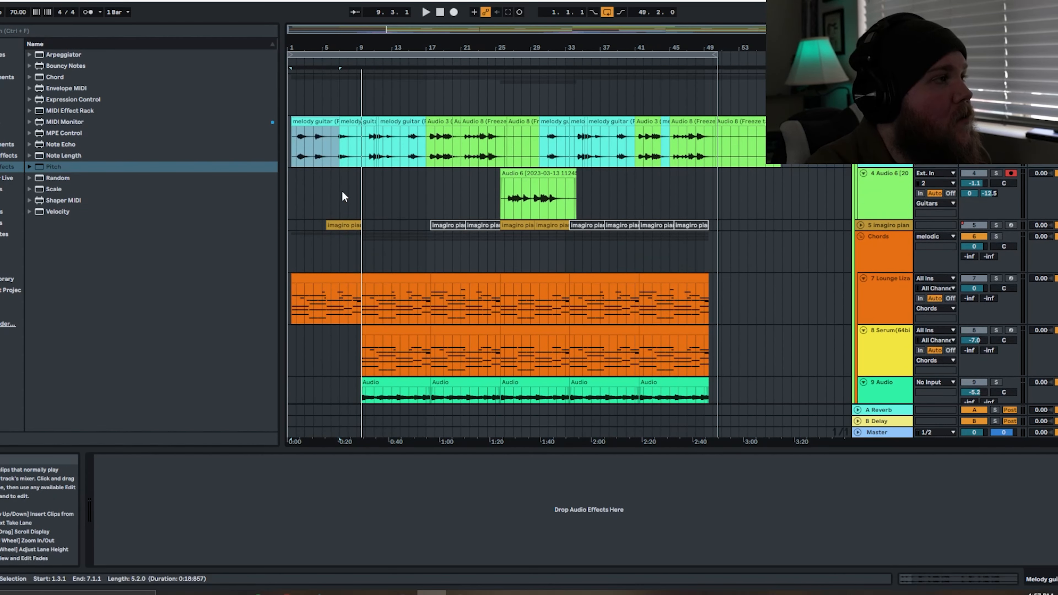
Step: Fold the melodic group and unfold the transitions group to show its four tracks
{"action": "scroll", "coordinate": [342, 192], "scroll_direction": "up", "scroll_amount": 3}
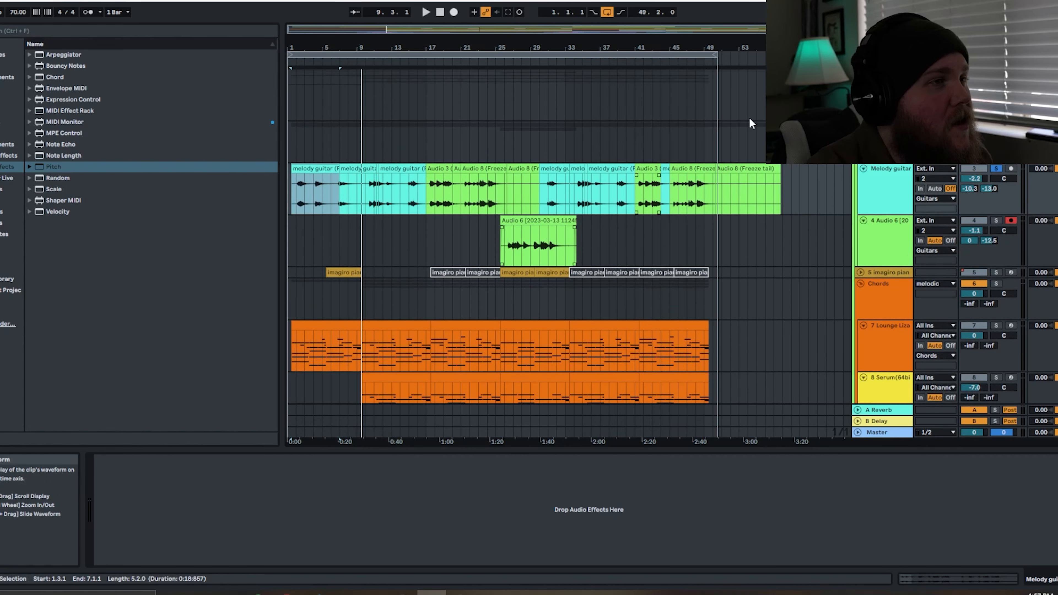
{"action": "left_click", "coordinate": [858, 171]}
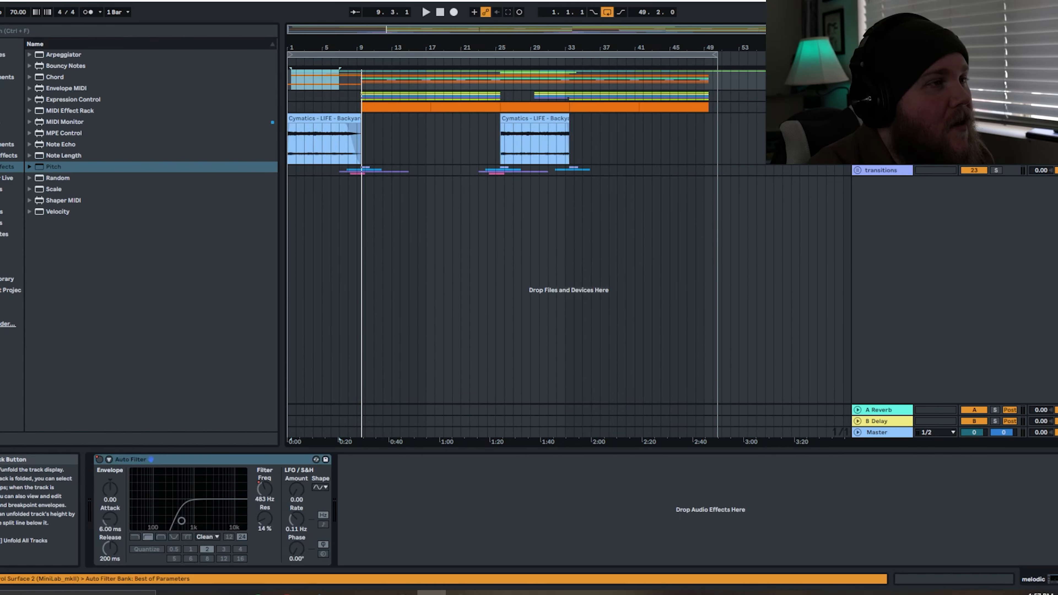
{"action": "left_click", "coordinate": [858, 171]}
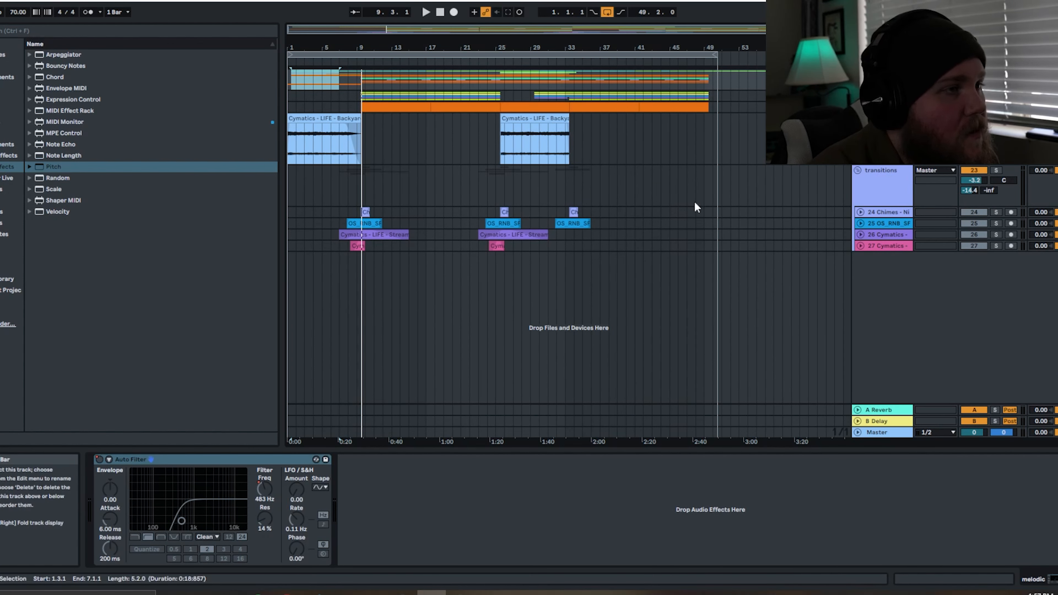
Step: Listen to the transition into the first drop from bar 7, then display the transitions group's Compressor
{"action": "left_click", "coordinate": [347, 152]}
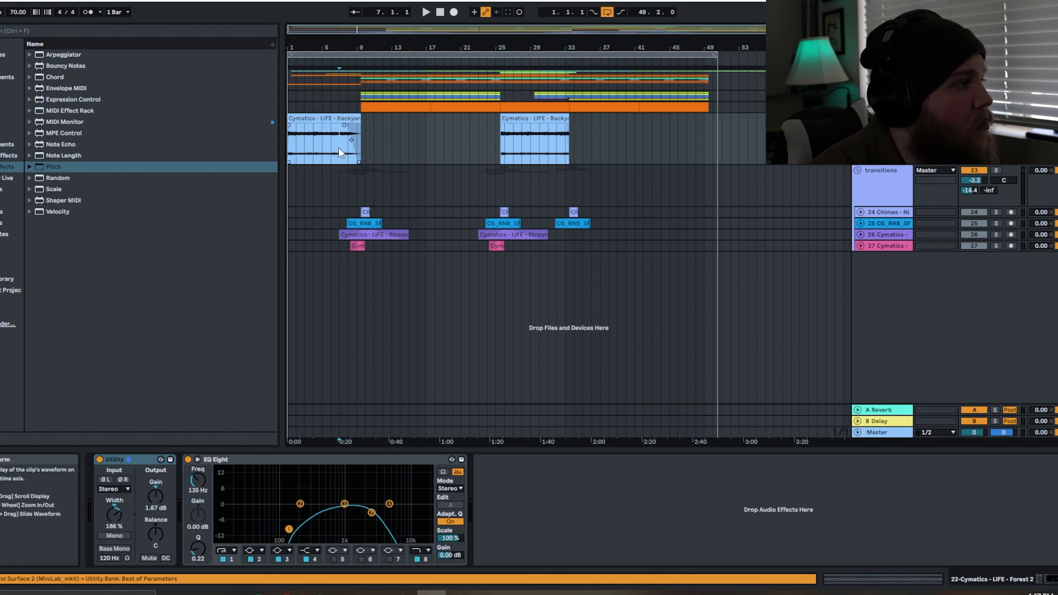
{"action": "key", "text": "space"}
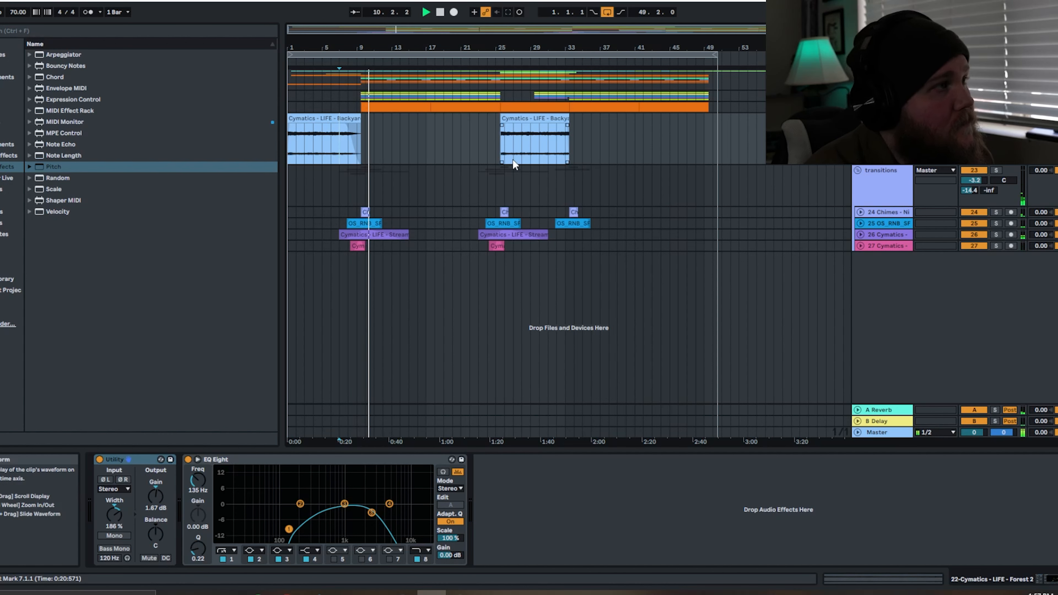
{"action": "left_click", "coordinate": [887, 186]}
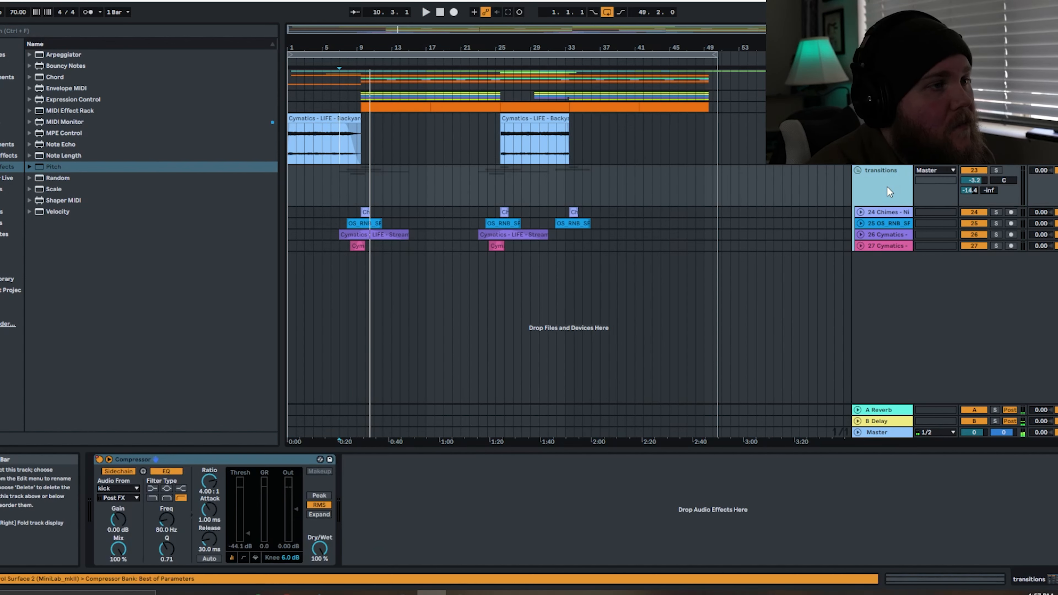
Step: Unfold the Chimes track, examine its Utility, EQ Eight and Auto Pan devices, and listen to its first clip soloed
{"action": "left_click", "coordinate": [861, 212]}
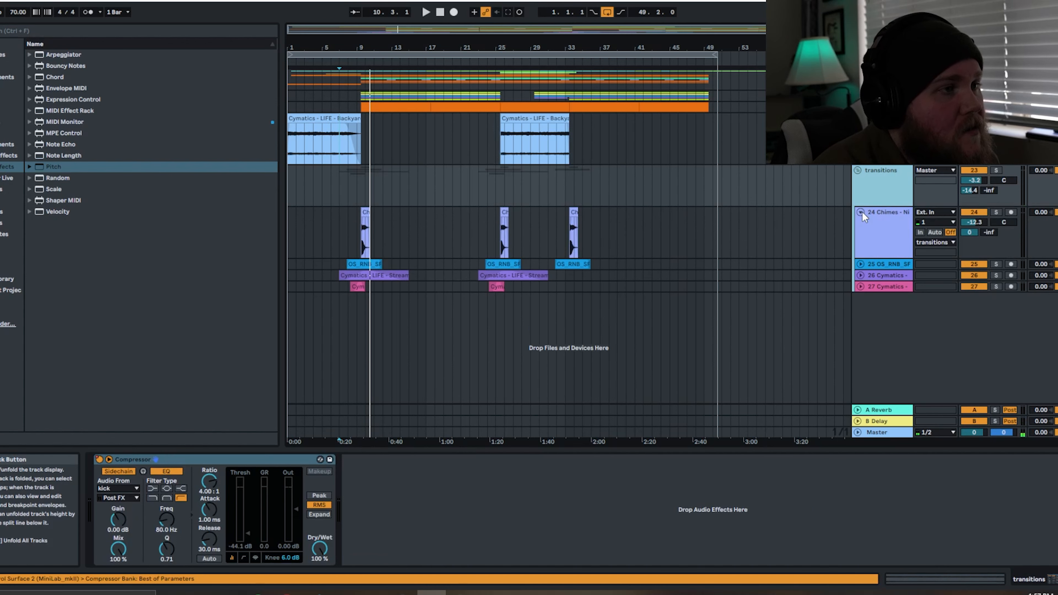
{"action": "left_click", "coordinate": [877, 218]}
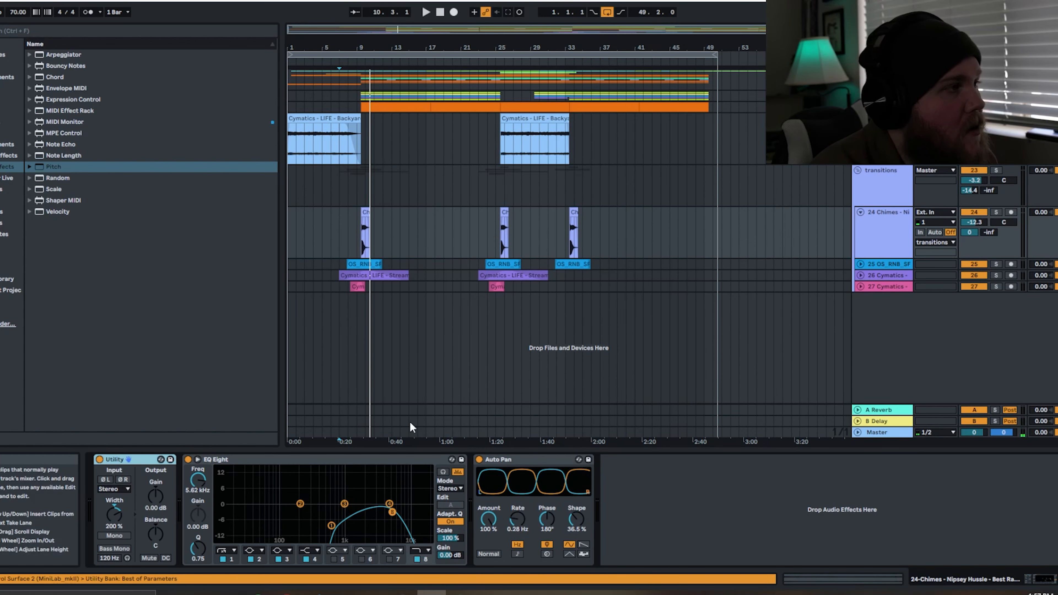
{"action": "left_click", "coordinate": [368, 236]}
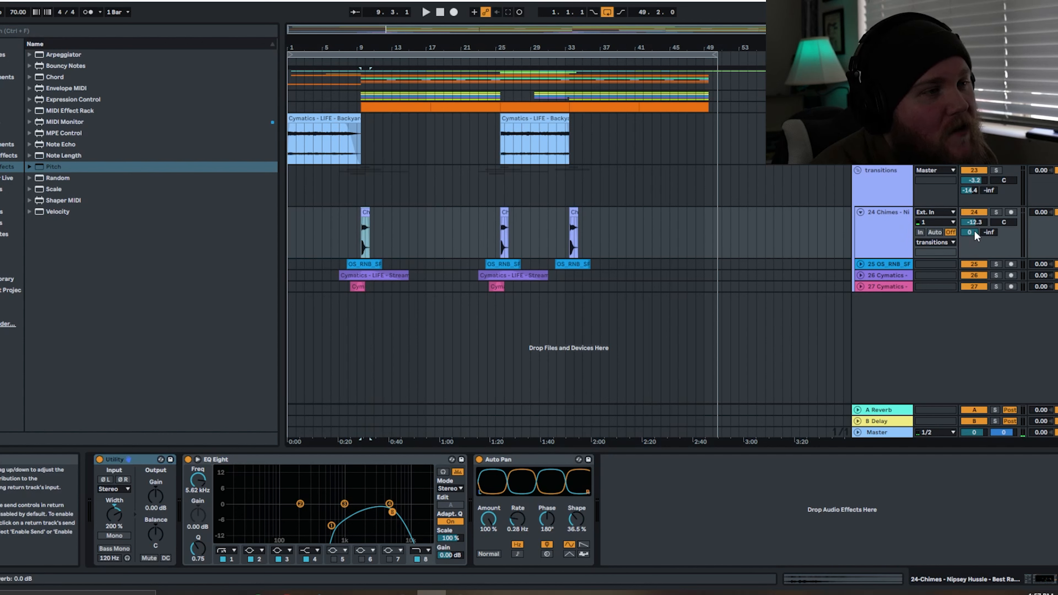
{"action": "left_click", "coordinate": [886, 230]}
{"action": "key", "text": "s"}
{"action": "key", "text": "space"}
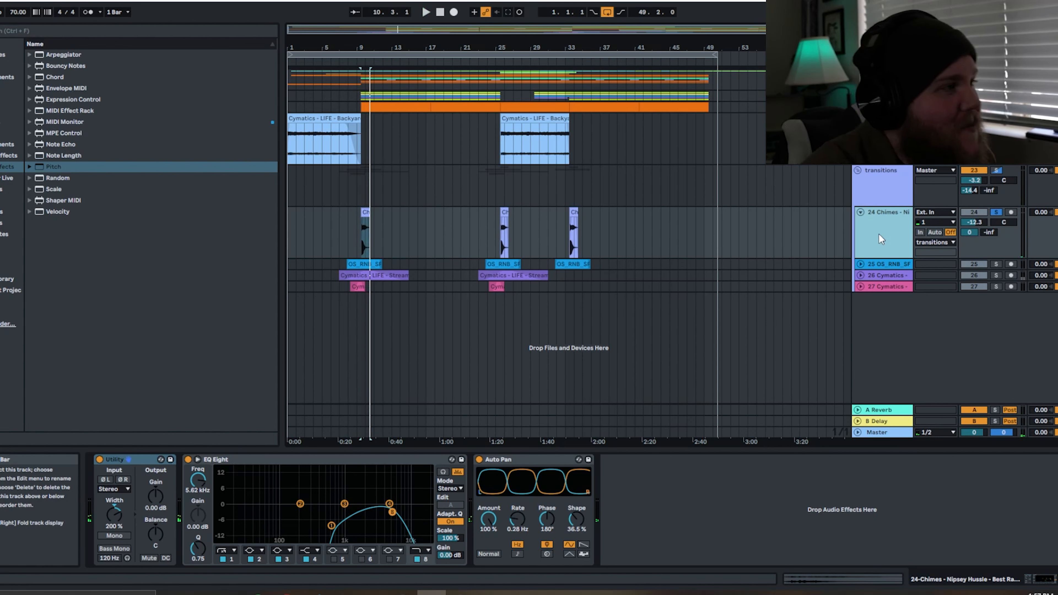
Step: Unfold the OS_RNB_SFX cymbal transition track, display its devices, and listen to its first clip soloed
{"action": "left_click", "coordinate": [861, 263]}
{"action": "left_click", "coordinate": [878, 285]}
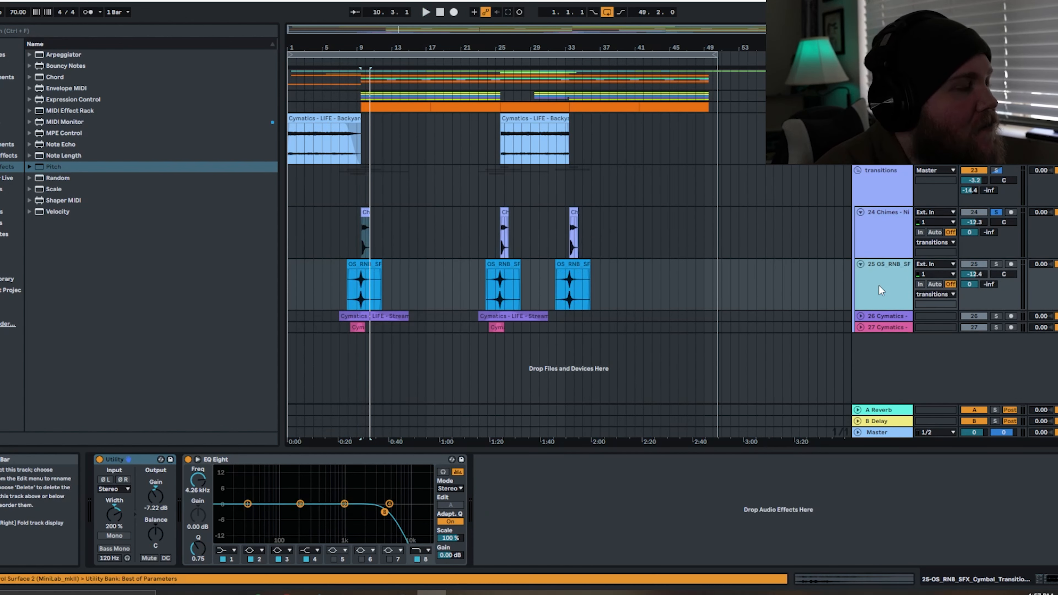
{"action": "left_click", "coordinate": [359, 263]}
{"action": "key", "text": "space"}
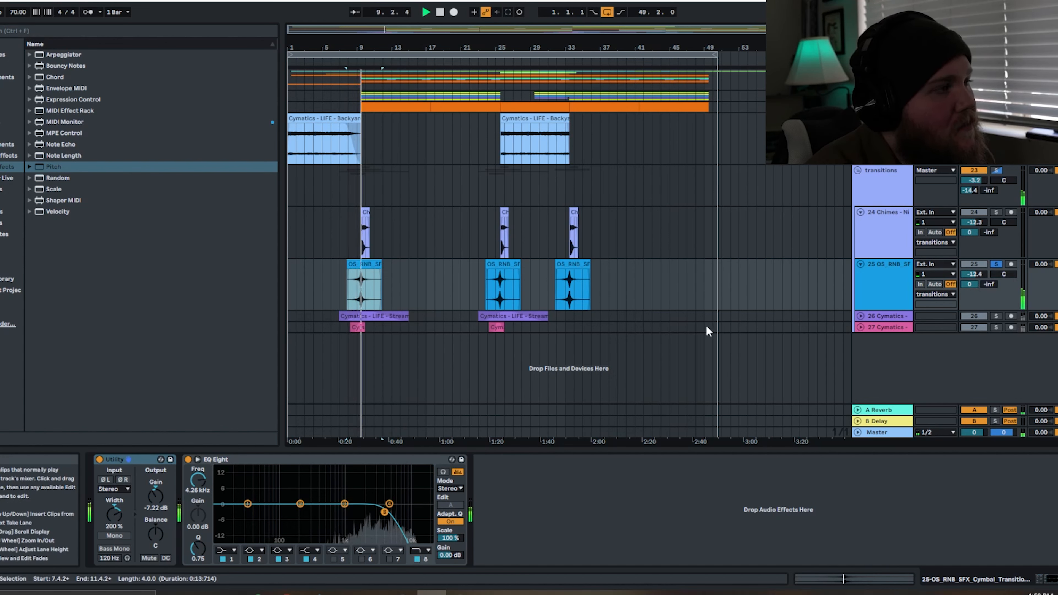
Step: Fold the cymbal transition track and unfold the two Cymatics tracks, 26 and 27
{"action": "left_click", "coordinate": [861, 264]}
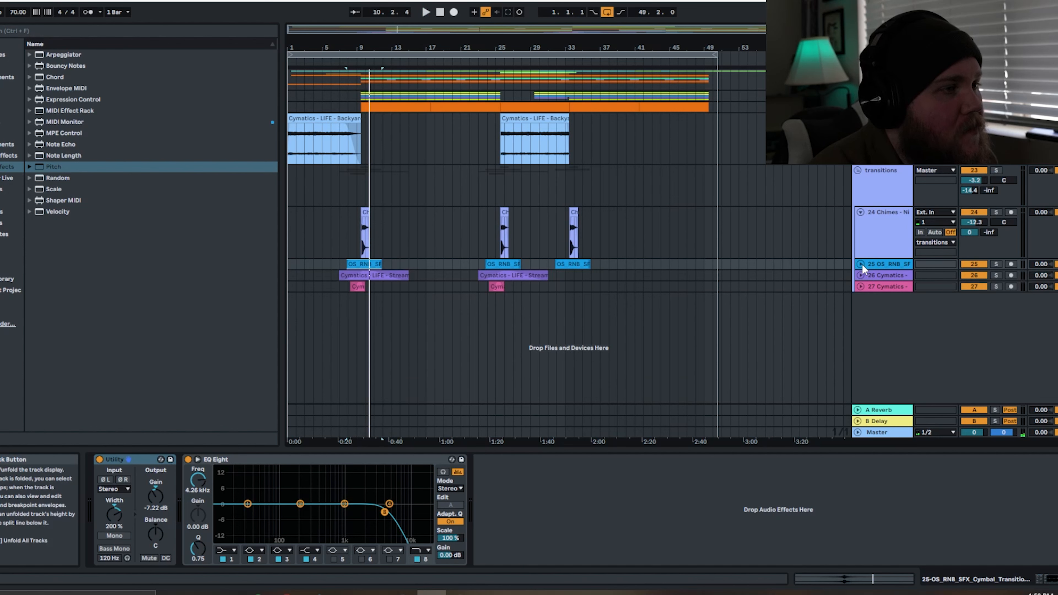
{"action": "left_click", "coordinate": [860, 274]}
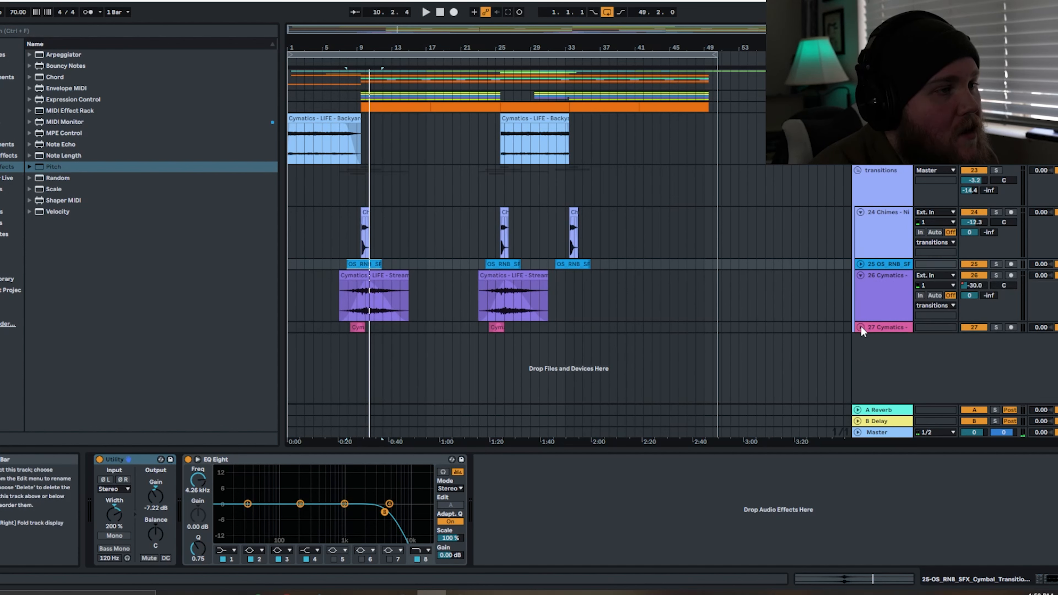
{"action": "left_click", "coordinate": [861, 327]}
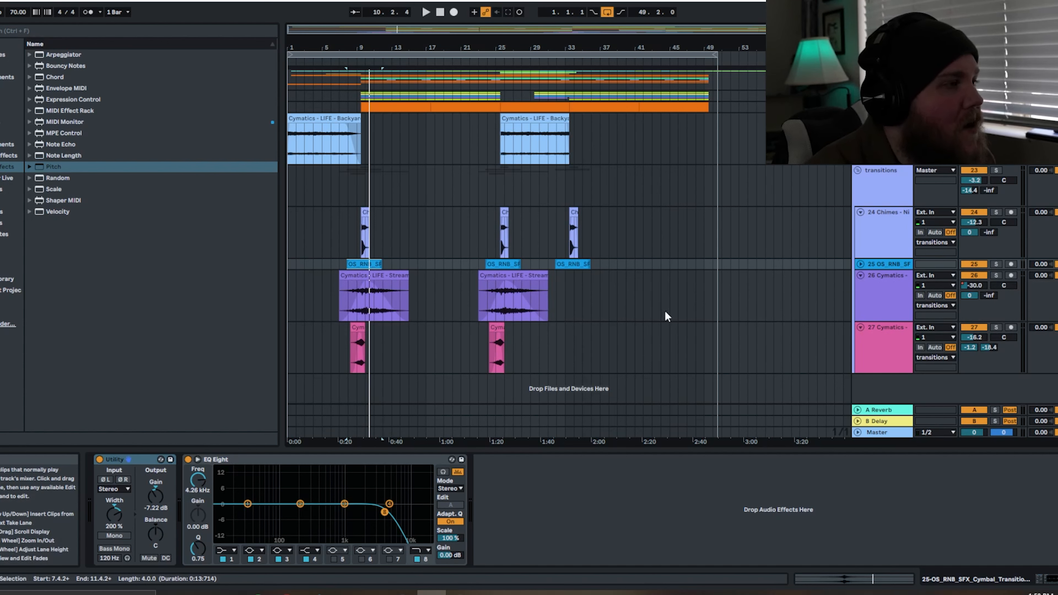
Step: Display the Cymatics LIFE Stream 6 track's devices and listen to its first clip soloed
{"action": "left_click", "coordinate": [889, 305]}
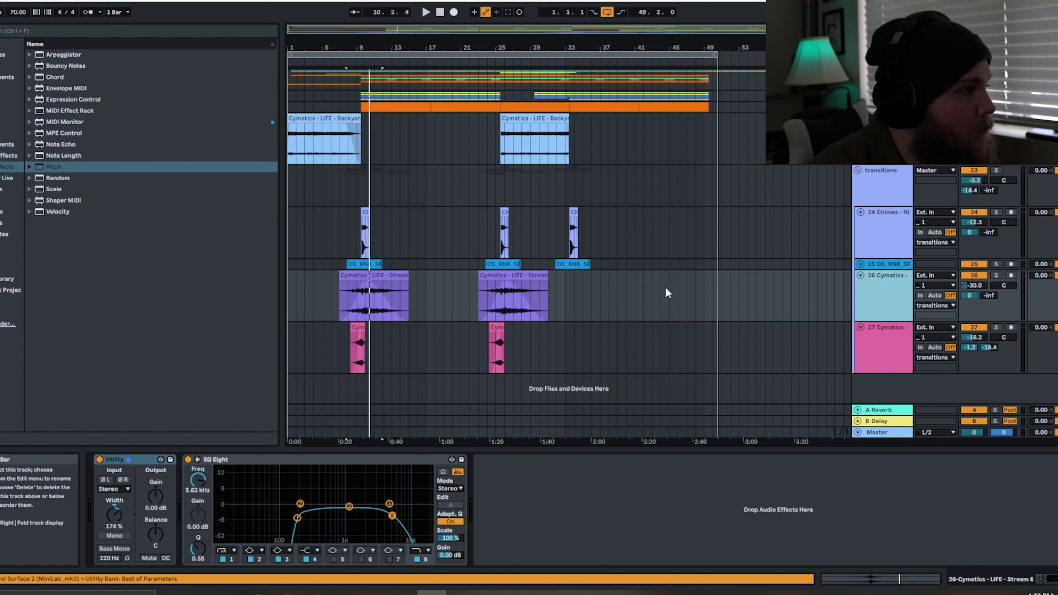
{"action": "key", "text": "s"}
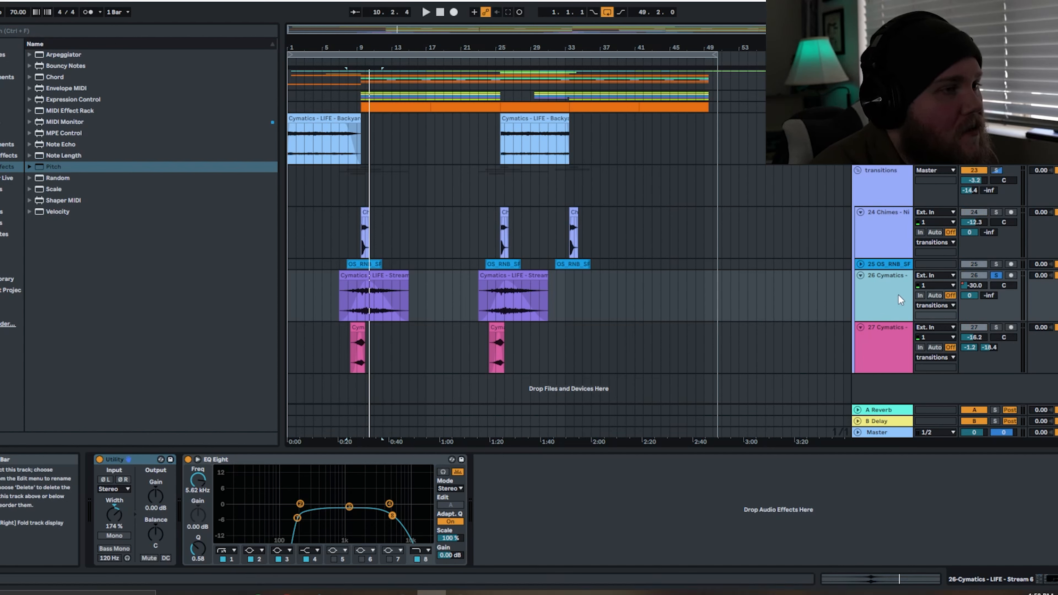
{"action": "left_click", "coordinate": [354, 280]}
{"action": "key", "text": "space"}
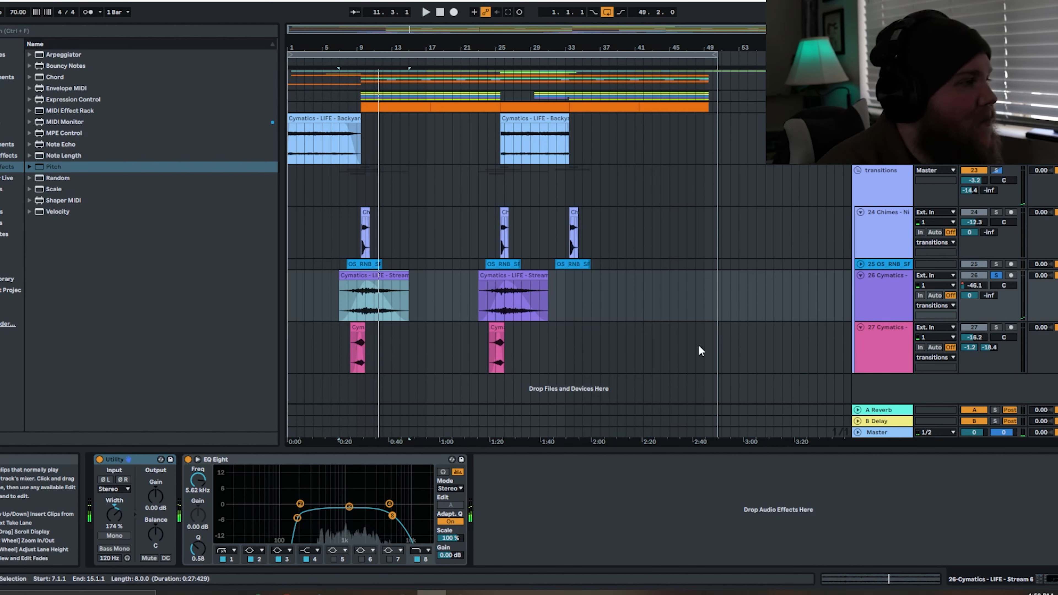
Step: Display the Cymatics LIFE Waves Heavy 3 track's devices and listen to its first clip soloed
{"action": "left_click", "coordinate": [877, 336]}
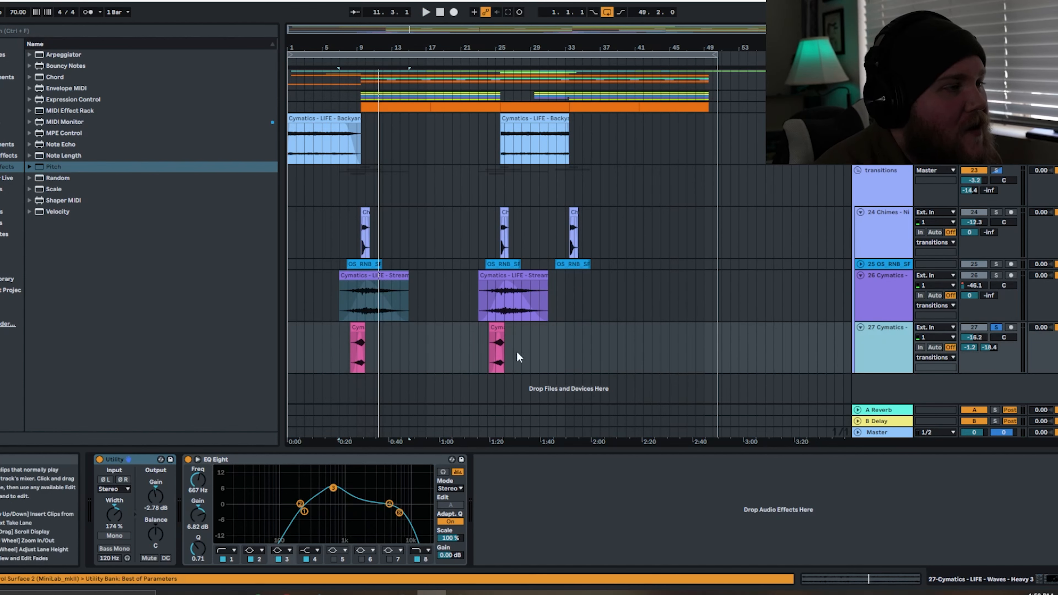
{"action": "left_click", "coordinate": [358, 338]}
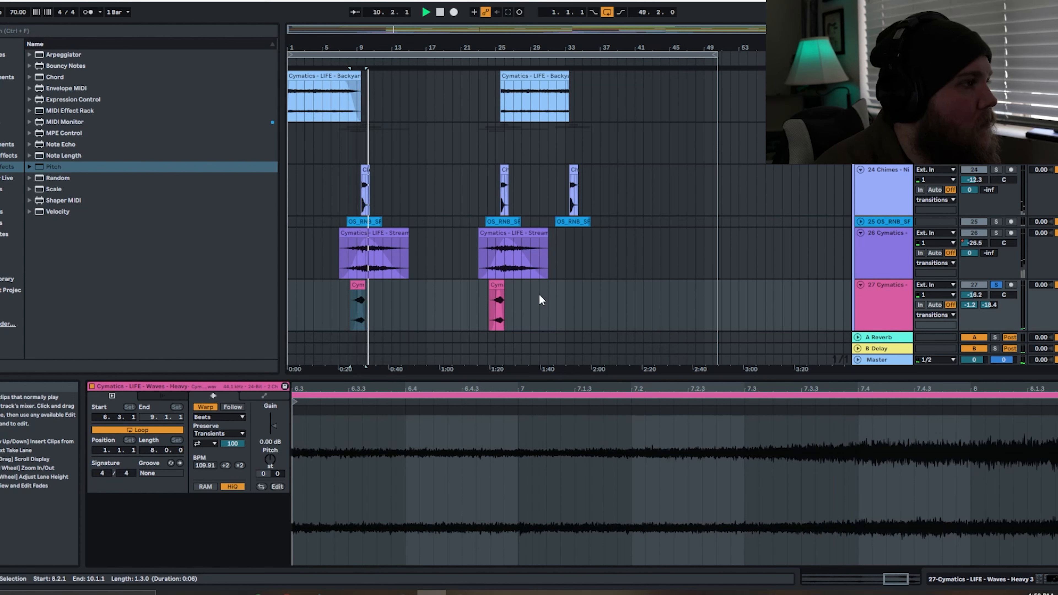
{"action": "key", "text": "space"}
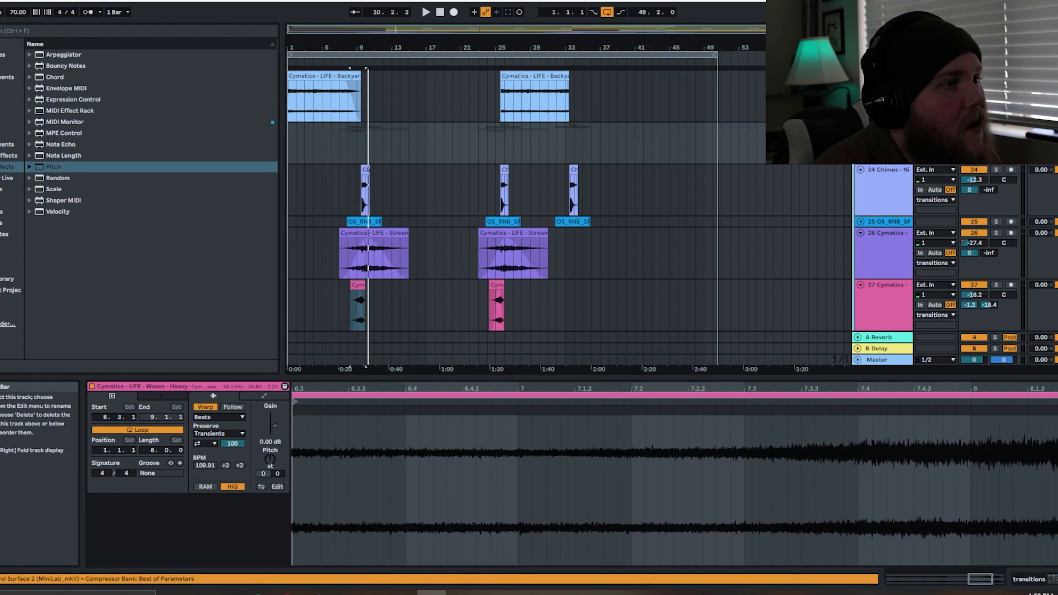
Step: Listen to all the transition sounds together with the transitions group soloed, then fold the group
{"action": "key", "text": "space"}
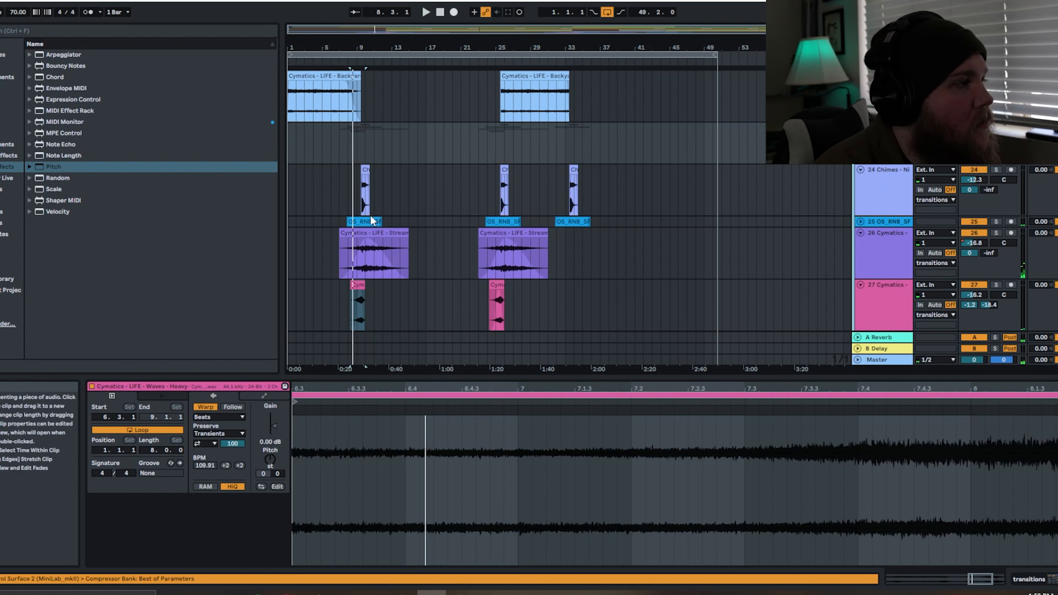
{"action": "key", "text": "space"}
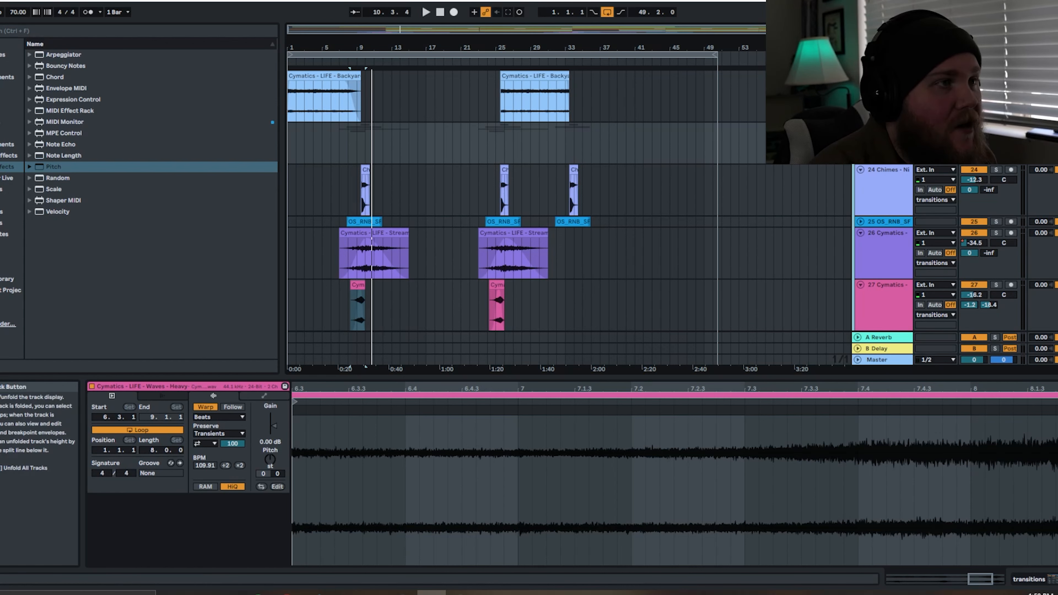
{"action": "left_click", "coordinate": [858, 125]}
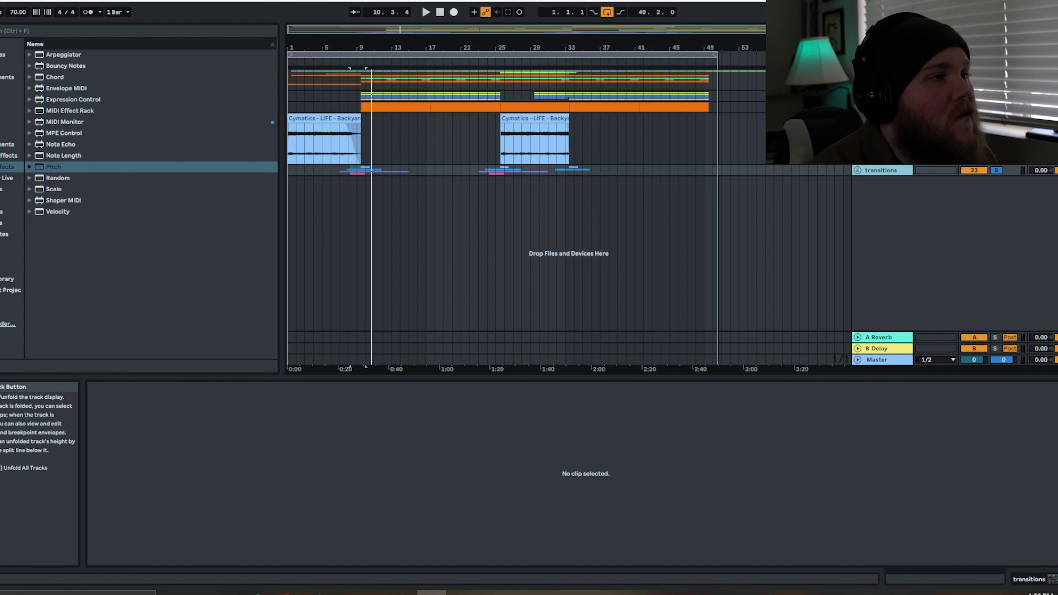
Step: Unfold the drums group and listen to all the drums together from the first HH clip at 9.3.1
{"action": "left_click", "coordinate": [860, 113]}
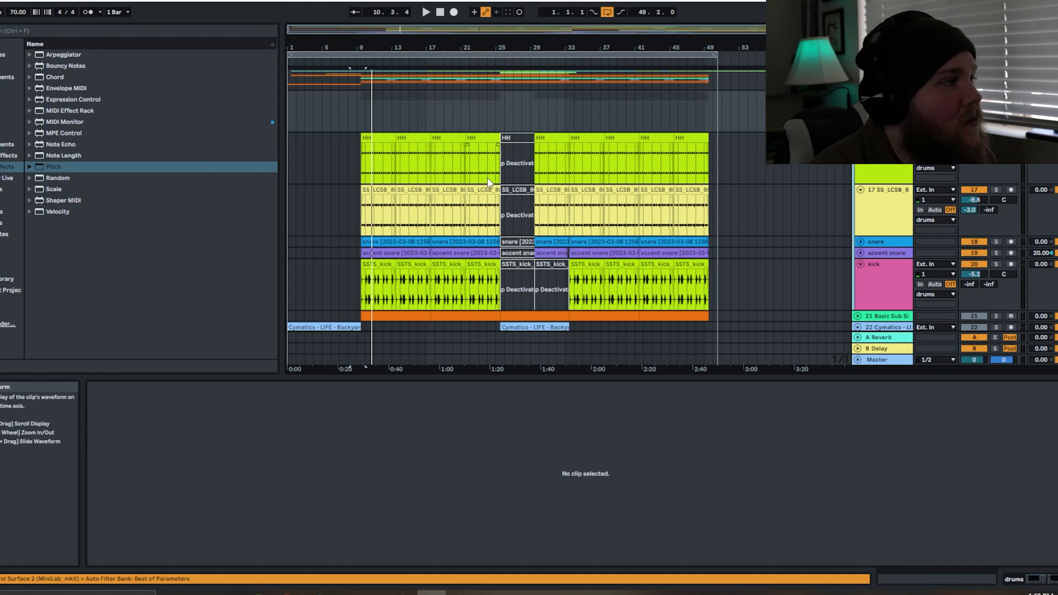
{"action": "scroll", "coordinate": [358, 168], "scroll_direction": "up", "scroll_amount": 5}
{"action": "scroll", "coordinate": [386, 146], "scroll_direction": "up", "scroll_amount": 2}
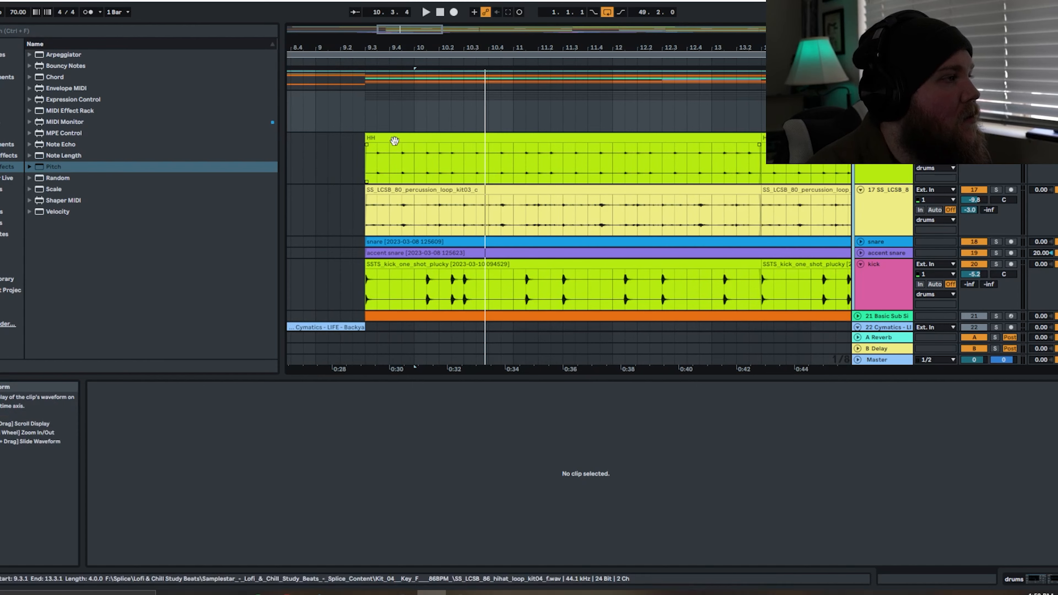
{"action": "left_click", "coordinate": [429, 138]}
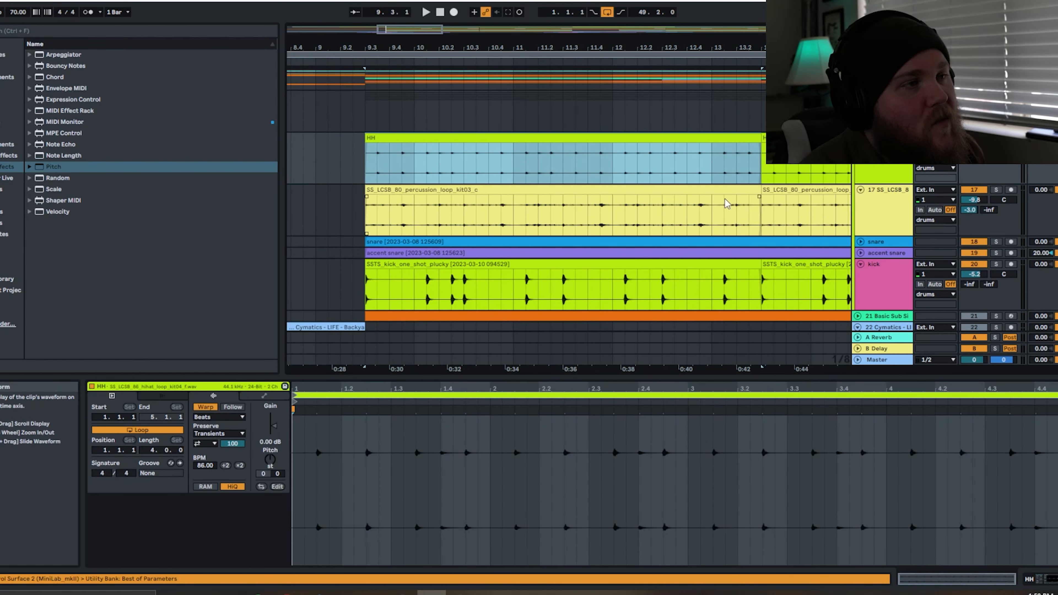
{"action": "key", "text": "space"}
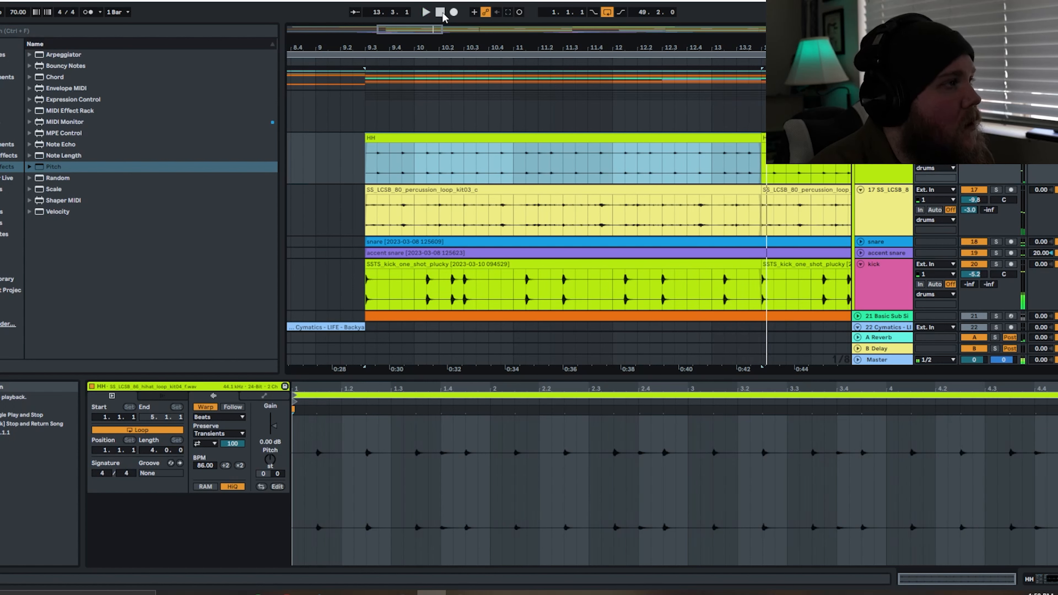
Step: Display the HH track's Utility and EQ Eight devices and listen to the hi-hat loop soloed
{"action": "key", "text": "shift+Tab"}
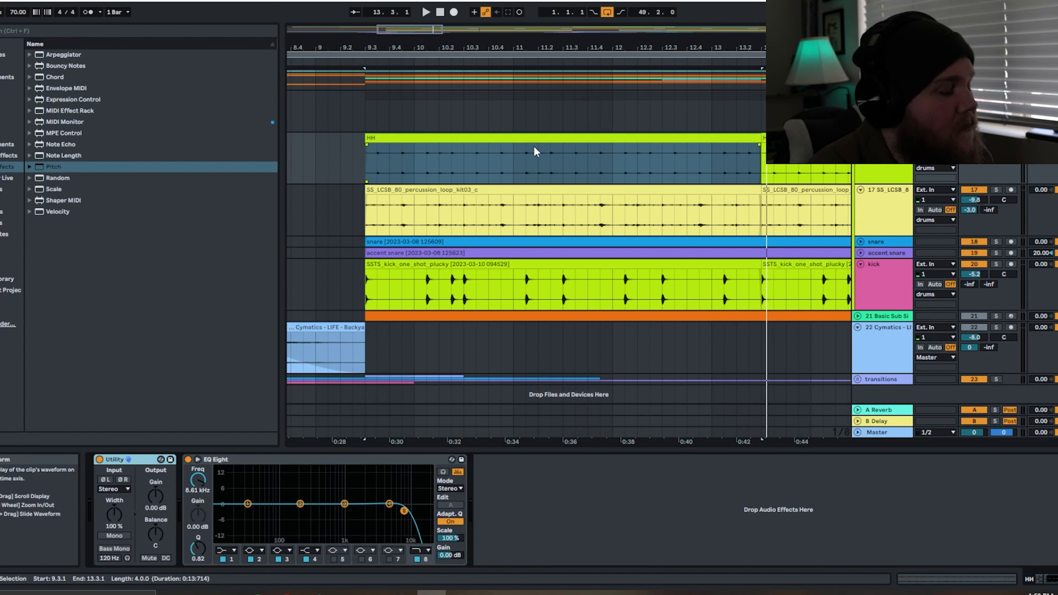
{"action": "key", "text": "space"}
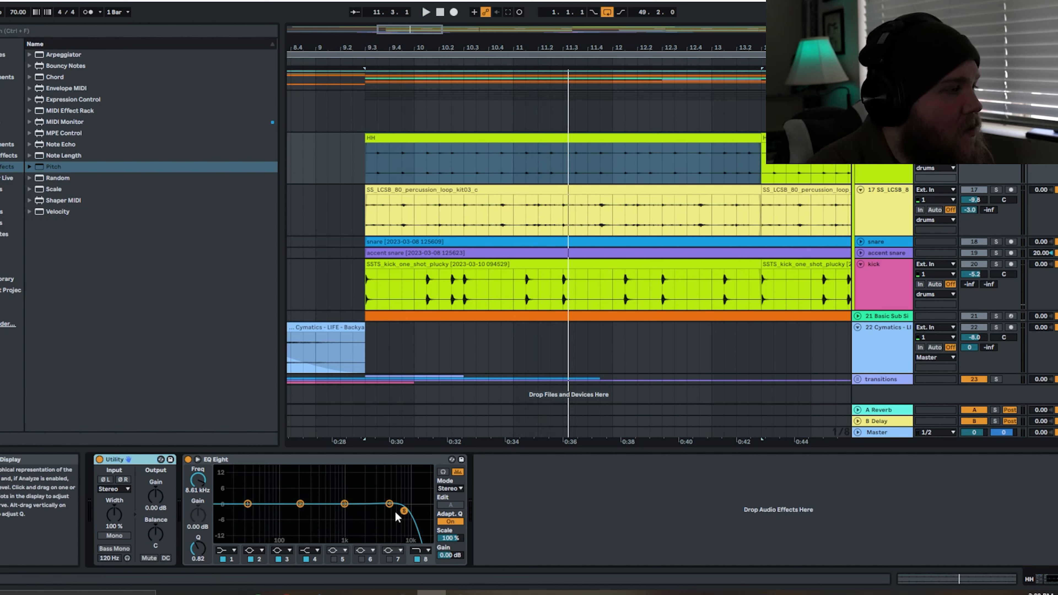
Step: Display the SS_LCSB_80 percussion loop track's devices and listen to its first clip soloed
{"action": "left_click", "coordinate": [879, 219]}
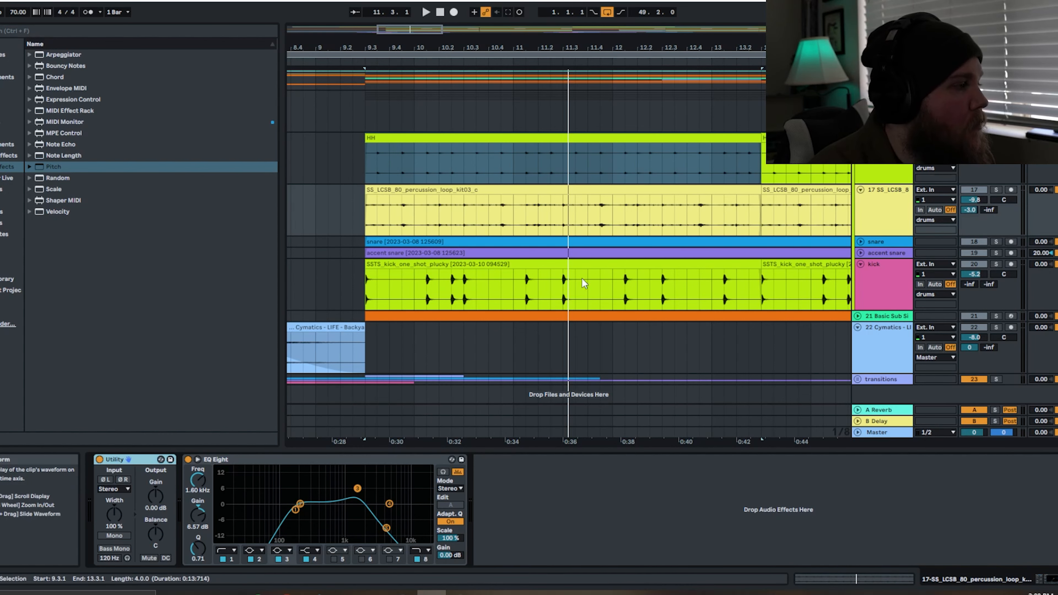
{"action": "left_click", "coordinate": [505, 190]}
{"action": "key", "text": "space"}
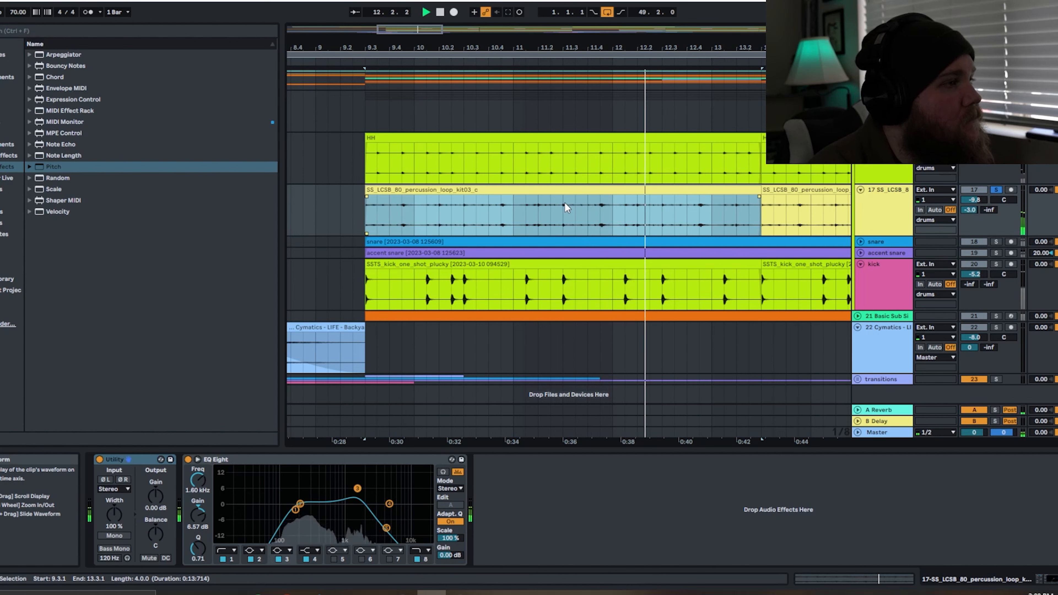
Step: Unfold the snare and accent snare tracks and listen to each one soloed
{"action": "left_click", "coordinate": [873, 243]}
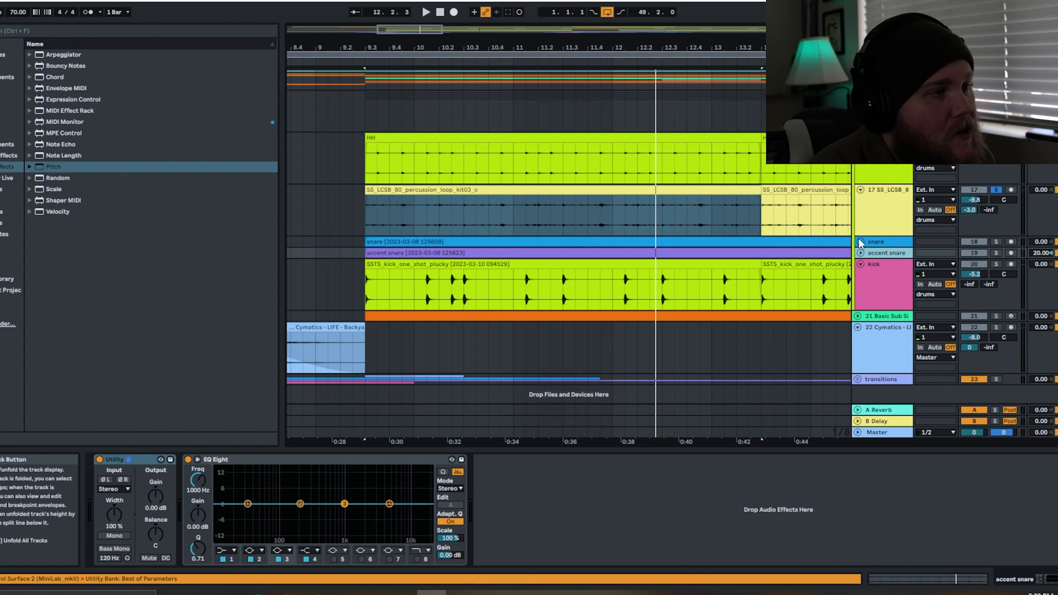
{"action": "left_click", "coordinate": [860, 242]}
{"action": "key", "text": "space"}
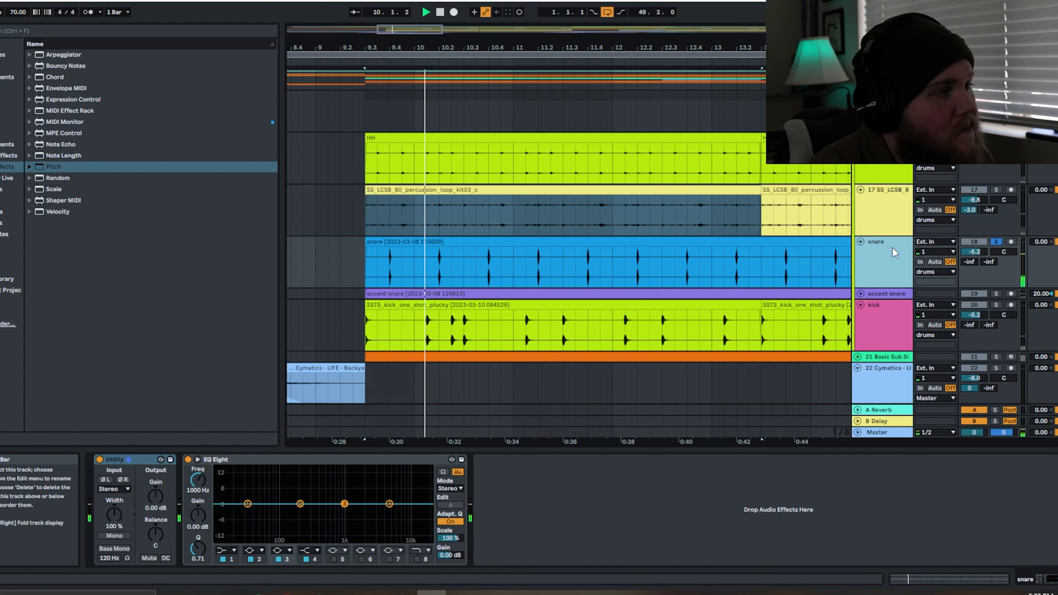
{"action": "left_click", "coordinate": [861, 293]}
{"action": "key", "text": "space"}
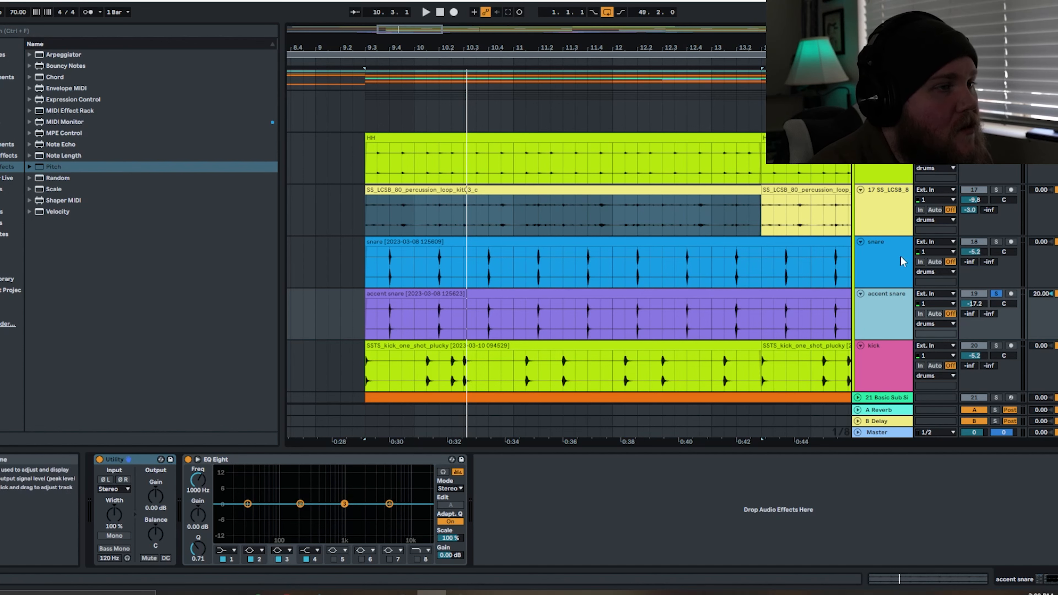
Step: Listen to the snare and accent snare soloed together, and to the kick track soloed
{"action": "left_click", "coordinate": [951, 262]}
{"action": "key", "text": "space"}
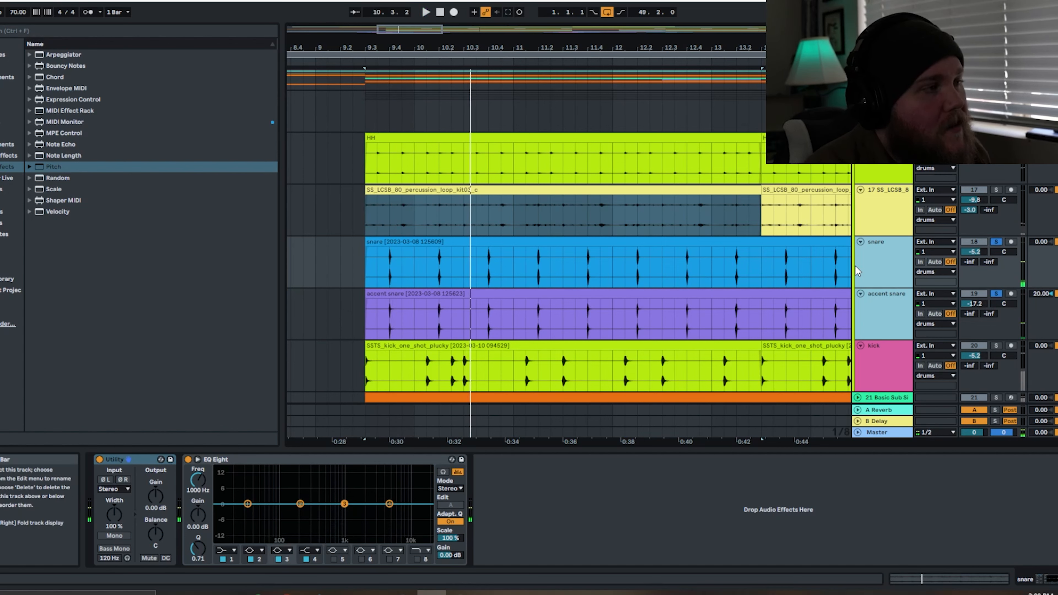
{"action": "scroll", "coordinate": [515, 346], "scroll_direction": "down", "scroll_amount": 1}
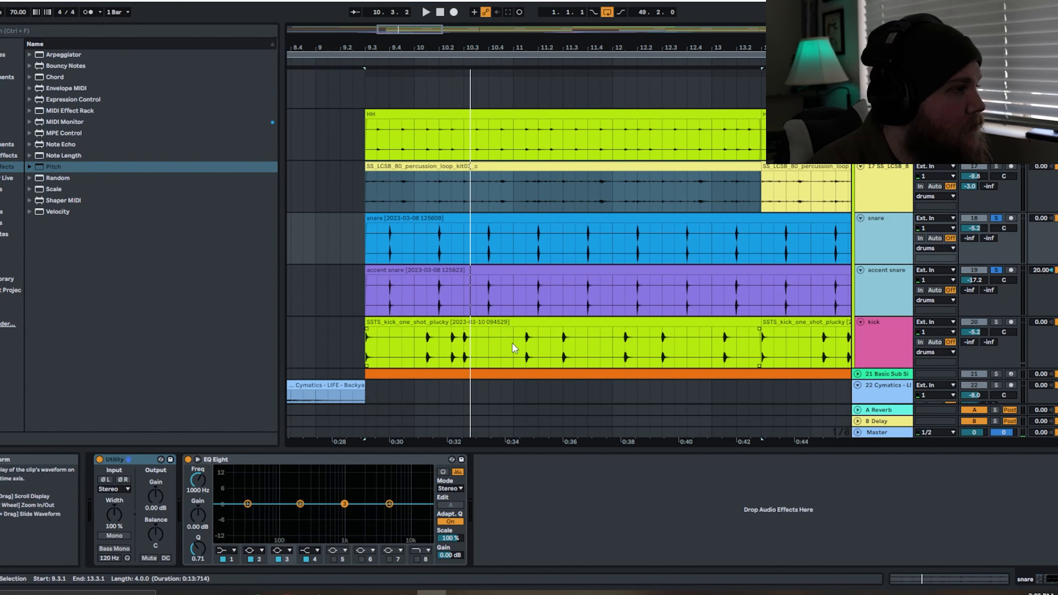
{"action": "left_click", "coordinate": [885, 348]}
{"action": "key", "text": "space"}
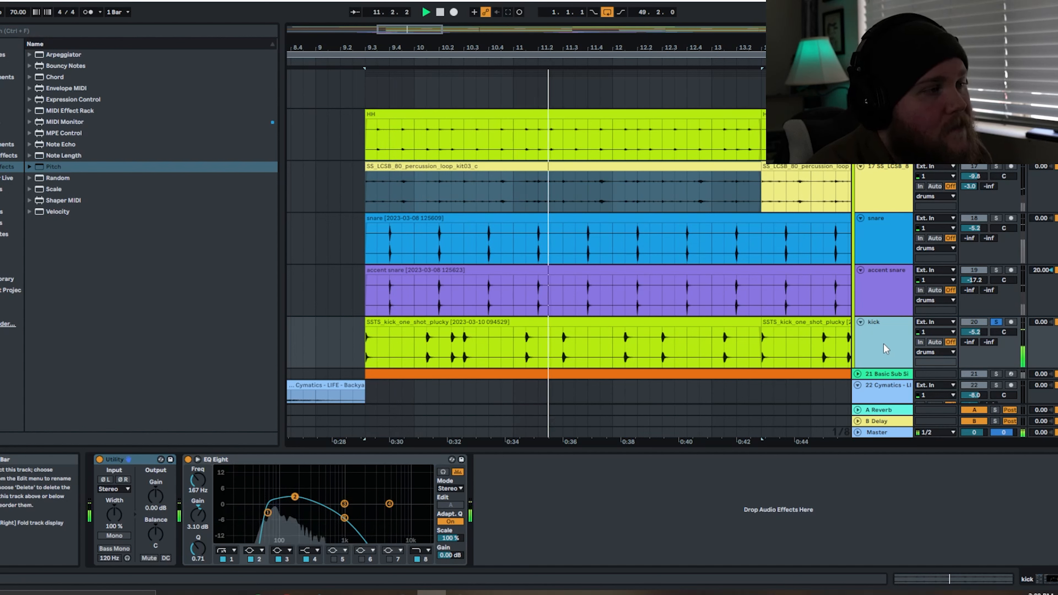
Step: Listen to the chords in the section from 17.3.1 to 25.3.1
{"action": "scroll", "coordinate": [865, 309], "scroll_direction": "up", "scroll_amount": 2}
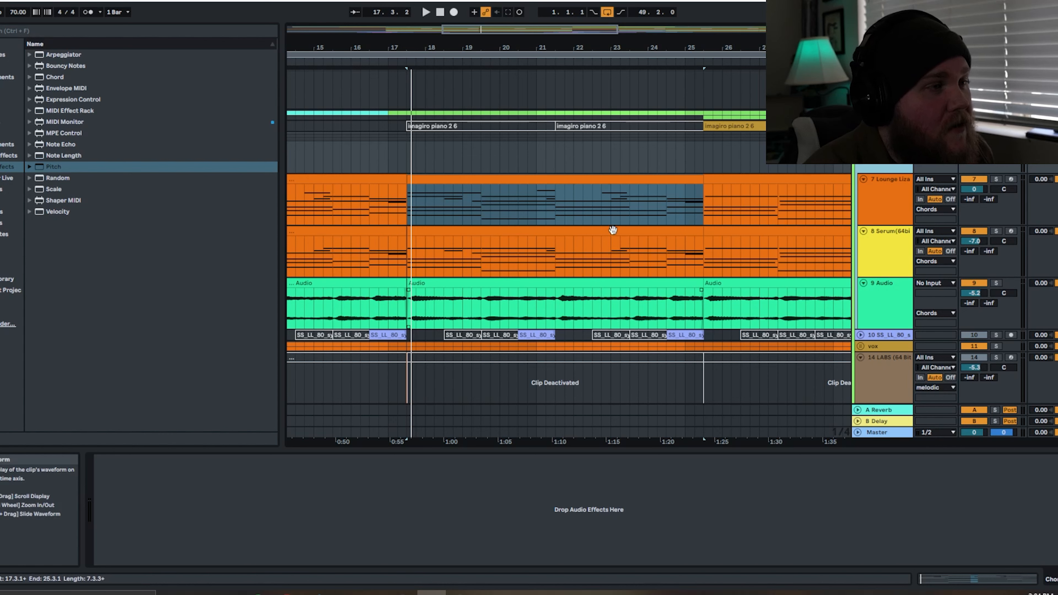
{"action": "key", "text": "space"}
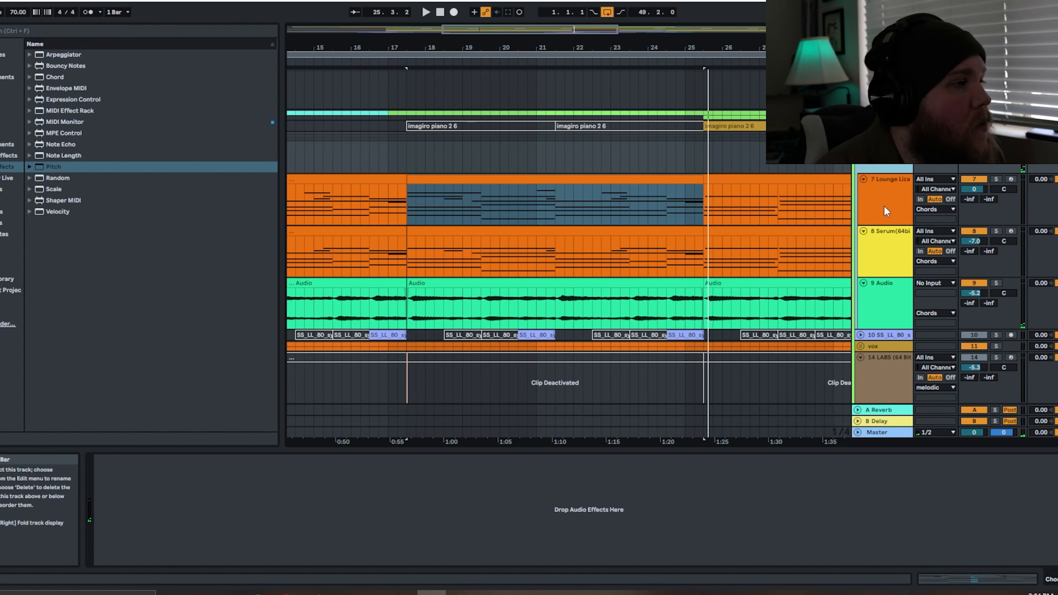
Step: Expand the Lounge Lizard track's EQ Eight and kick-sidechained Compressor, and listen to the track soloed
{"action": "left_click", "coordinate": [880, 206]}
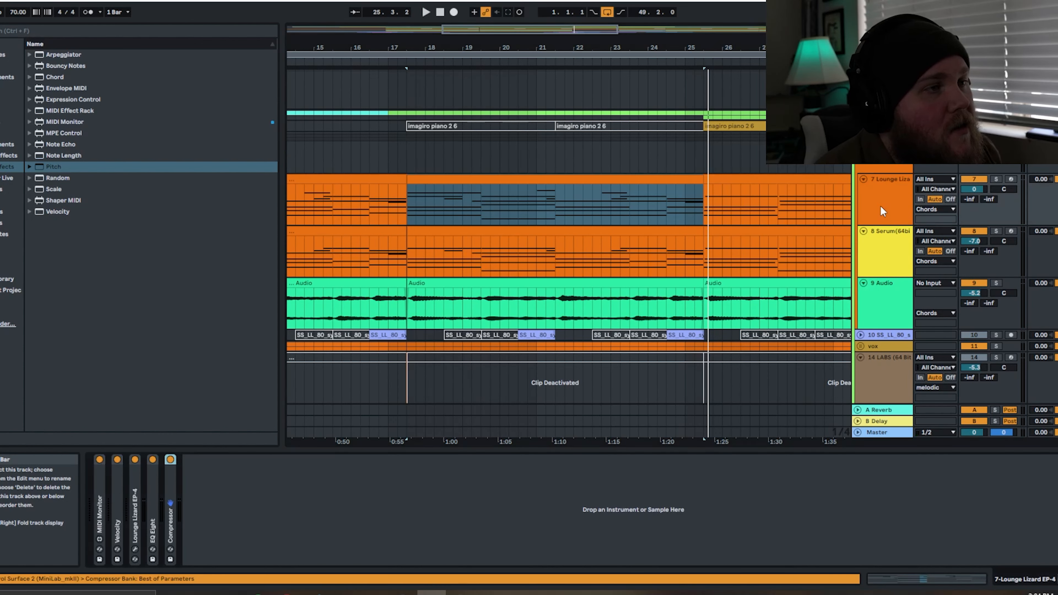
{"action": "left_click", "coordinate": [880, 198]}
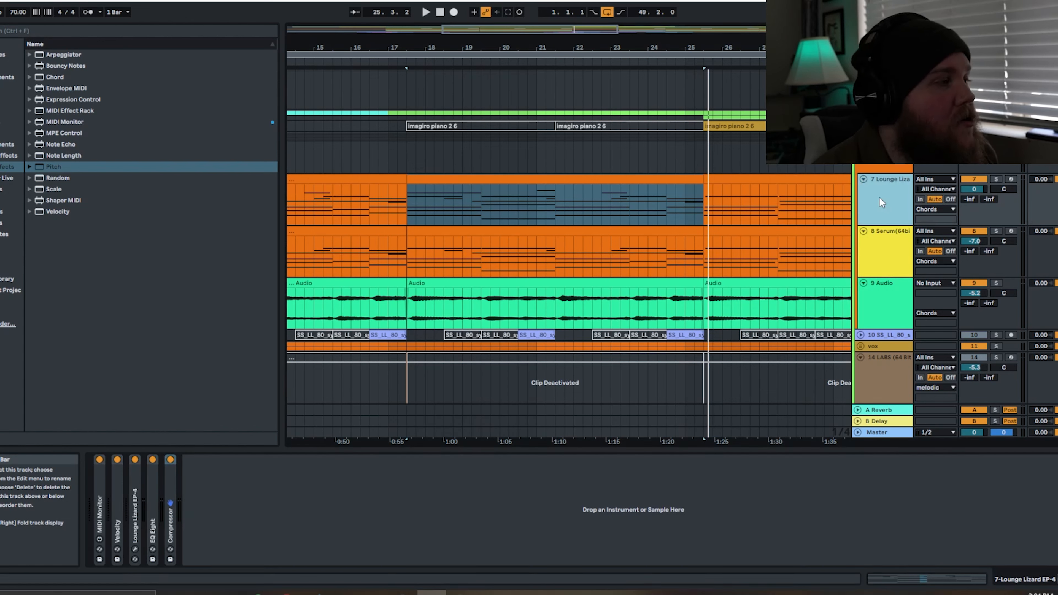
{"action": "double_click", "coordinate": [158, 510]}
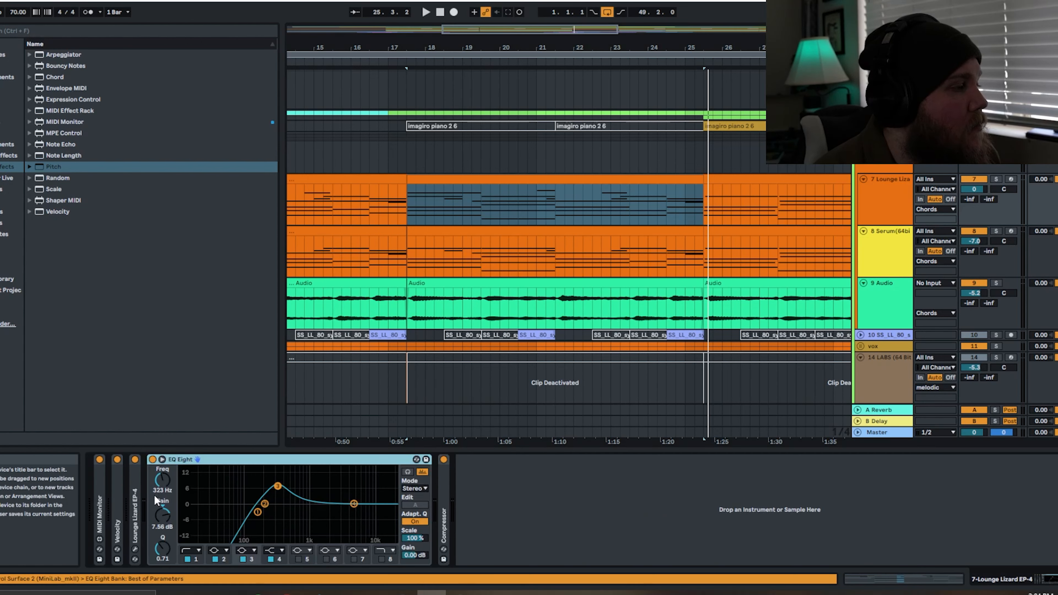
{"action": "double_click", "coordinate": [441, 505]}
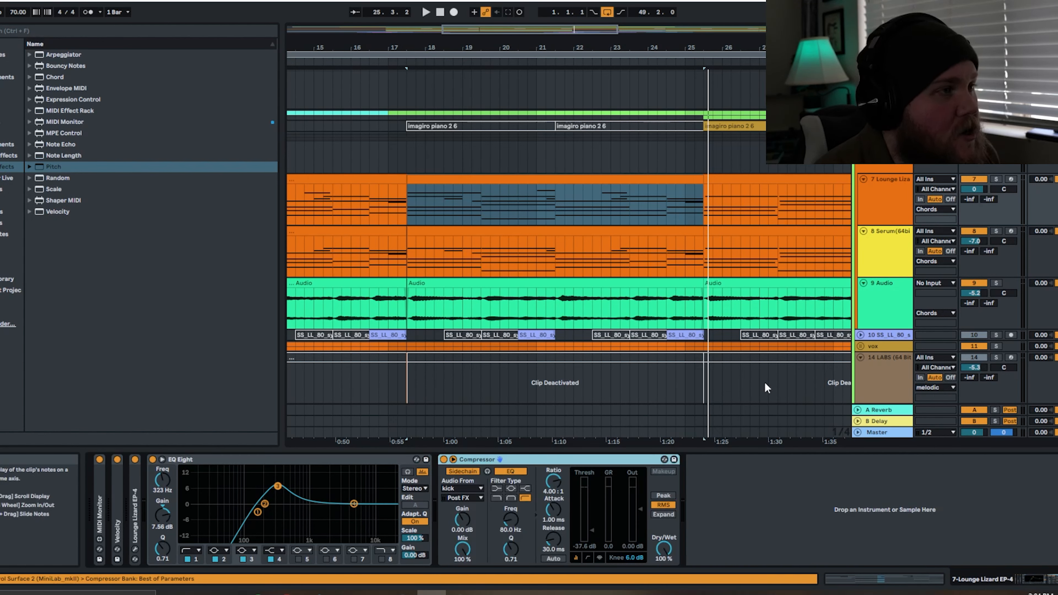
{"action": "left_click", "coordinate": [889, 206]}
{"action": "key", "text": "s"}
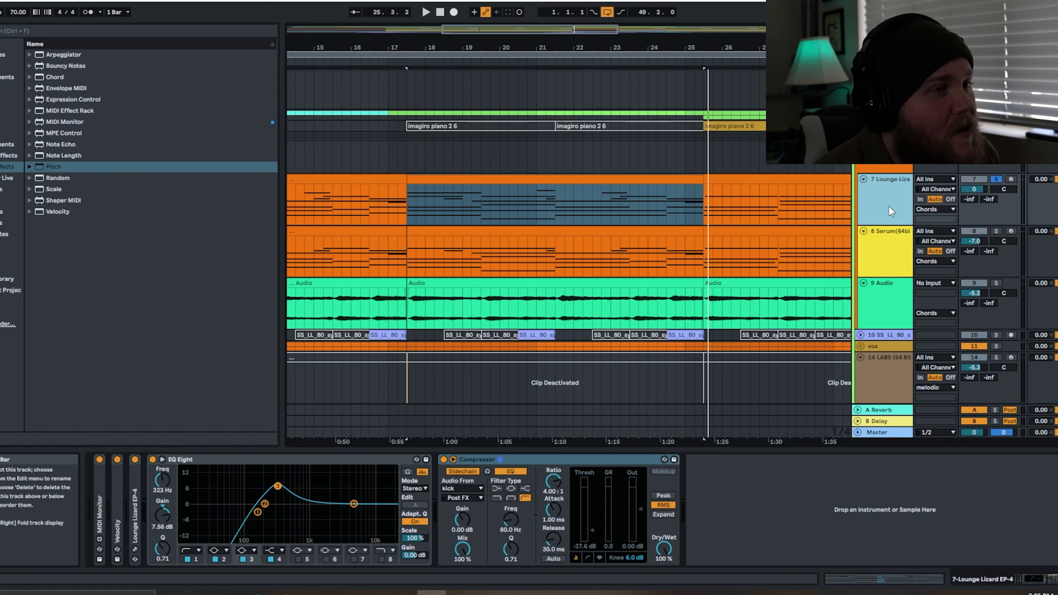
{"action": "key", "text": "space"}
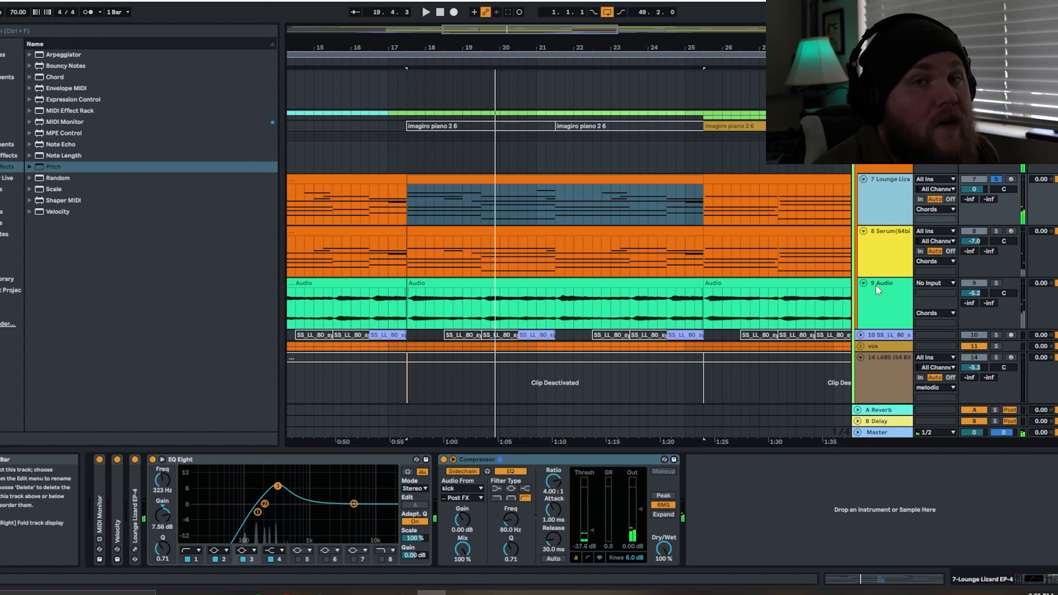
Step: Show the Serum track's plug-in window with the PAD FRAGILE preset and where it sits in HAWK_s Preset Pack
{"action": "left_click", "coordinate": [887, 255]}
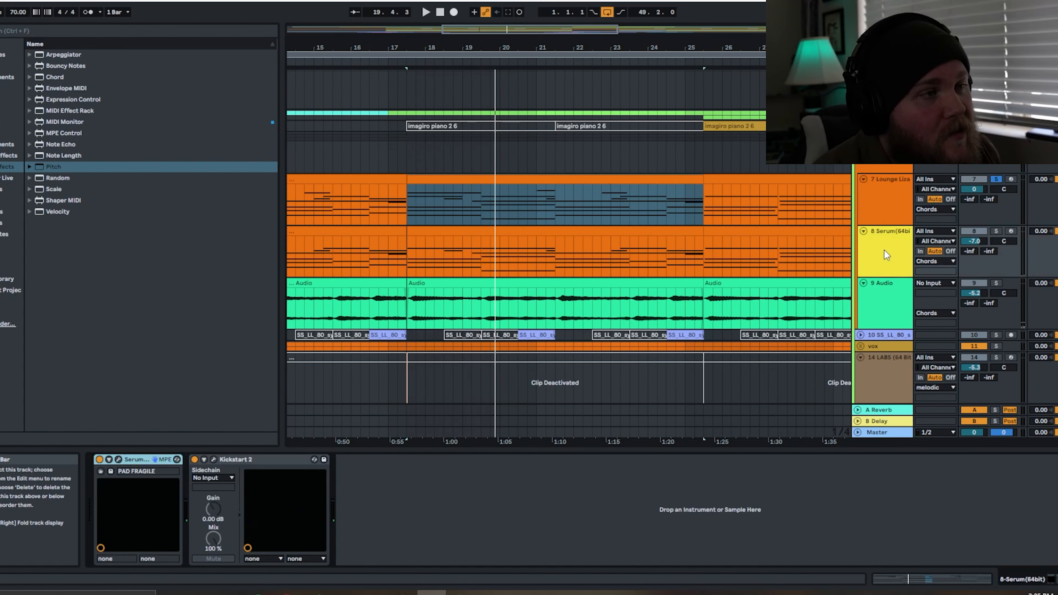
{"action": "left_click", "coordinate": [121, 458]}
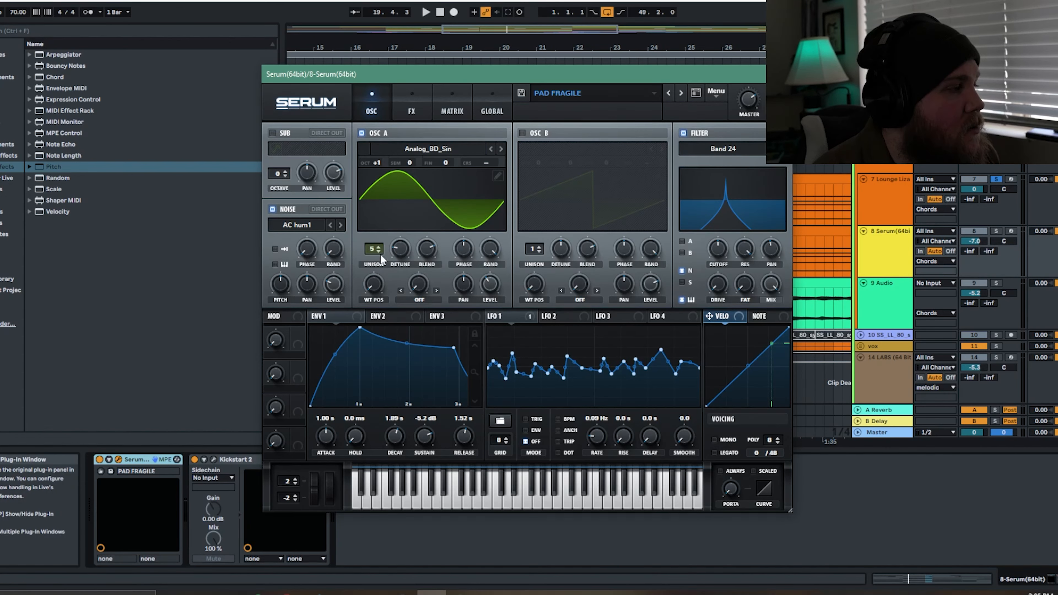
{"action": "left_click", "coordinate": [575, 93]}
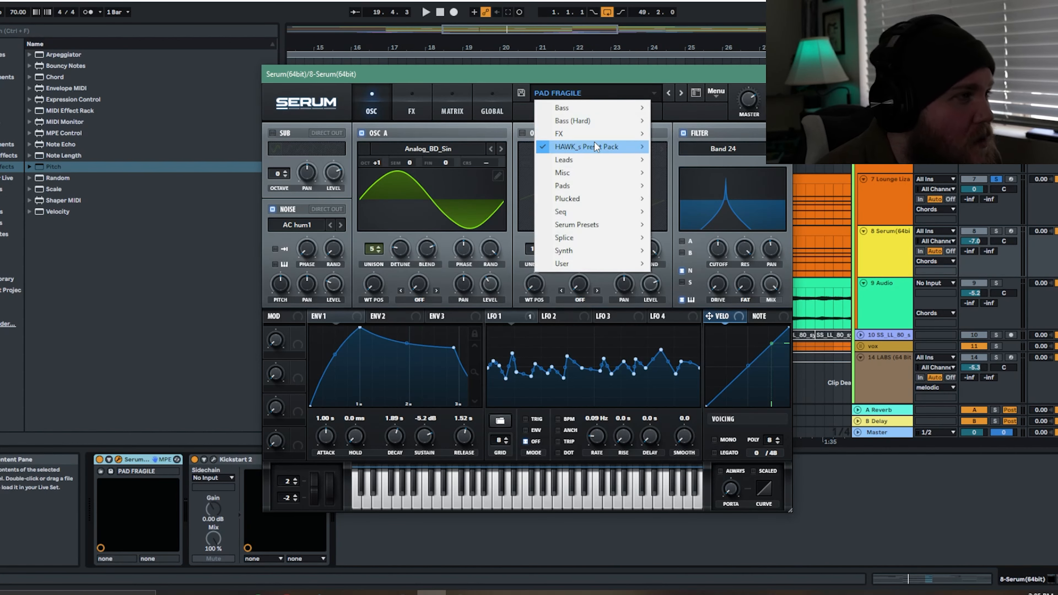
{"action": "mouse_move", "coordinate": [595, 144]}
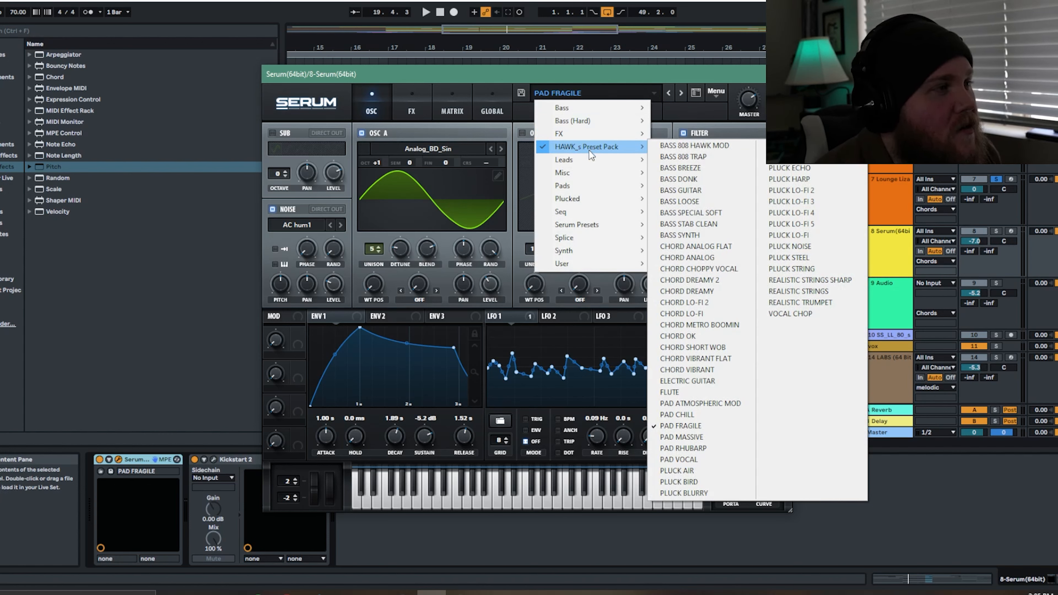
{"action": "left_click", "coordinate": [670, 75]}
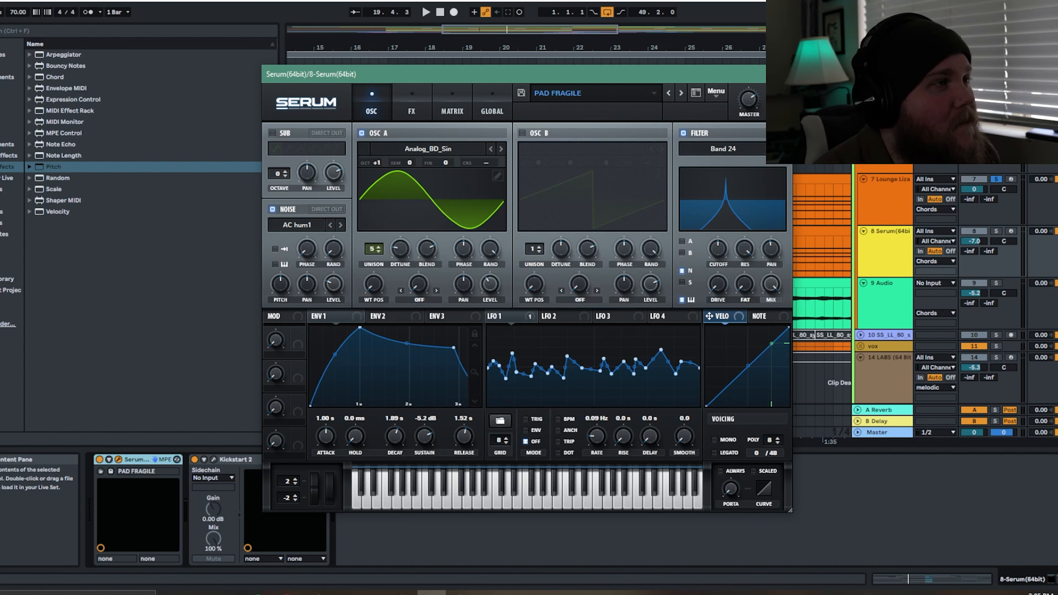
{"action": "key", "text": "ctrl+alt+p"}
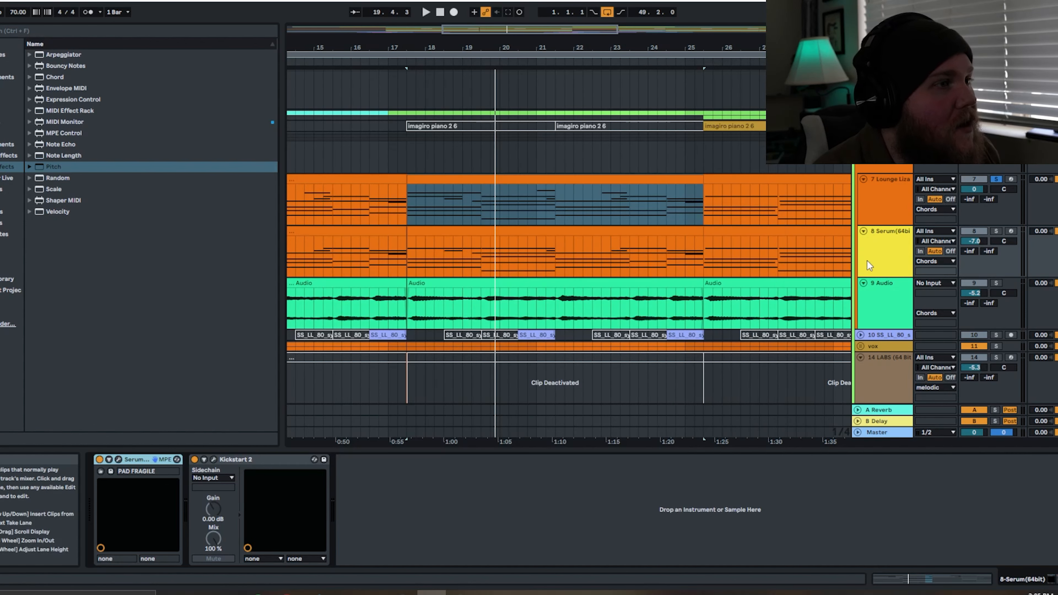
Step: Listen to the Serum pad track soloed from 17.3.1
{"action": "left_click", "coordinate": [871, 263]}
{"action": "key", "text": "s"}
{"action": "key", "text": "space"}
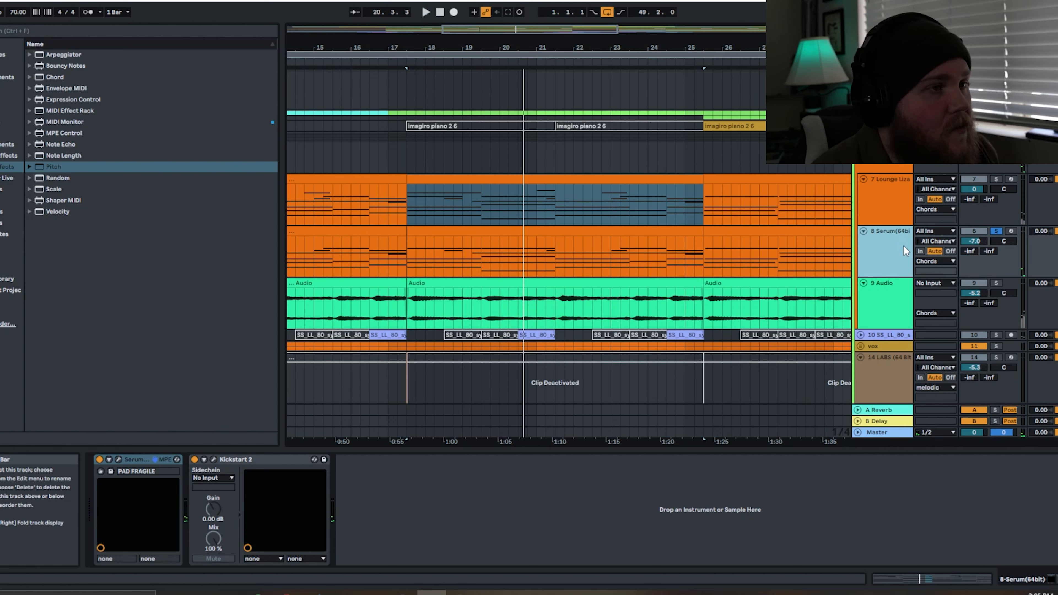
Step: Solo the Lounge Lizard and Serum tracks together and listen to the layered chords
{"action": "left_click", "coordinate": [997, 179]}
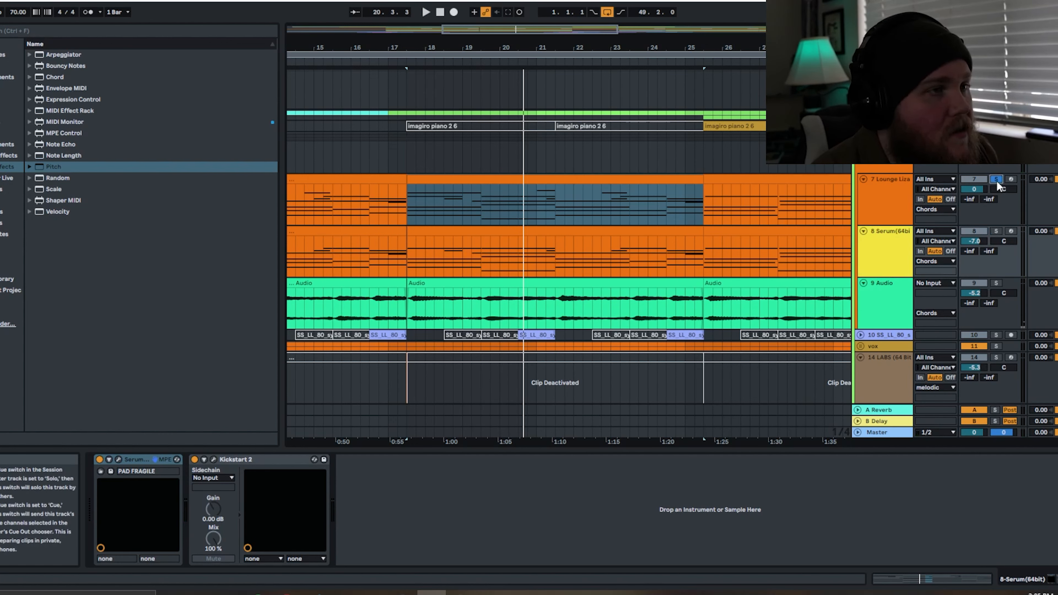
{"action": "left_click", "coordinate": [996, 231], "text": "ctrl"}
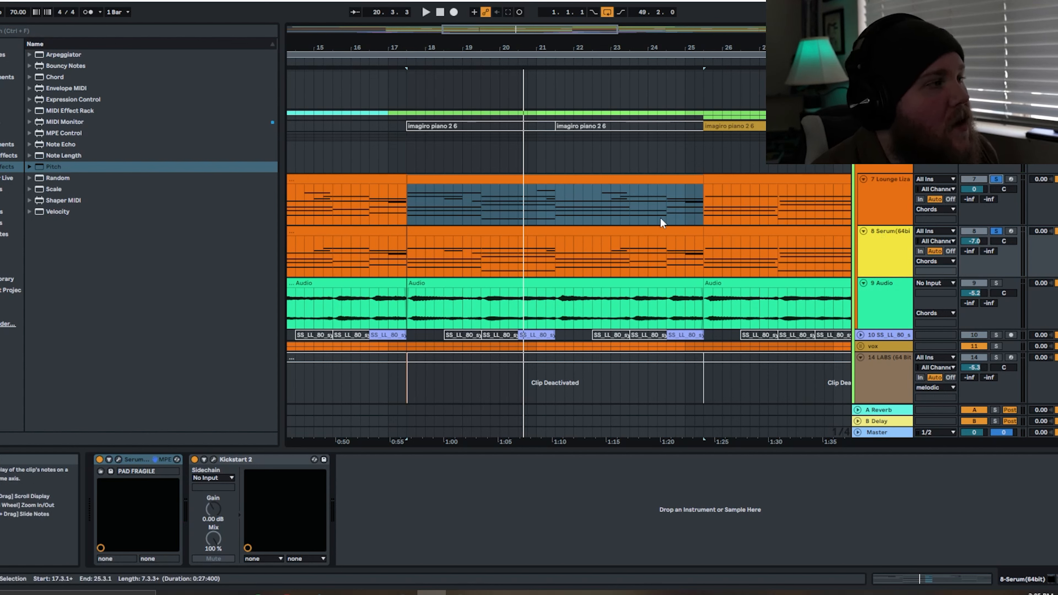
{"action": "key", "text": "space"}
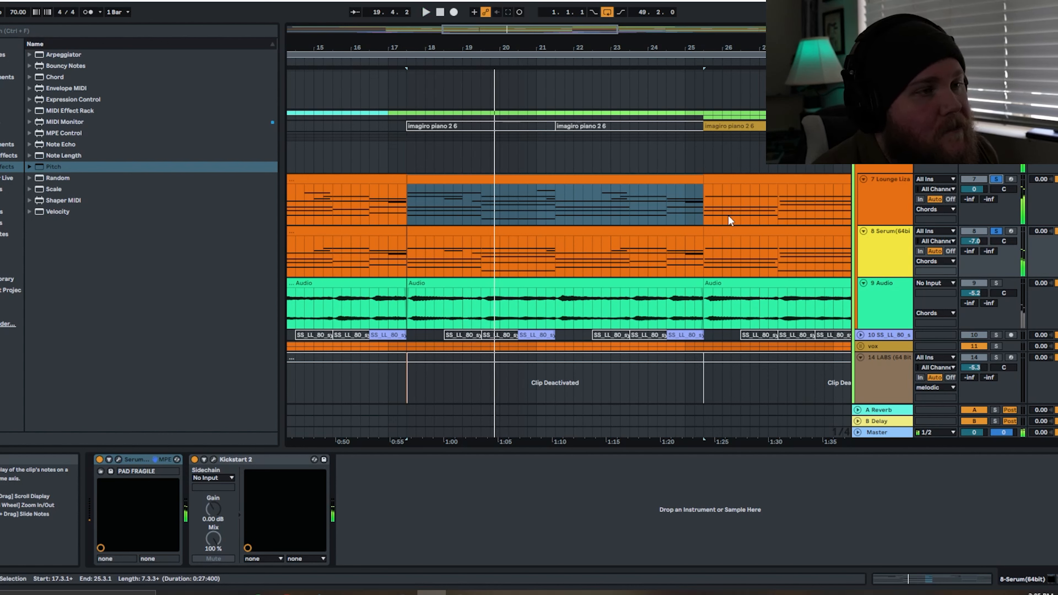
Step: Solo the 9 Audio track and point out the Tayna instrument in the browser's green-tagged instruments collection
{"action": "left_click", "coordinate": [881, 294]}
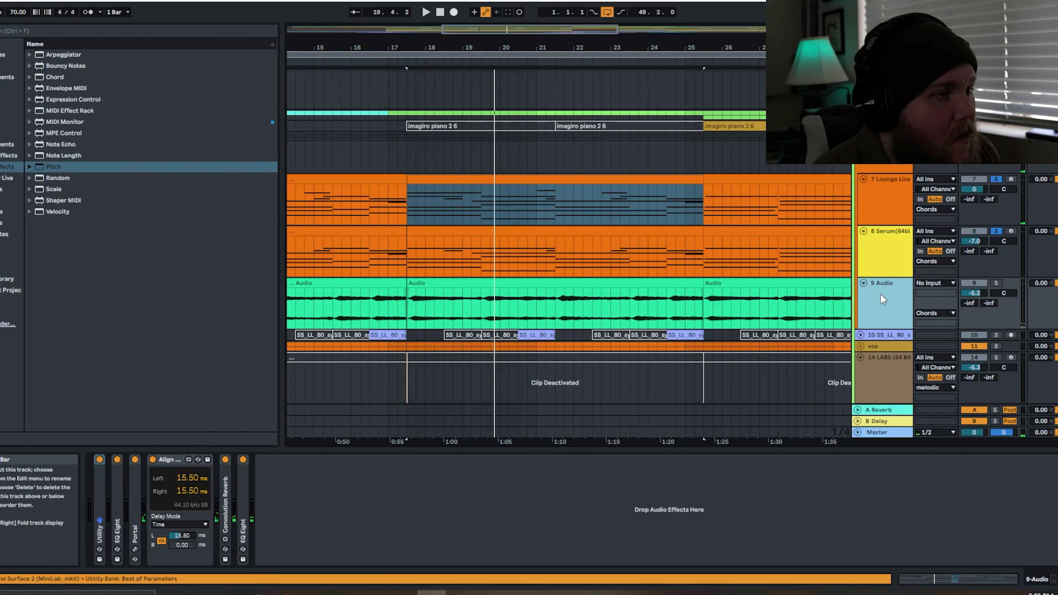
{"action": "key", "text": "s"}
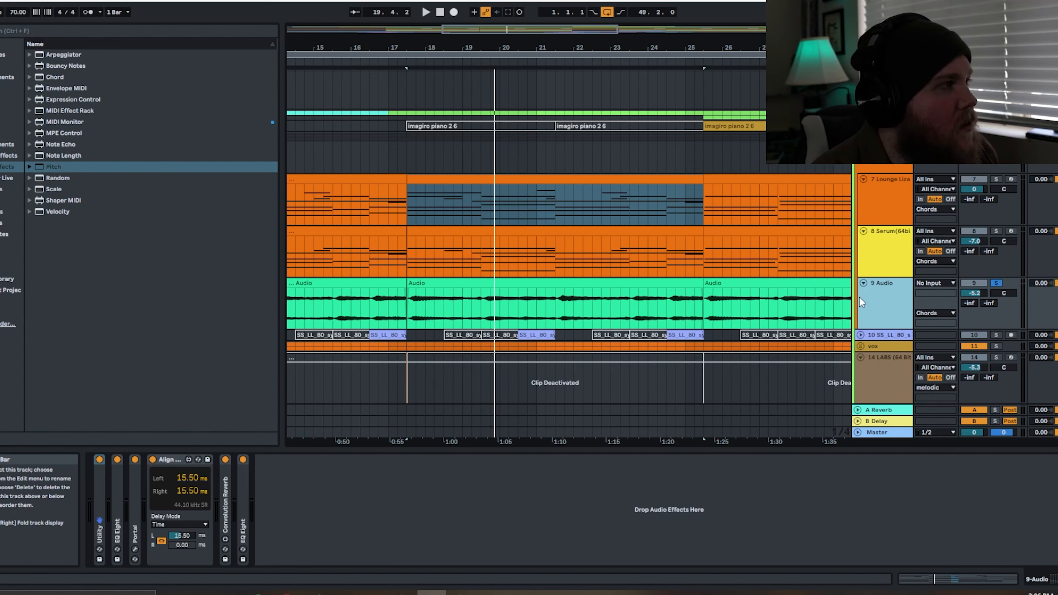
{"action": "left_click", "coordinate": [12, 88]}
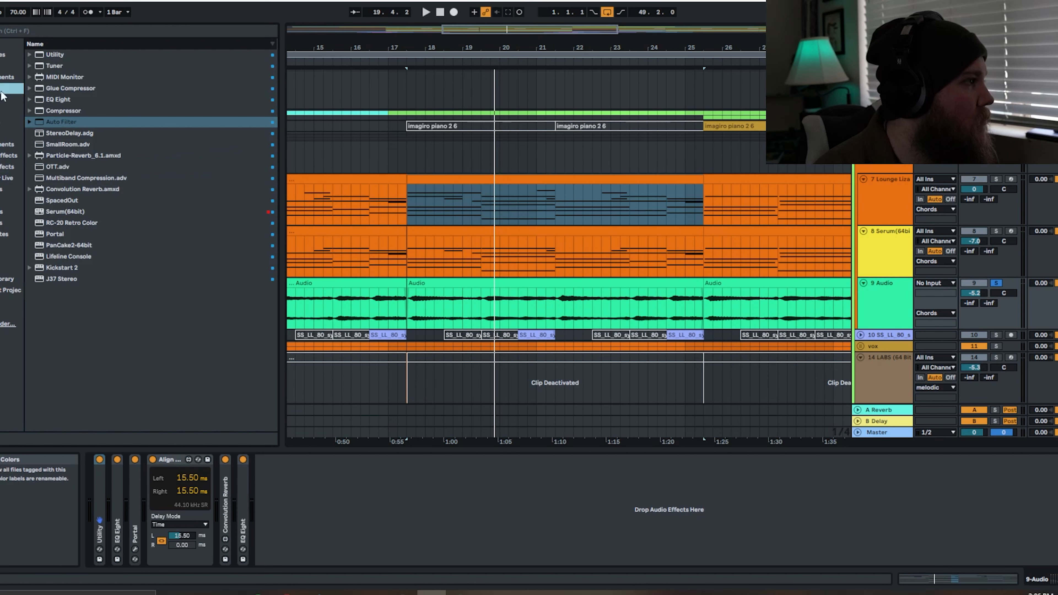
{"action": "key", "text": "Up"}
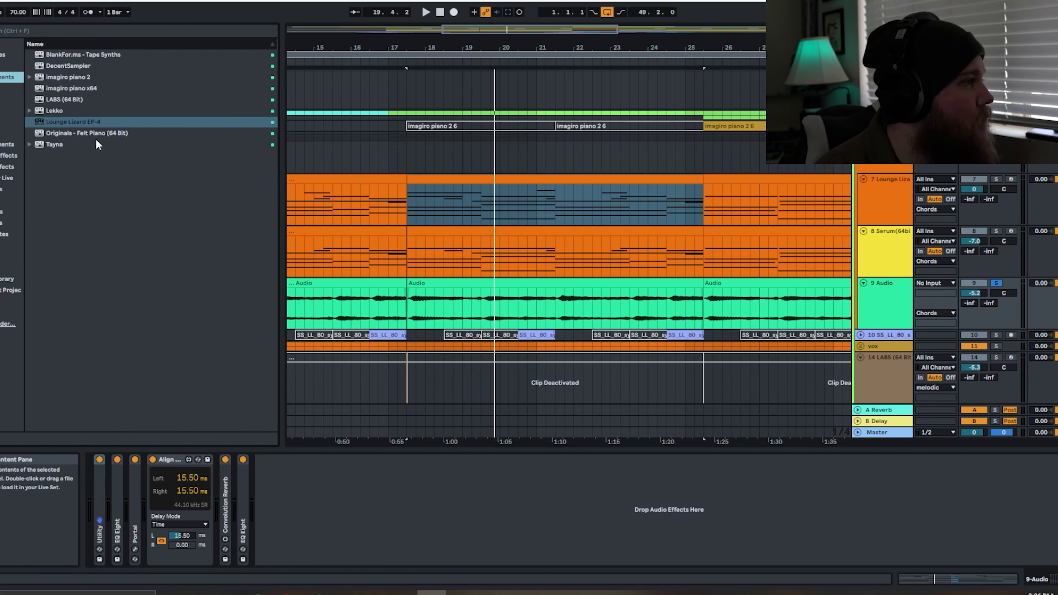
{"action": "left_click", "coordinate": [59, 146]}
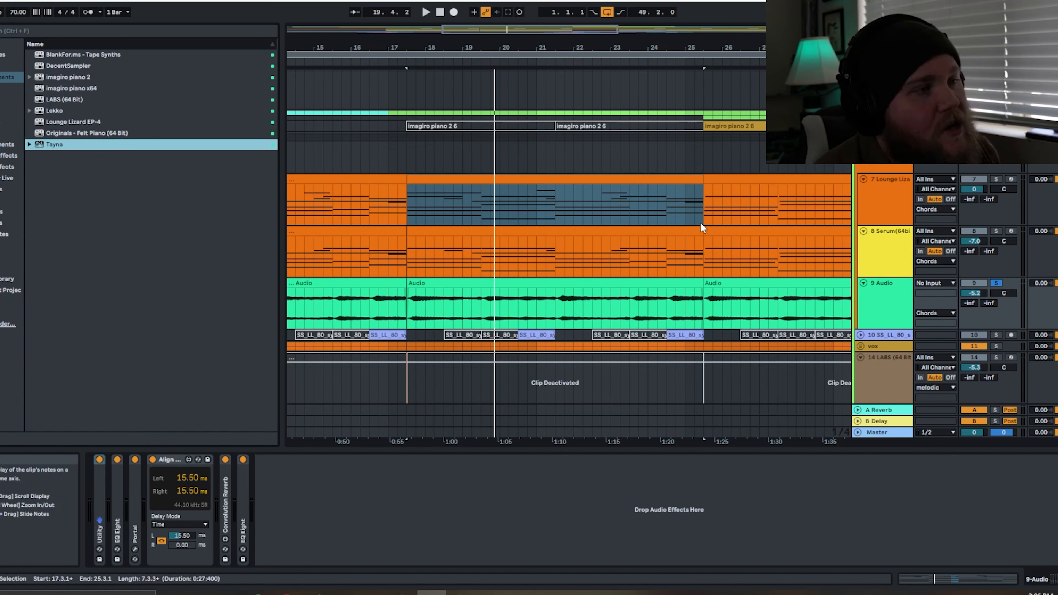
Step: Display the 9 Audio track's first EQ Eight and its Portal plug-in window, and fold Portal again
{"action": "left_click", "coordinate": [899, 309]}
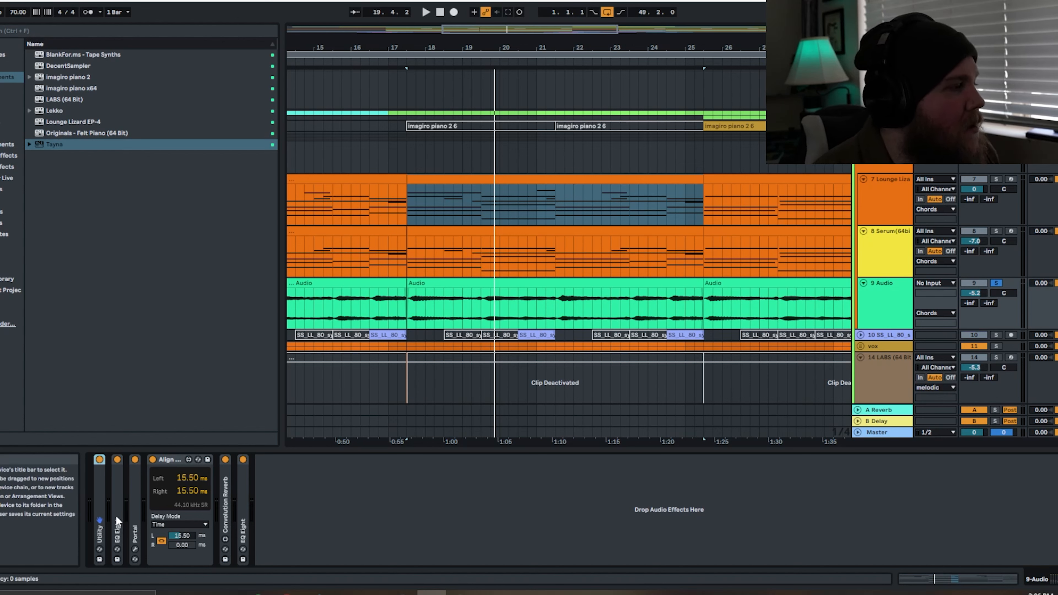
{"action": "double_click", "coordinate": [119, 508]}
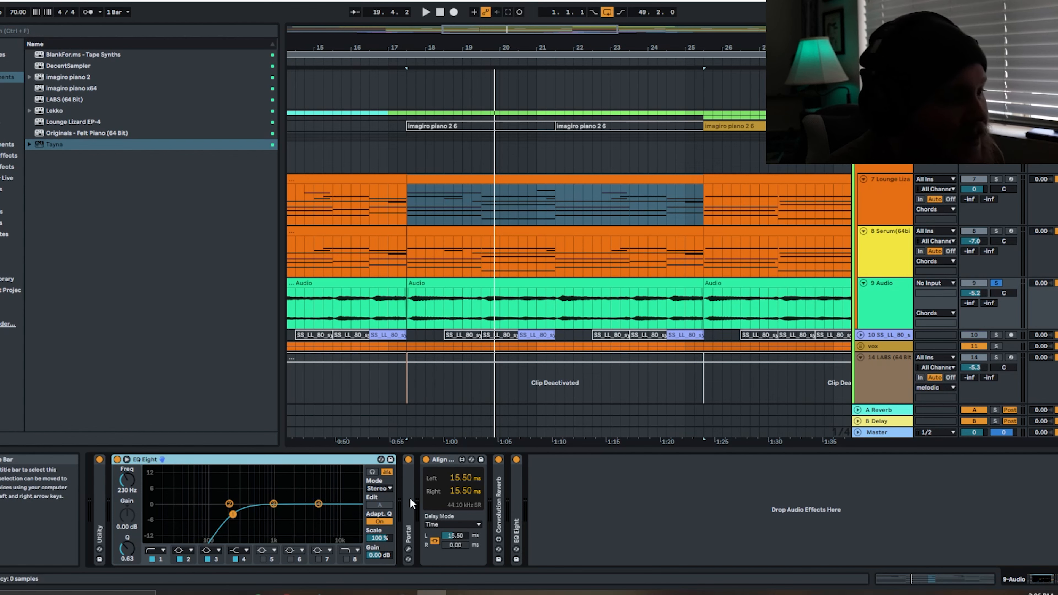
{"action": "double_click", "coordinate": [408, 479]}
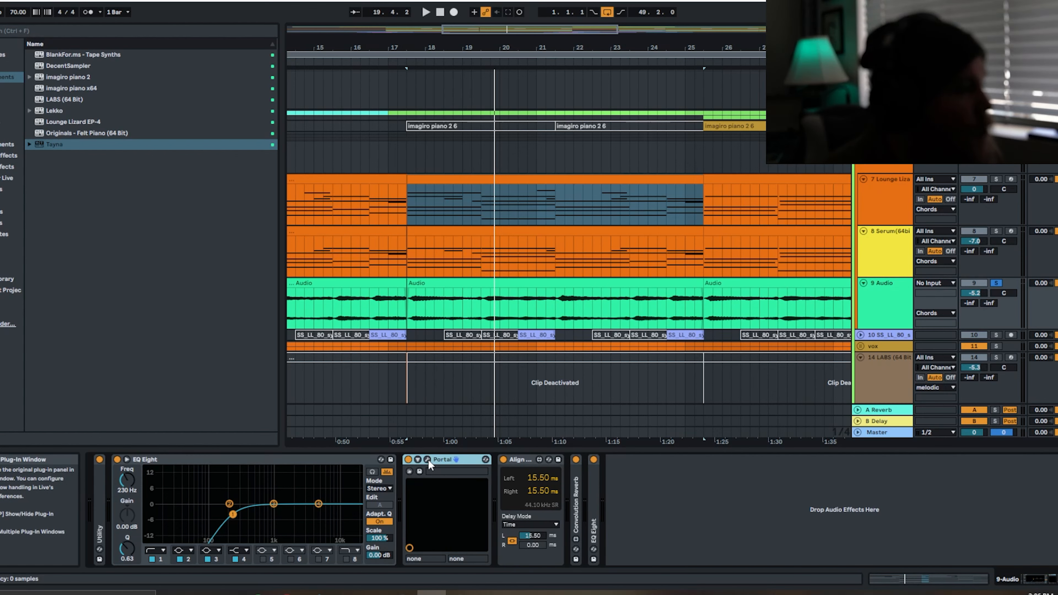
{"action": "left_click", "coordinate": [428, 459]}
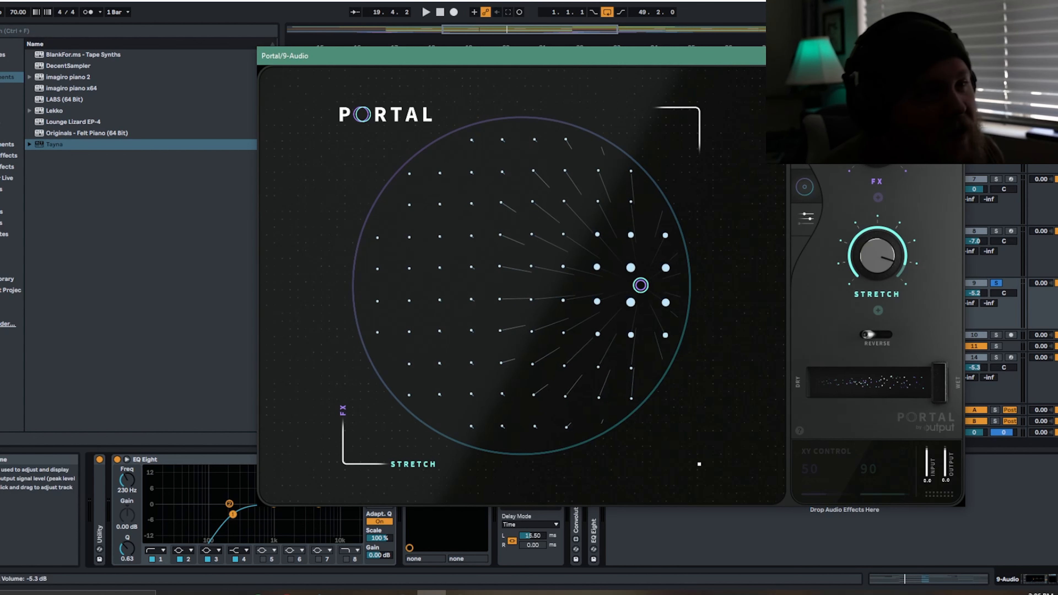
{"action": "key", "text": "ctrl+alt+p"}
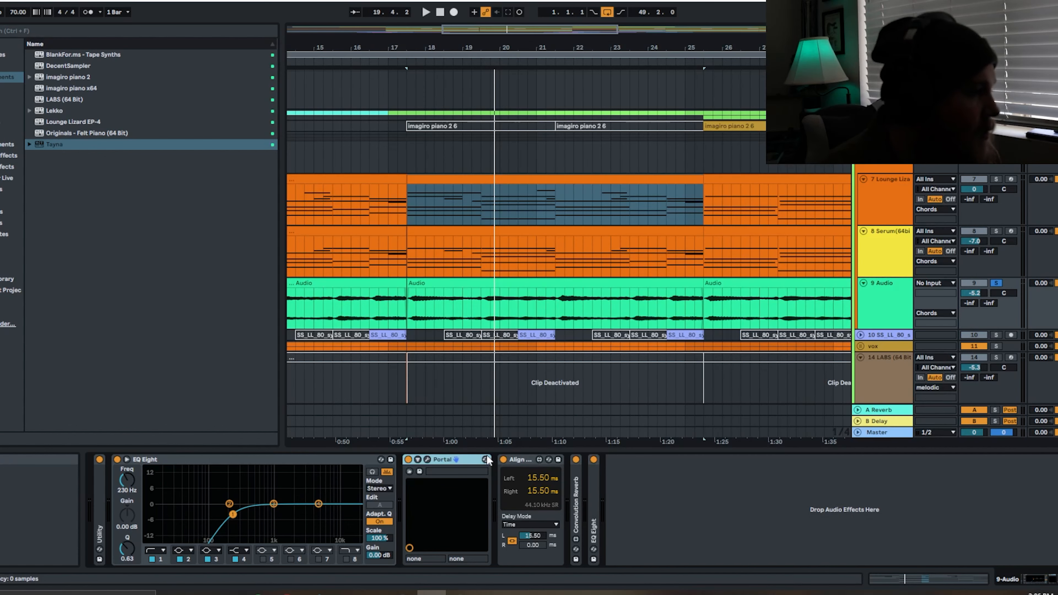
{"action": "double_click", "coordinate": [452, 459]}
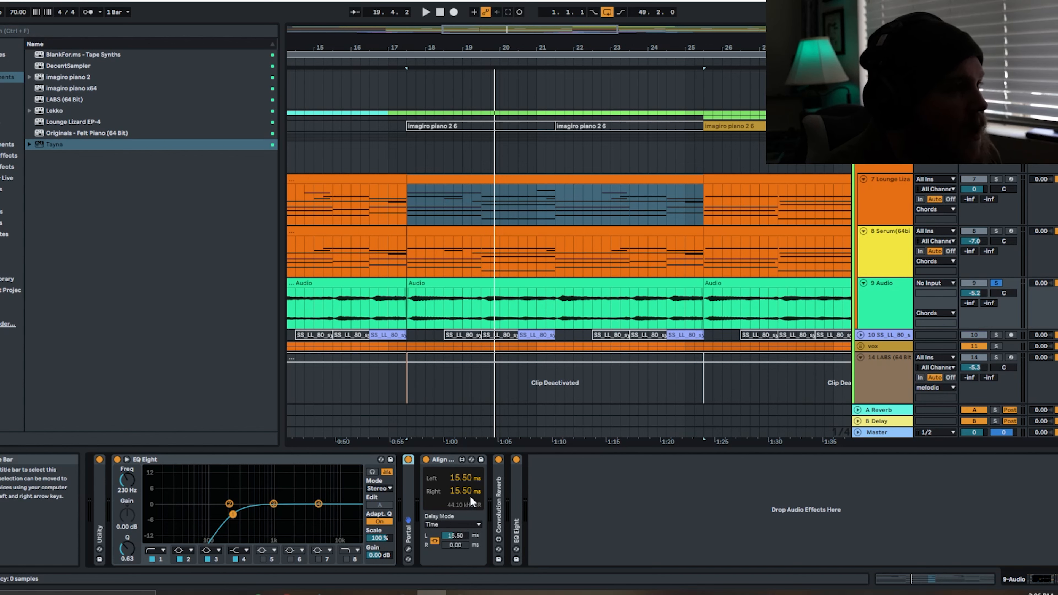
Step: Expand the 9 Audio track's Convolution Reverb and final EQ Eight, and listen to the section from 17.3.1
{"action": "double_click", "coordinate": [500, 490]}
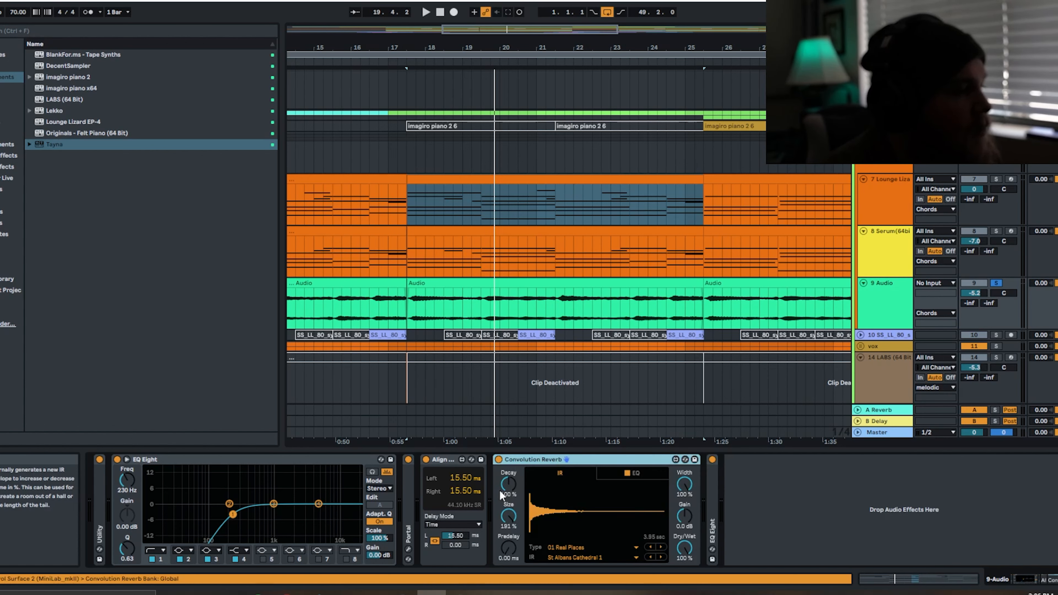
{"action": "double_click", "coordinate": [716, 504]}
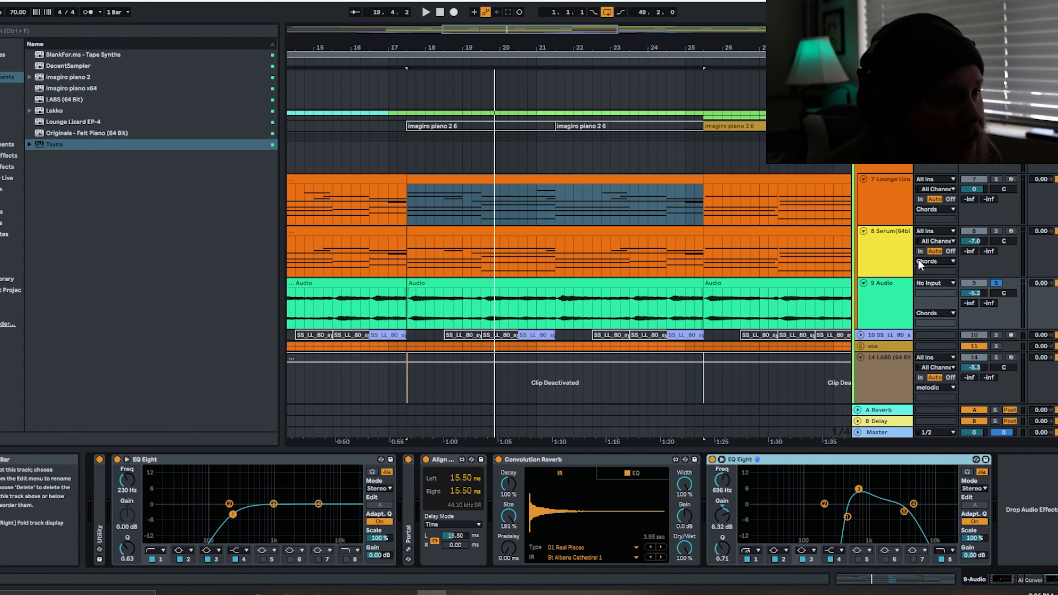
{"action": "left_click", "coordinate": [899, 300]}
{"action": "key", "text": "space"}
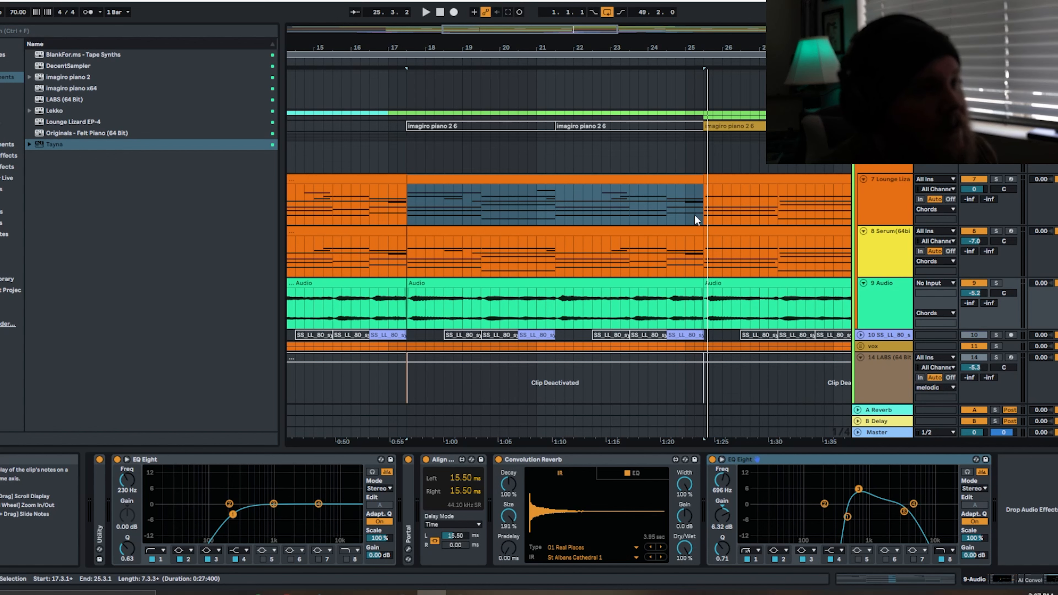
Step: Unfold and solo the 10 SS_LL_80 synth loop track, and listen to its active clip at 20.3.1
{"action": "scroll", "coordinate": [727, 325], "scroll_direction": "down", "scroll_amount": 1}
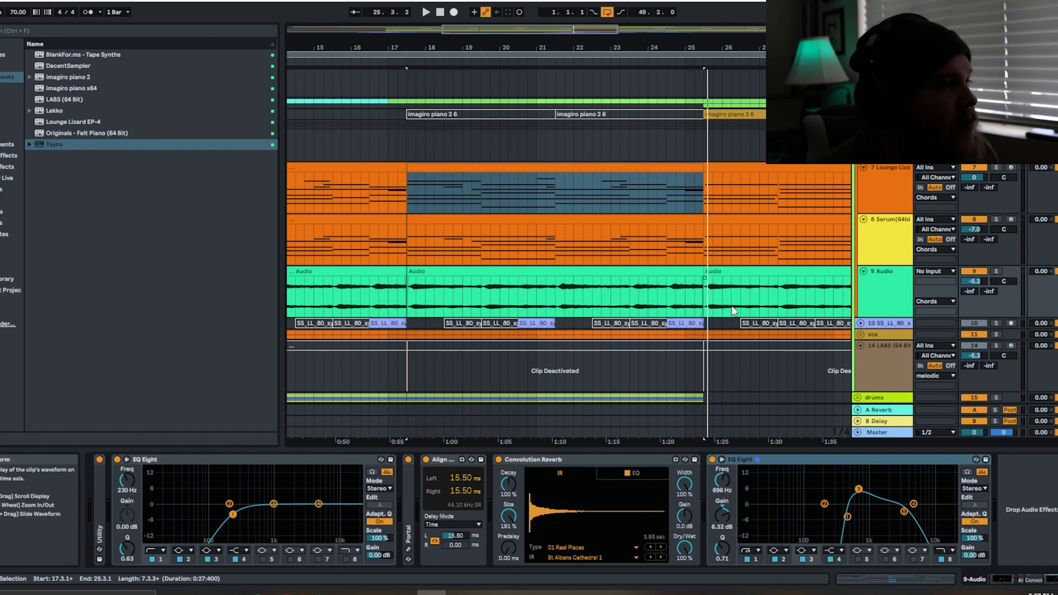
{"action": "scroll", "coordinate": [733, 308], "scroll_direction": "down", "scroll_amount": 1}
{"action": "left_click", "coordinate": [537, 312]}
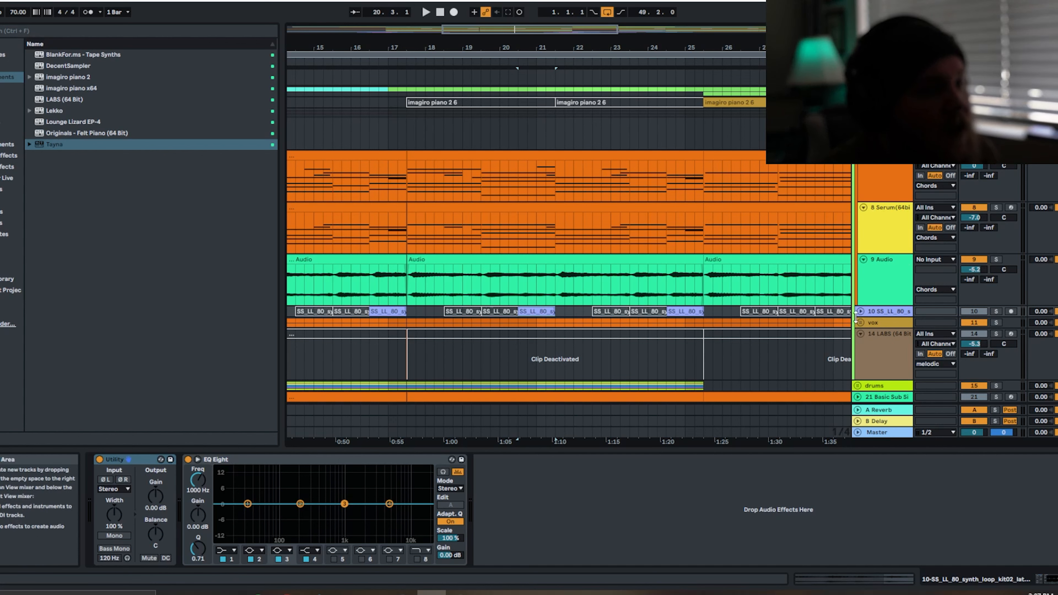
{"action": "key", "text": "Right"}
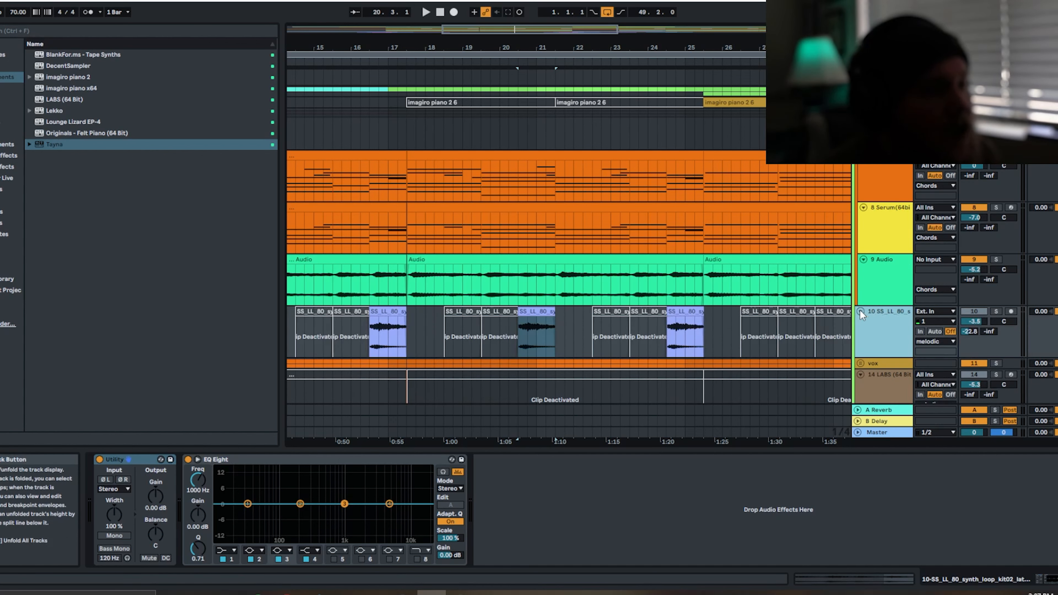
{"action": "key", "text": "s"}
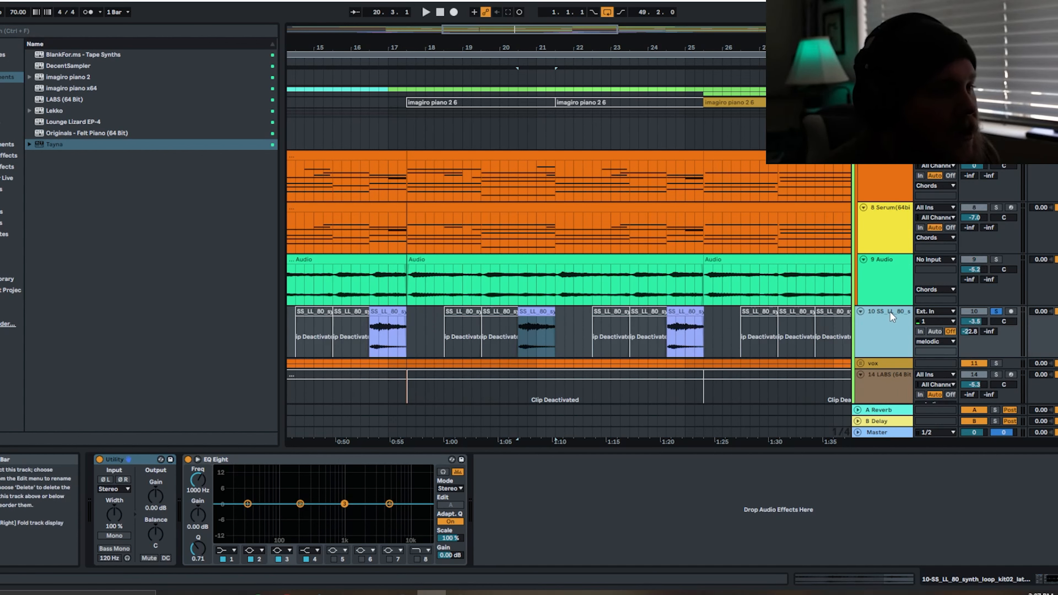
{"action": "left_click", "coordinate": [526, 312]}
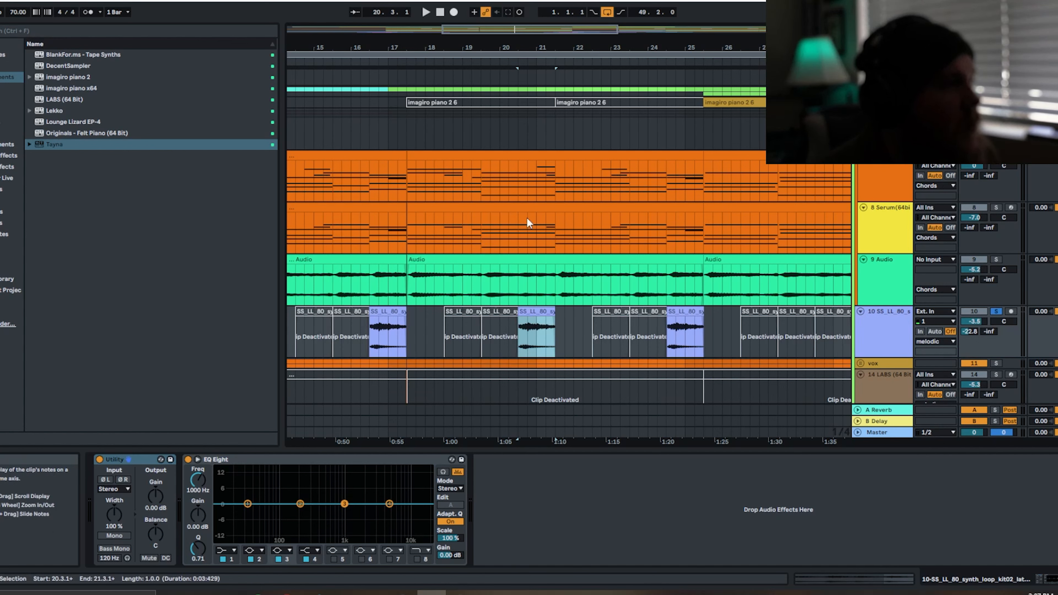
{"action": "key", "text": "space"}
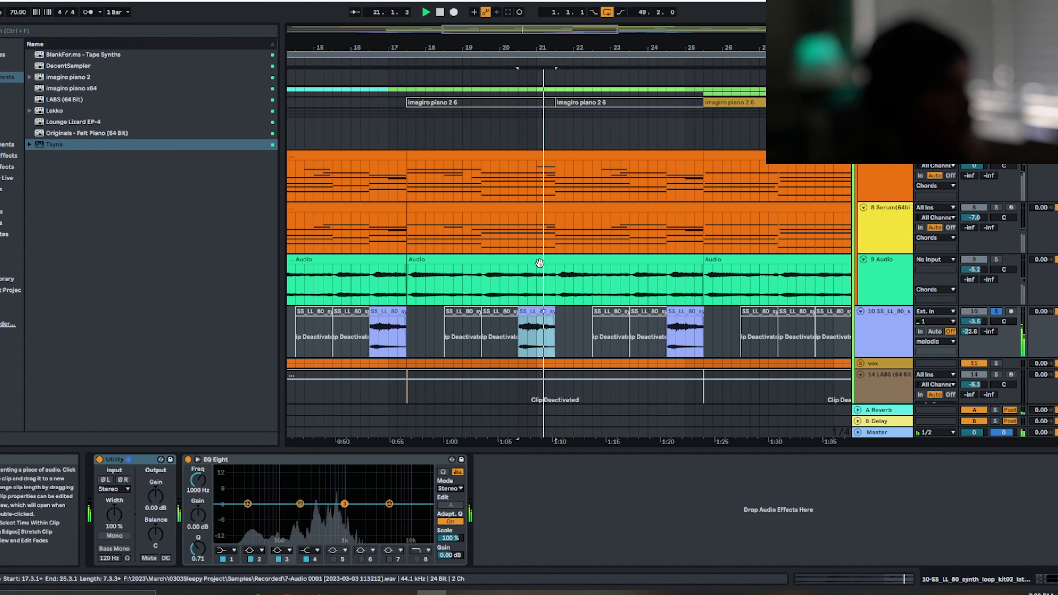
{"action": "left_click", "coordinate": [540, 263]}
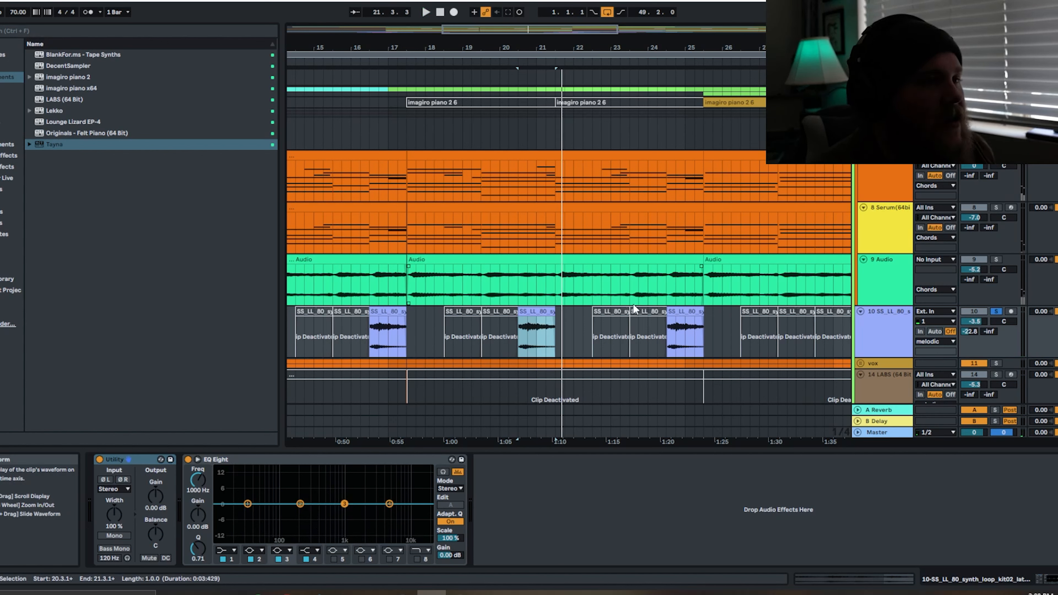
Step: Unfold the vox group, solo it, and listen to its two Fink Signatures tracks from 17.3.1
{"action": "scroll", "coordinate": [872, 169], "scroll_direction": "down", "scroll_amount": 4}
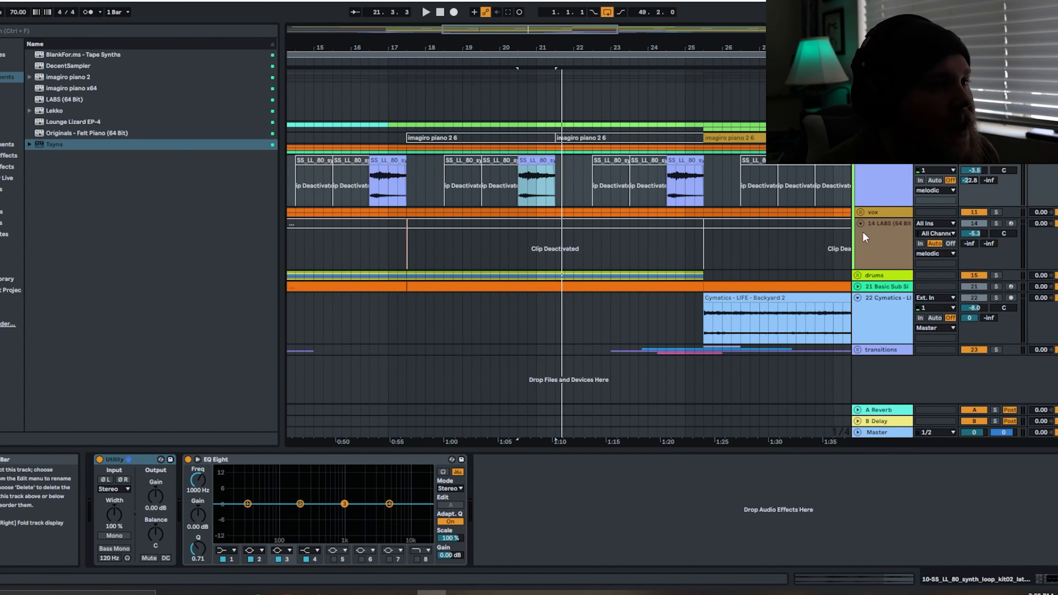
{"action": "left_click", "coordinate": [861, 212]}
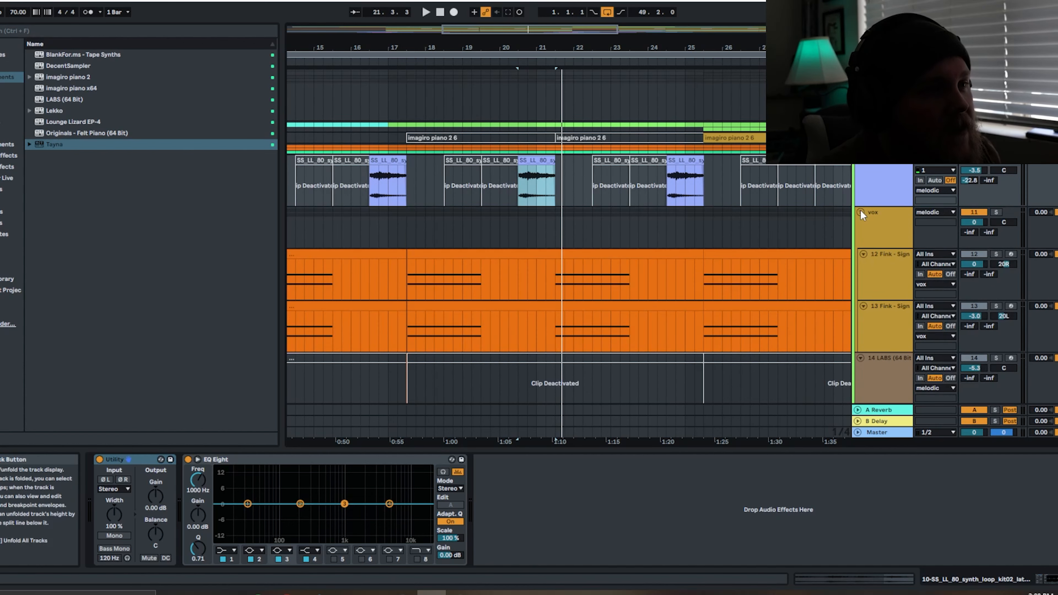
{"action": "left_click", "coordinate": [416, 253]}
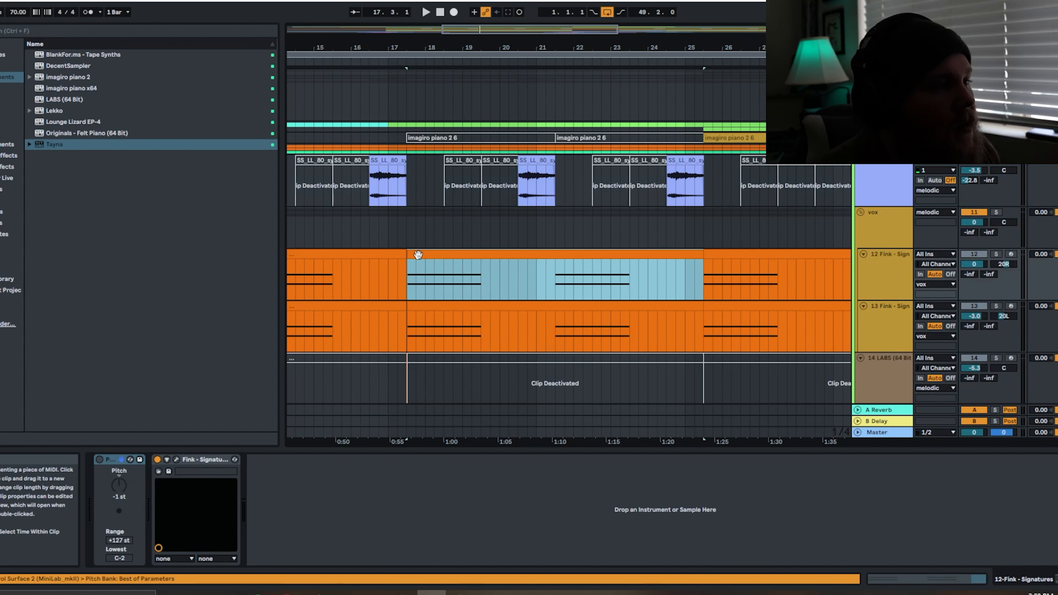
{"action": "left_click", "coordinate": [868, 230]}
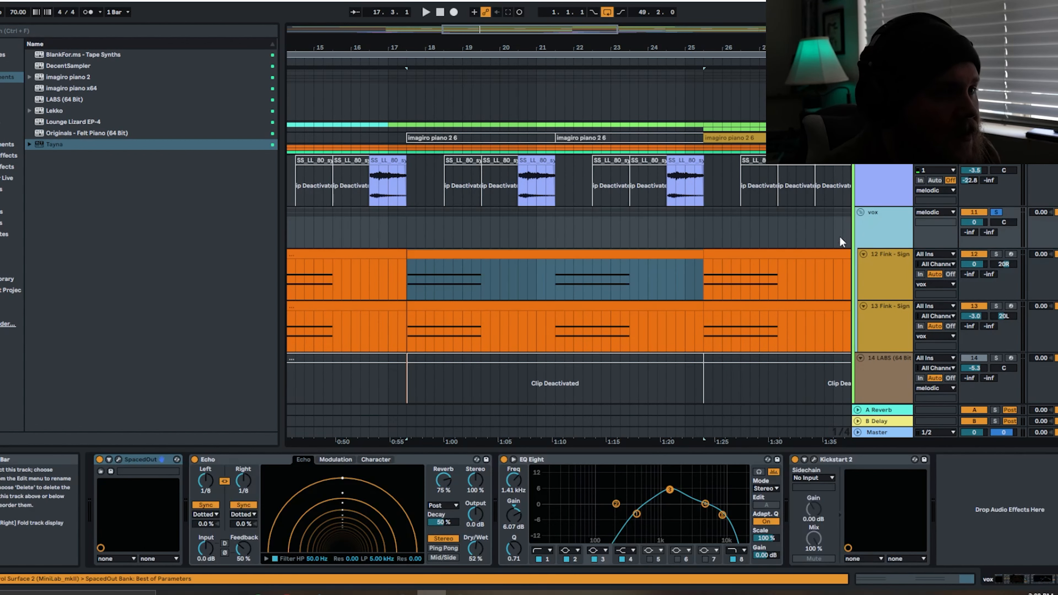
{"action": "key", "text": "space"}
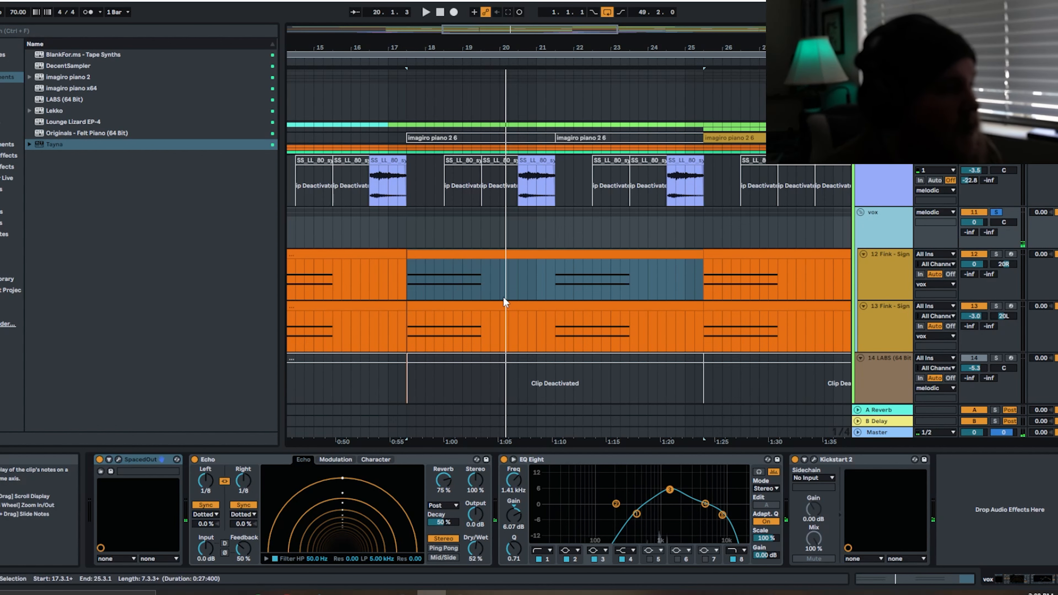
Step: Show the Fink Signatures plug-in window and voice preset of track 12 and of track 13, closing each window
{"action": "left_click", "coordinate": [897, 283]}
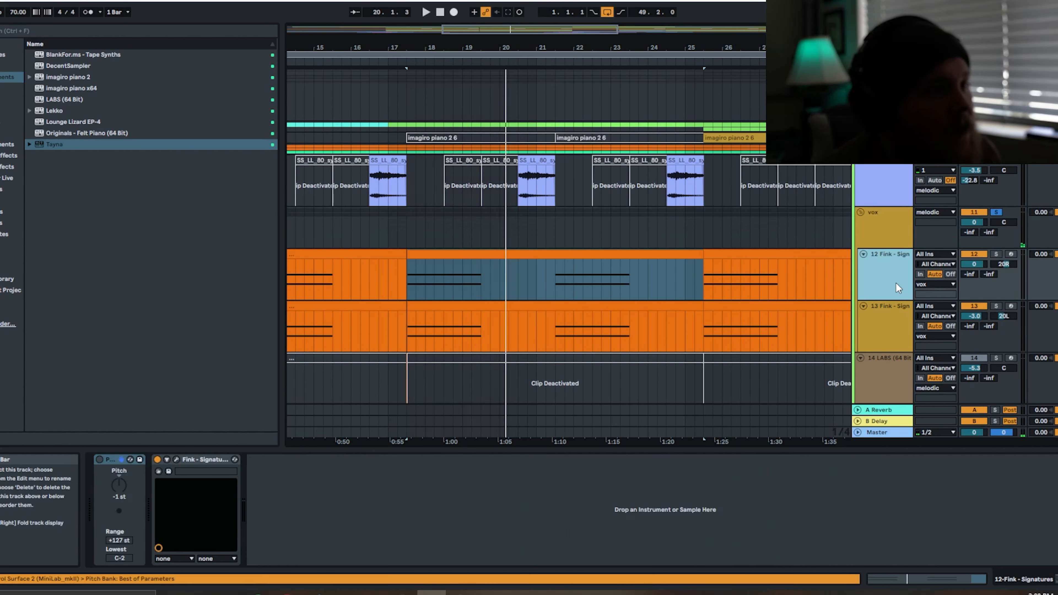
{"action": "left_click", "coordinate": [177, 459]}
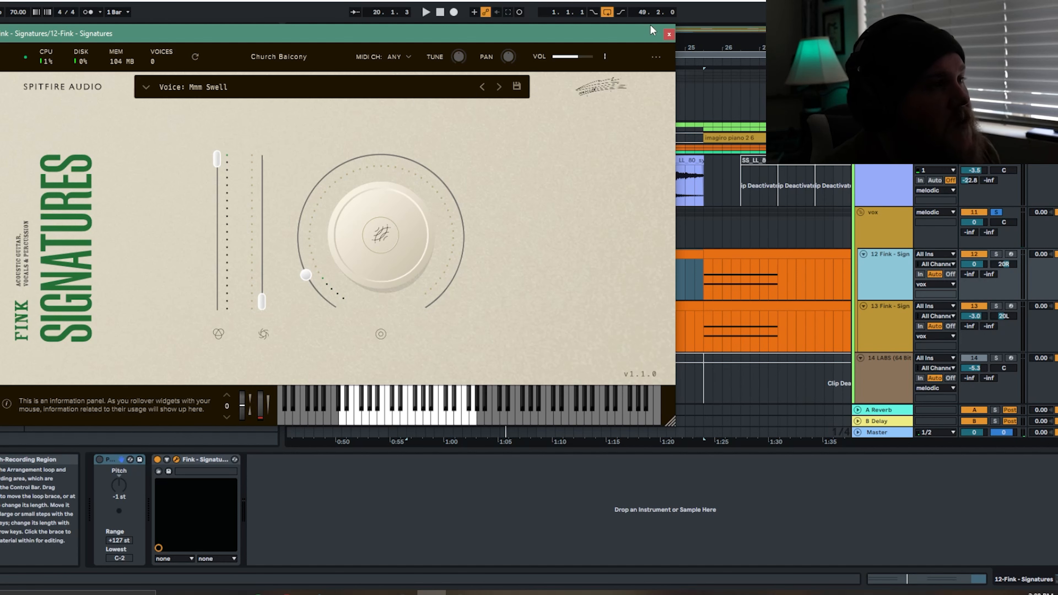
{"action": "left_click", "coordinate": [668, 34]}
{"action": "left_click", "coordinate": [884, 322]}
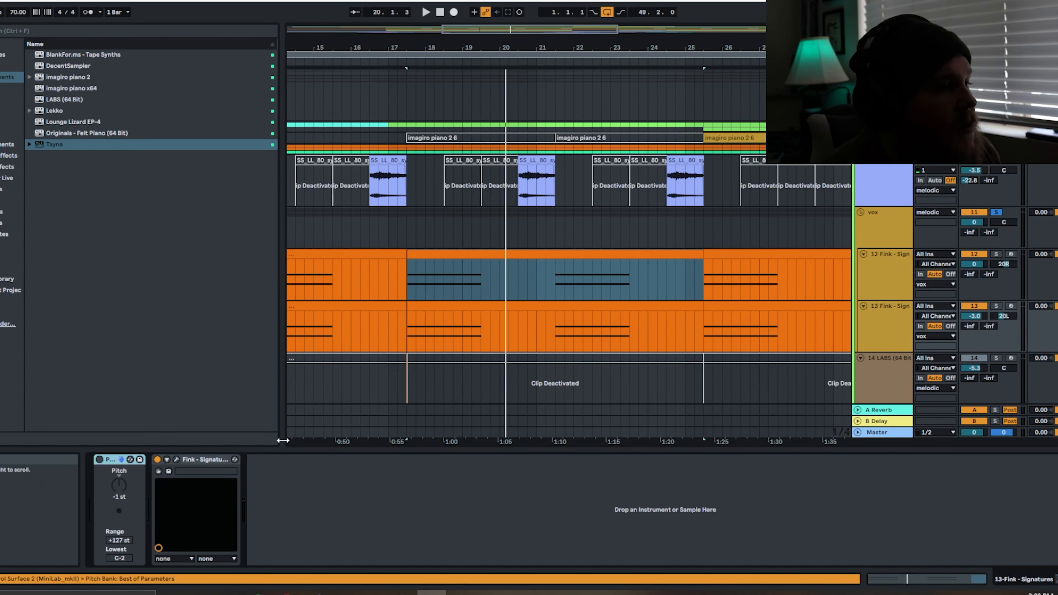
{"action": "left_click", "coordinate": [177, 459]}
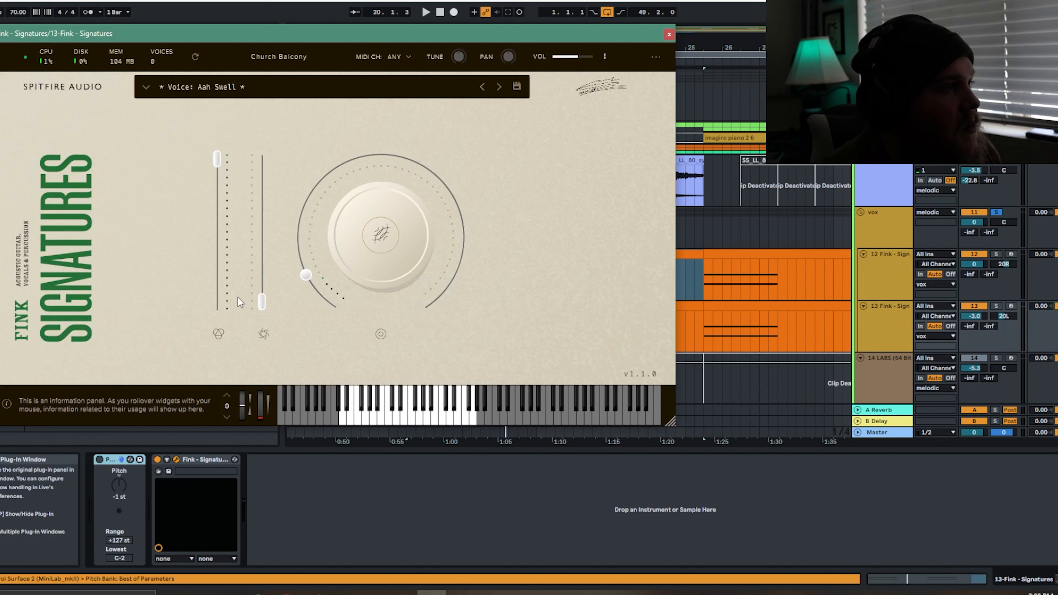
{"action": "left_click", "coordinate": [669, 35]}
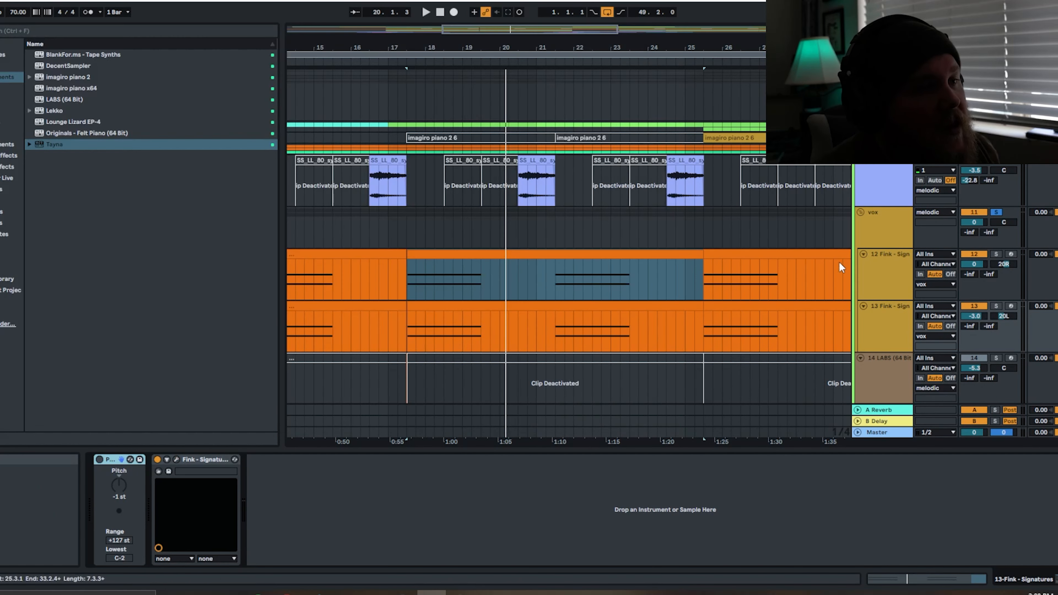
Step: Solo the 12 Fink and 13 Fink tracks one at a time and listen to each voice
{"action": "left_click", "coordinate": [894, 270]}
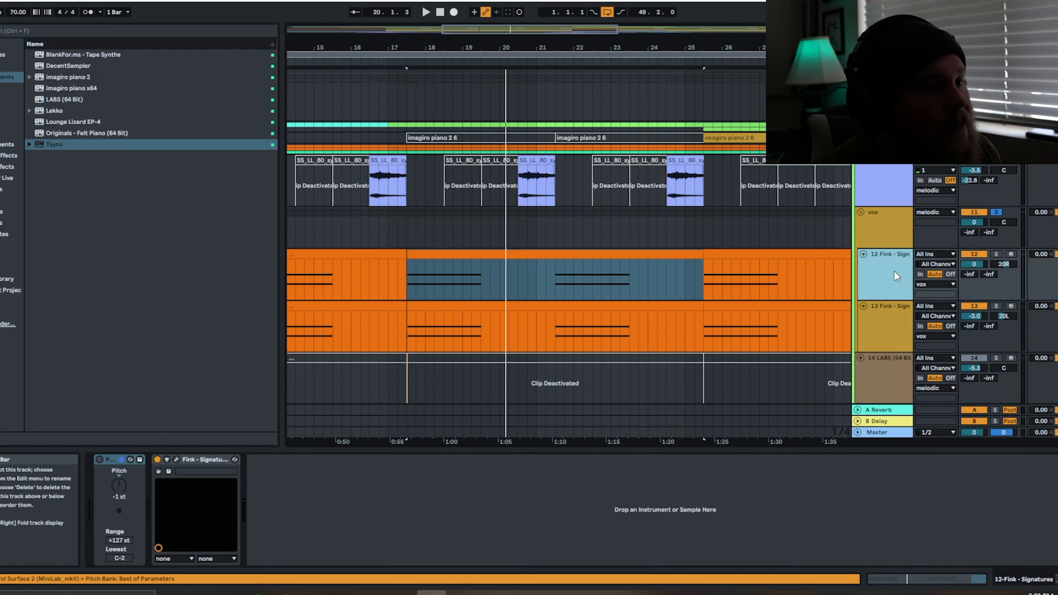
{"action": "key", "text": "space"}
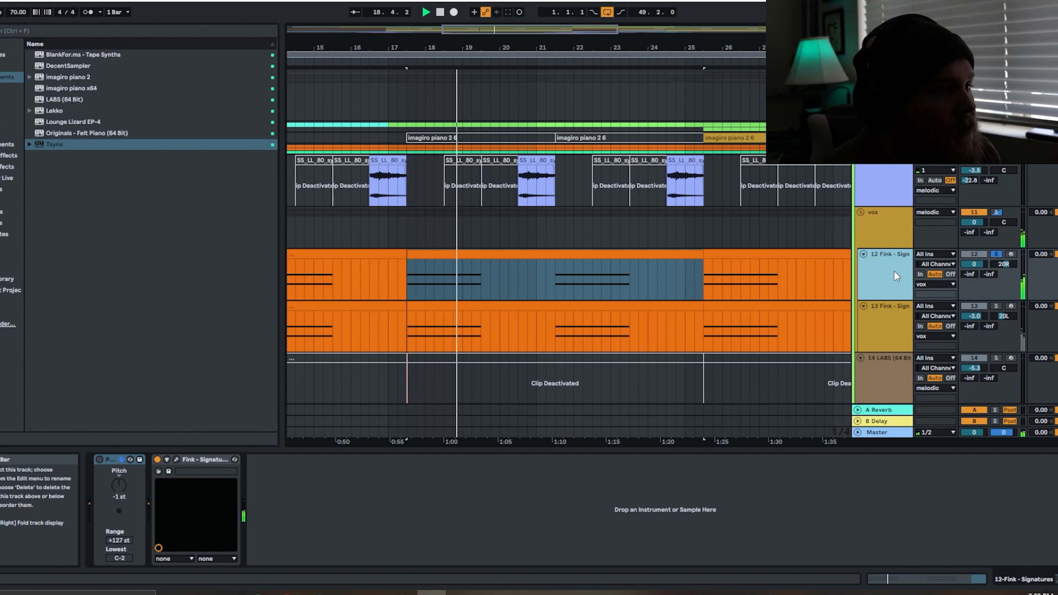
{"action": "left_click", "coordinate": [888, 335]}
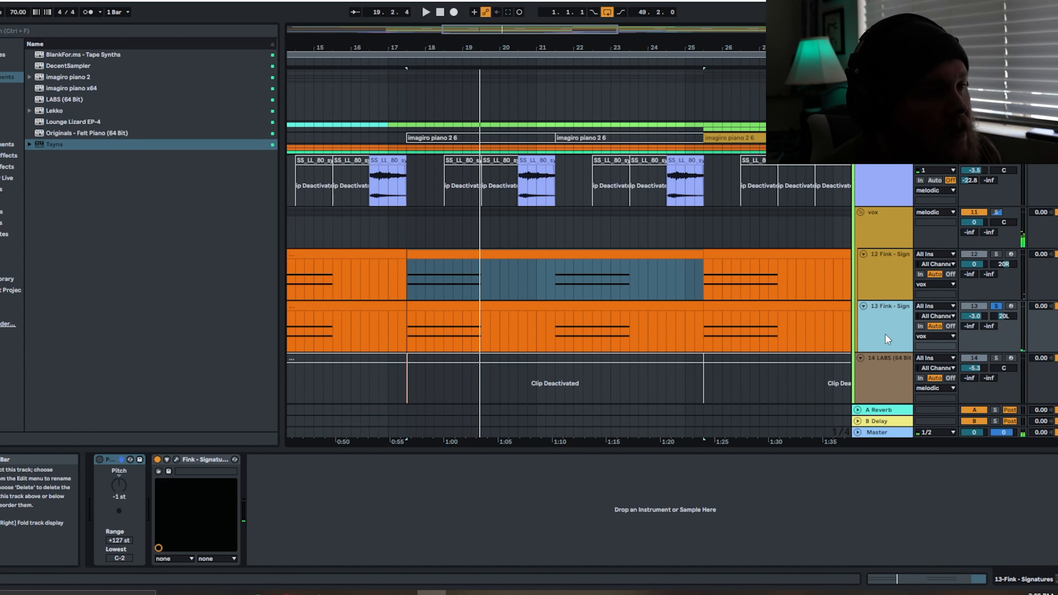
Step: Display the vox group's effect chain, examine its SpacedOut plug-in window, and close that window
{"action": "left_click", "coordinate": [891, 227]}
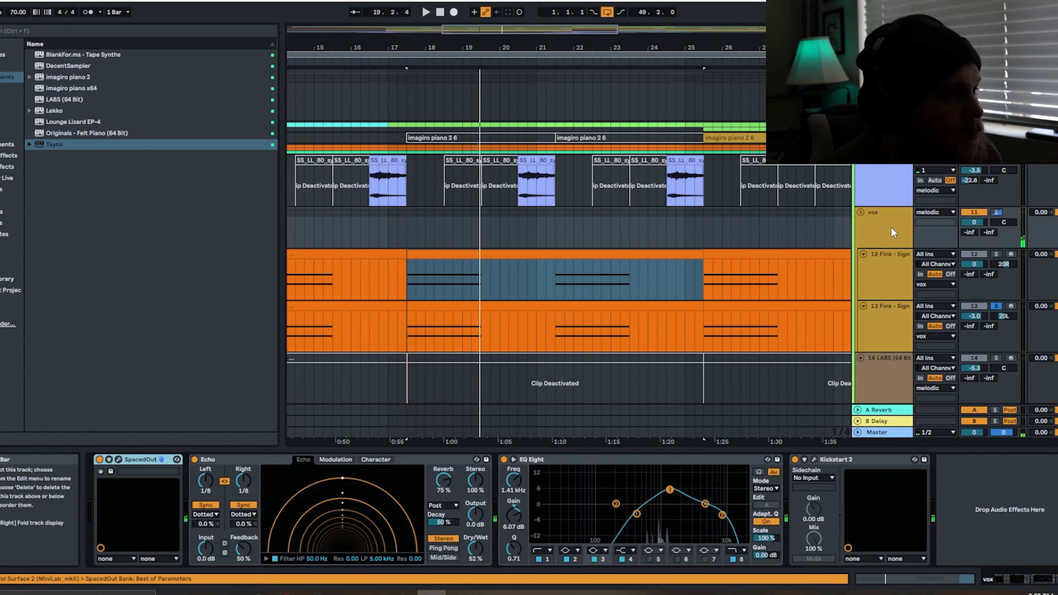
{"action": "left_click", "coordinate": [120, 460]}
{"action": "left_click_drag", "start_coordinate": [332, 46], "coordinate": [535, 67]}
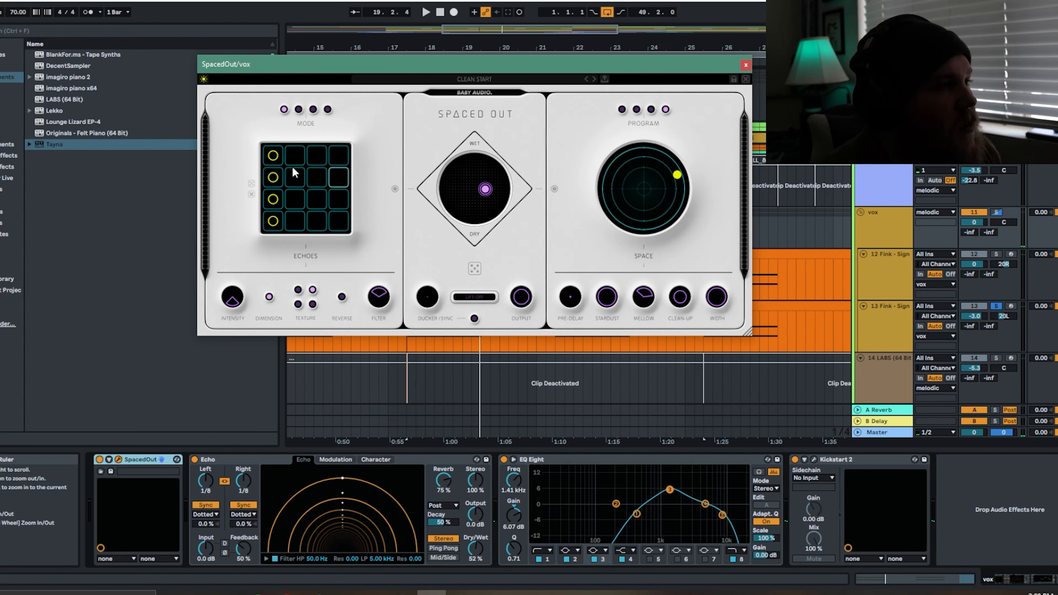
{"action": "left_click", "coordinate": [744, 66]}
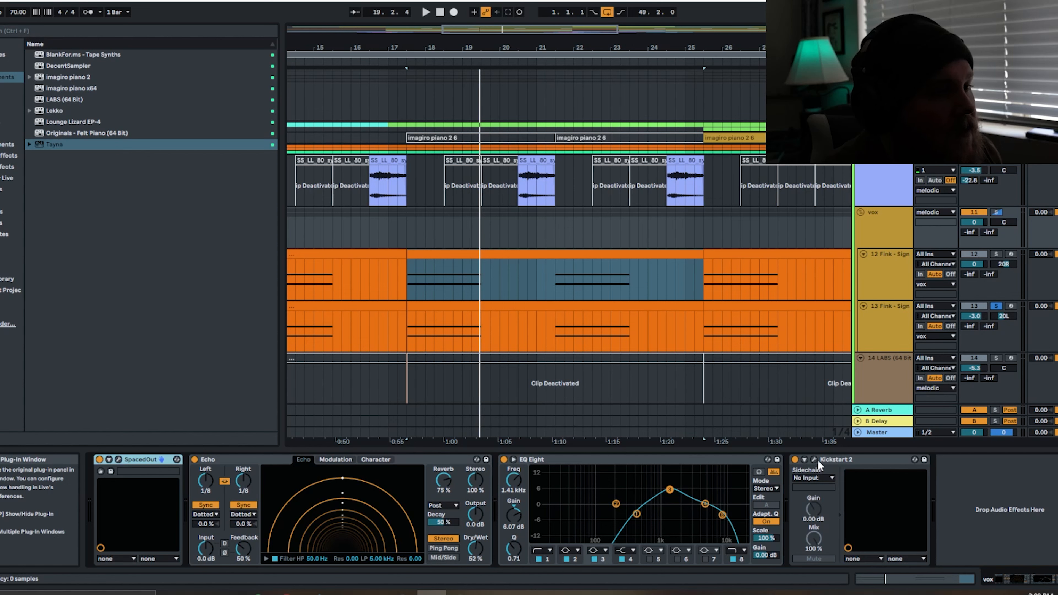
Step: Play the vocals from 17.3.1 while switching the vox group's Kickstart 2 off and on to compare the sound
{"action": "key", "text": "space"}
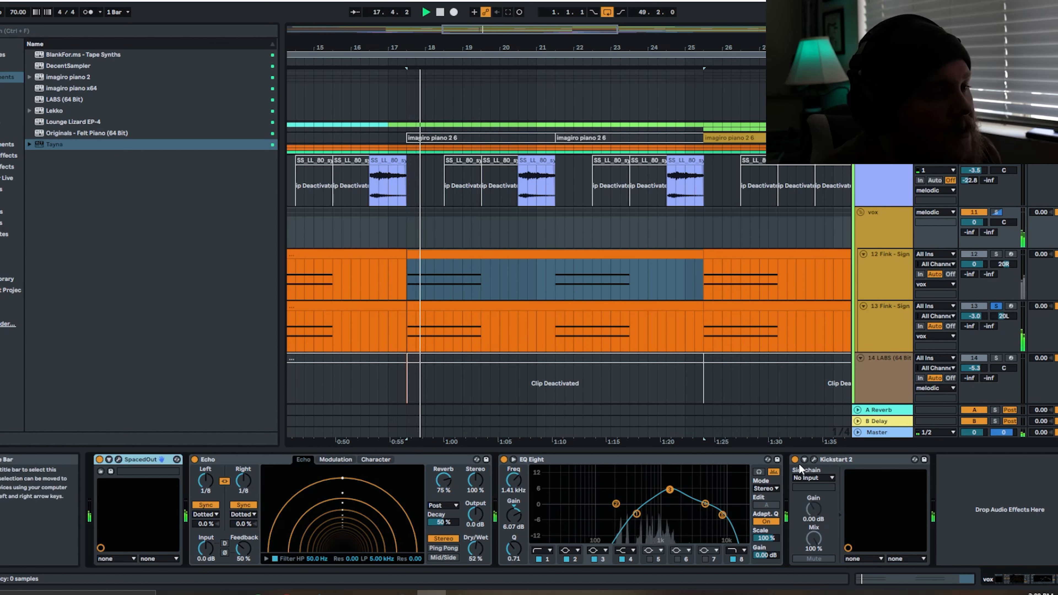
{"action": "left_click", "coordinate": [796, 461]}
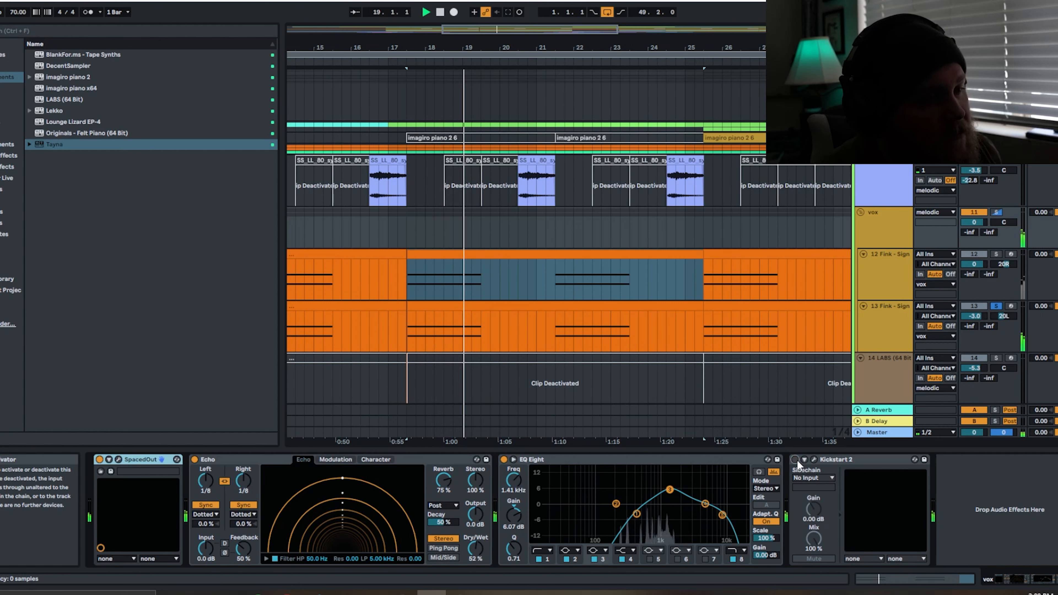
{"action": "left_click", "coordinate": [797, 460]}
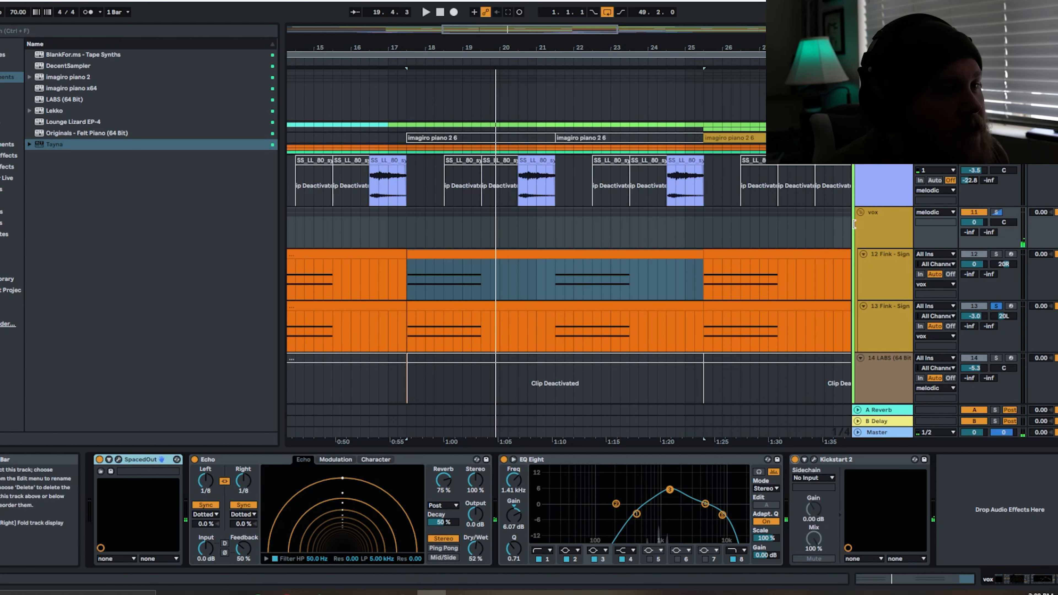
Step: Fold the vox group and the 14 LABS track, and listen to the full mix from 17.3.1 and from 24.1.1 through the break
{"action": "left_click", "coordinate": [861, 212]}
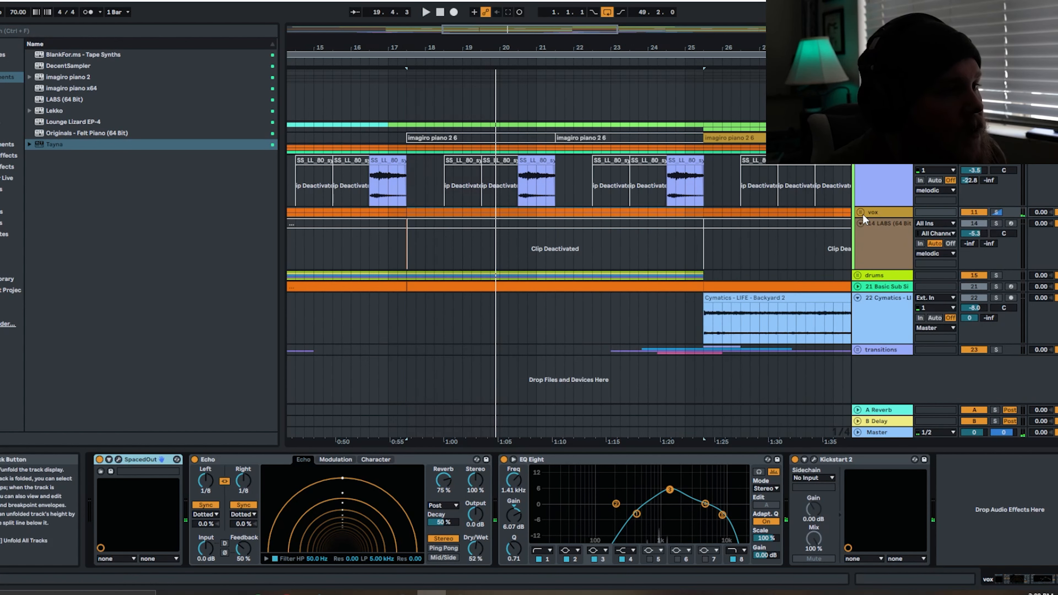
{"action": "key", "text": "space"}
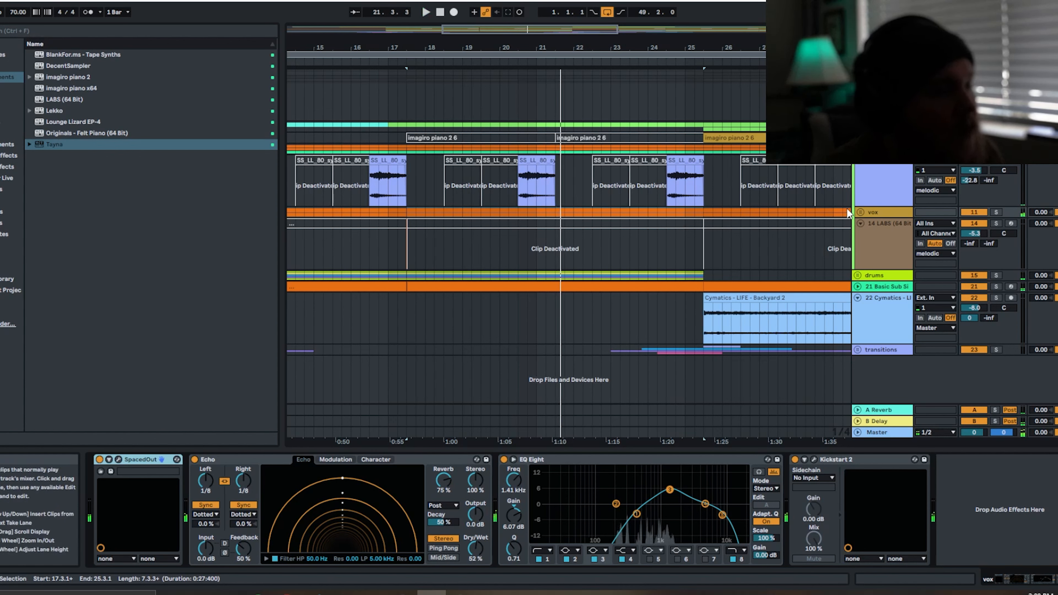
{"action": "left_click", "coordinate": [860, 224]}
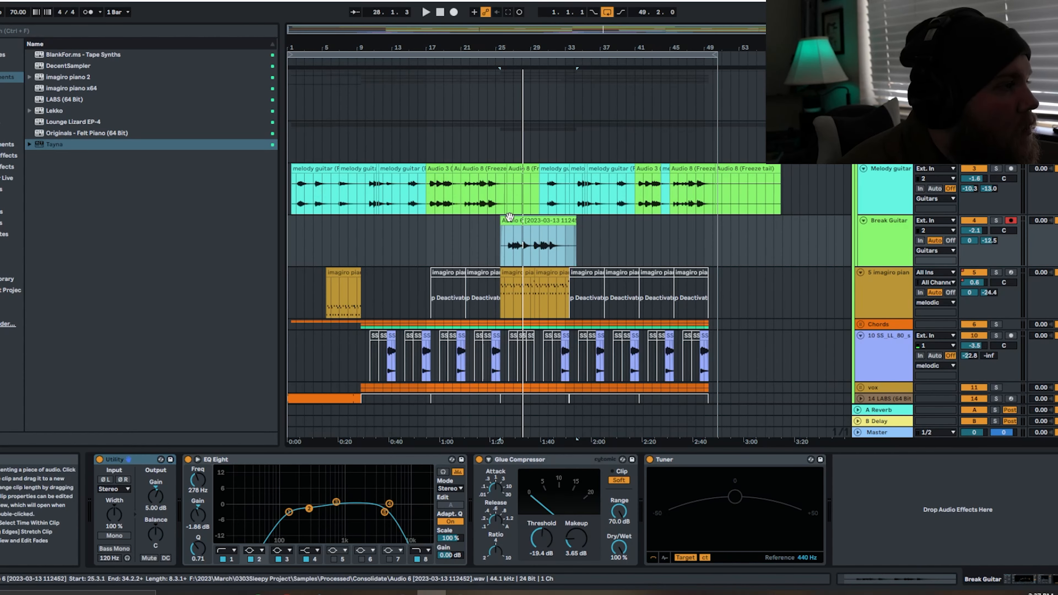
{"action": "left_click", "coordinate": [487, 242]}
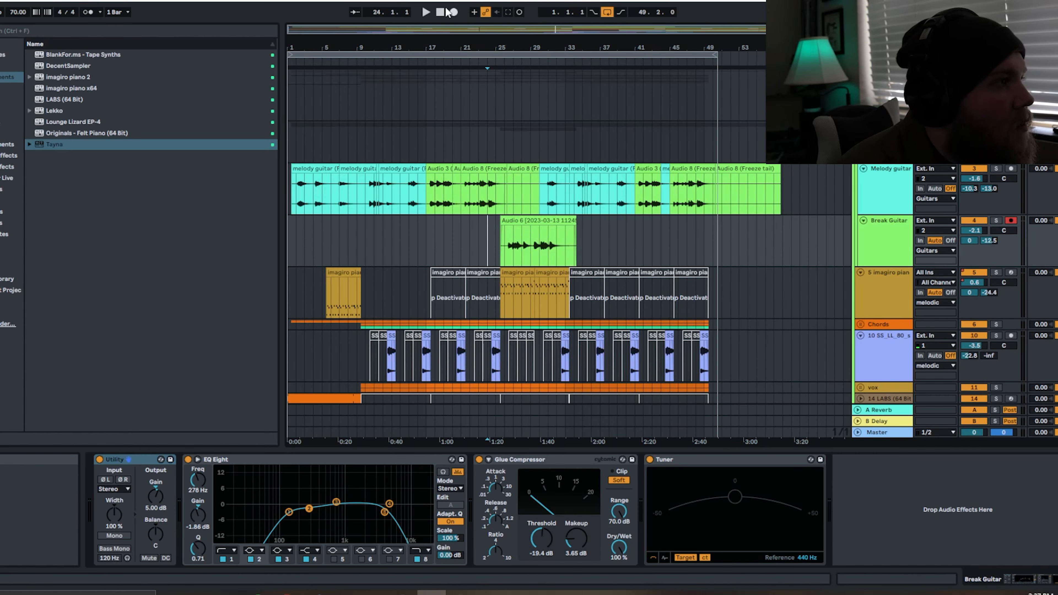
{"action": "left_click", "coordinate": [428, 13]}
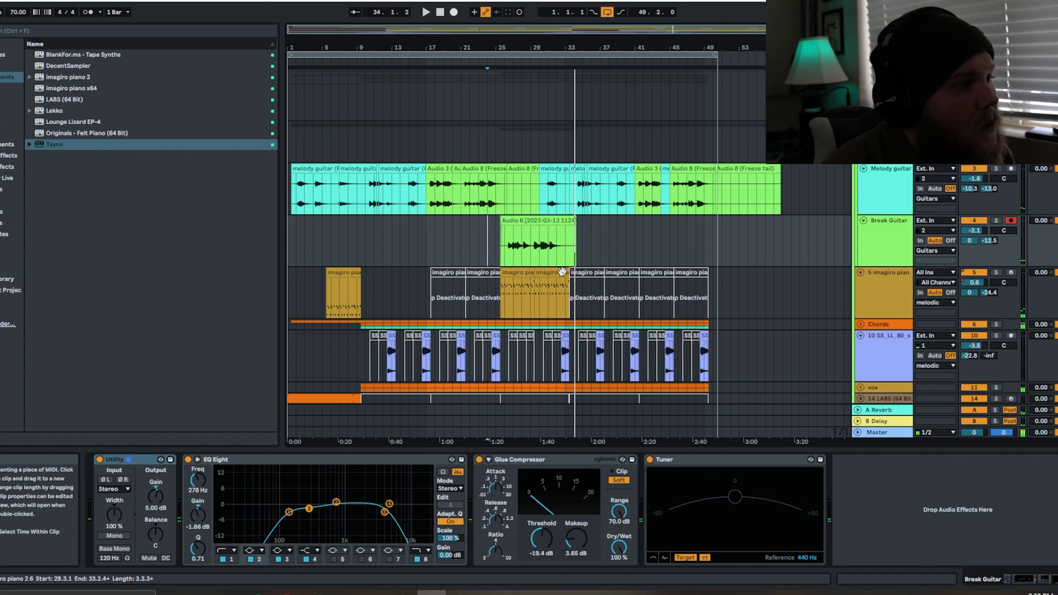
Step: Solo the 10 SS_LL_80 synth loop track and listen to its clip at 32.3.1, near the end of the break
{"action": "scroll", "coordinate": [539, 308], "scroll_direction": "down", "scroll_amount": 5}
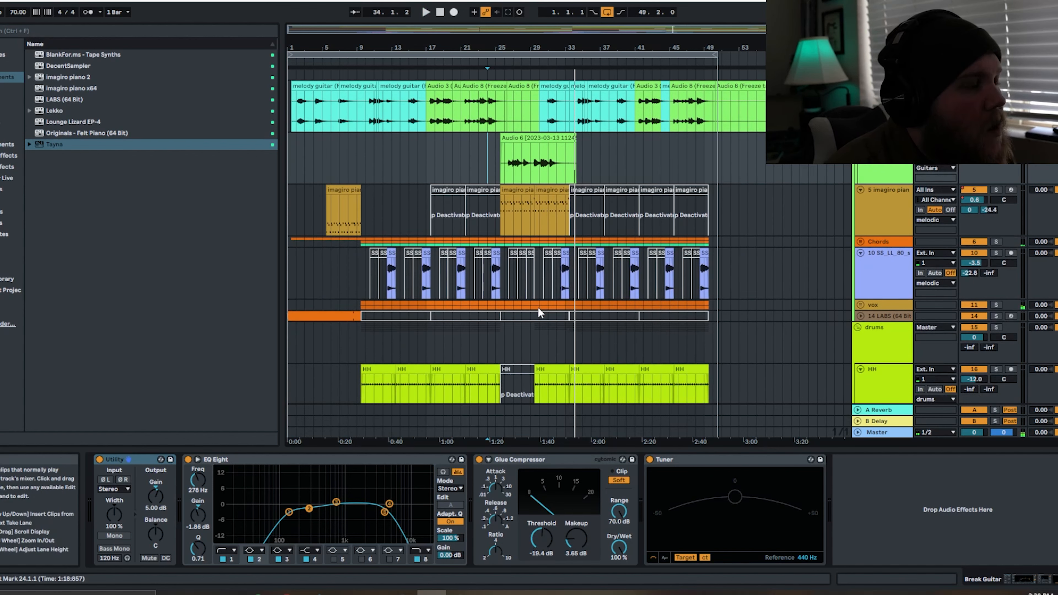
{"action": "left_click", "coordinate": [567, 252]}
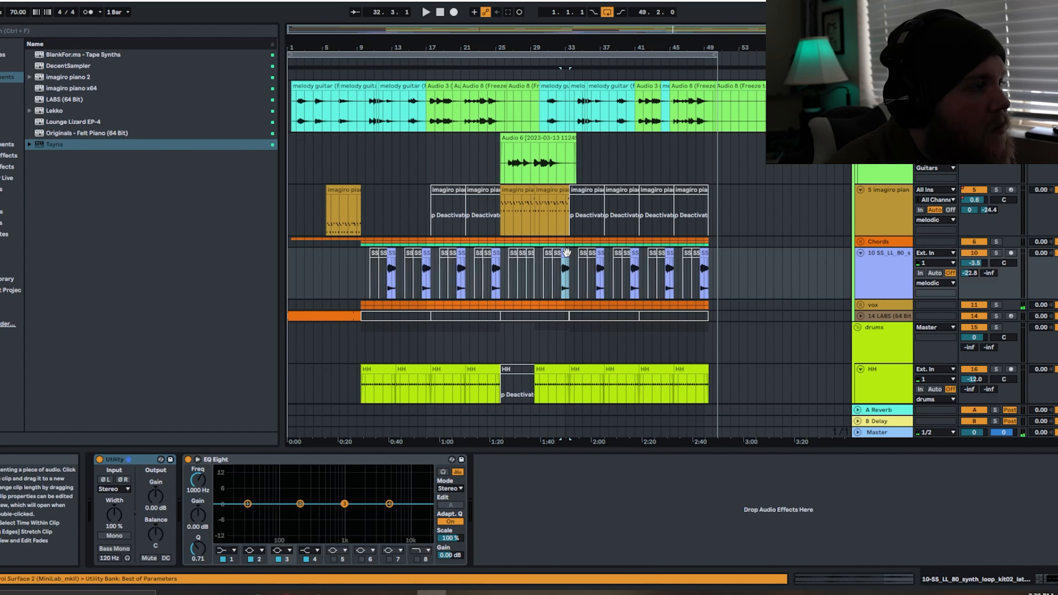
{"action": "key", "text": "space"}
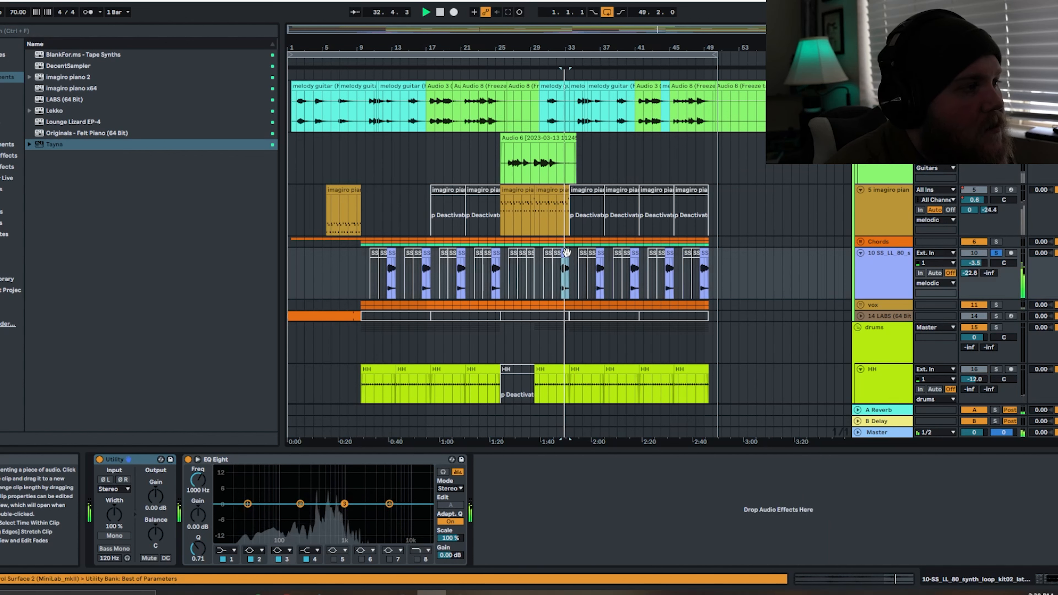
{"action": "key", "text": "space"}
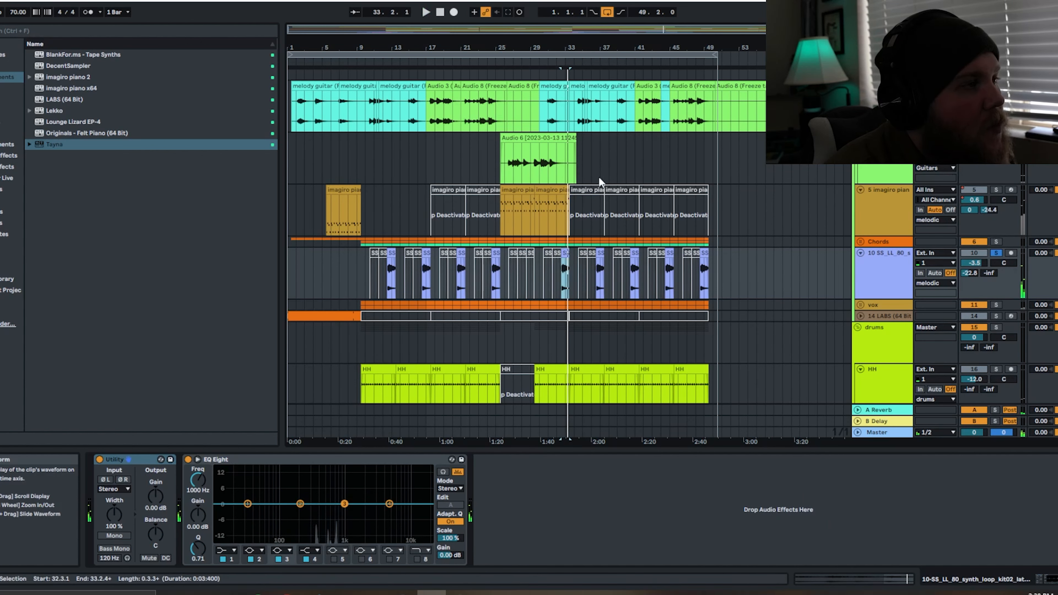
Step: Examine the imagiro piano clip at 25.3.1 and the Break Guitar clip, and display the Break Guitar track's effect chain
{"action": "scroll", "coordinate": [522, 283], "scroll_direction": "down", "scroll_amount": 3}
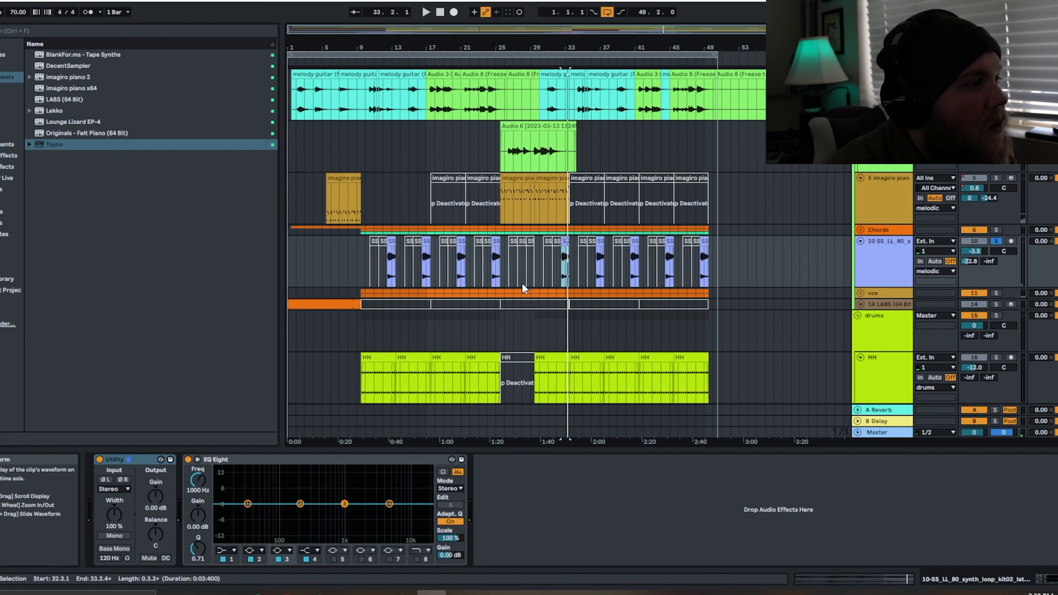
{"action": "scroll", "coordinate": [522, 283], "scroll_direction": "up", "scroll_amount": 3}
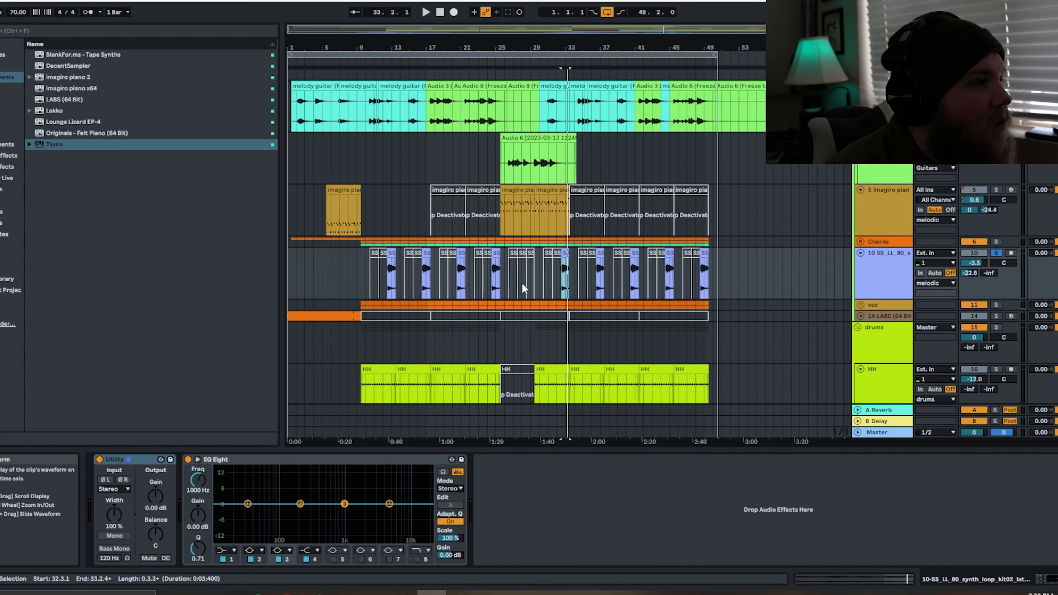
{"action": "double_click", "coordinate": [525, 191]}
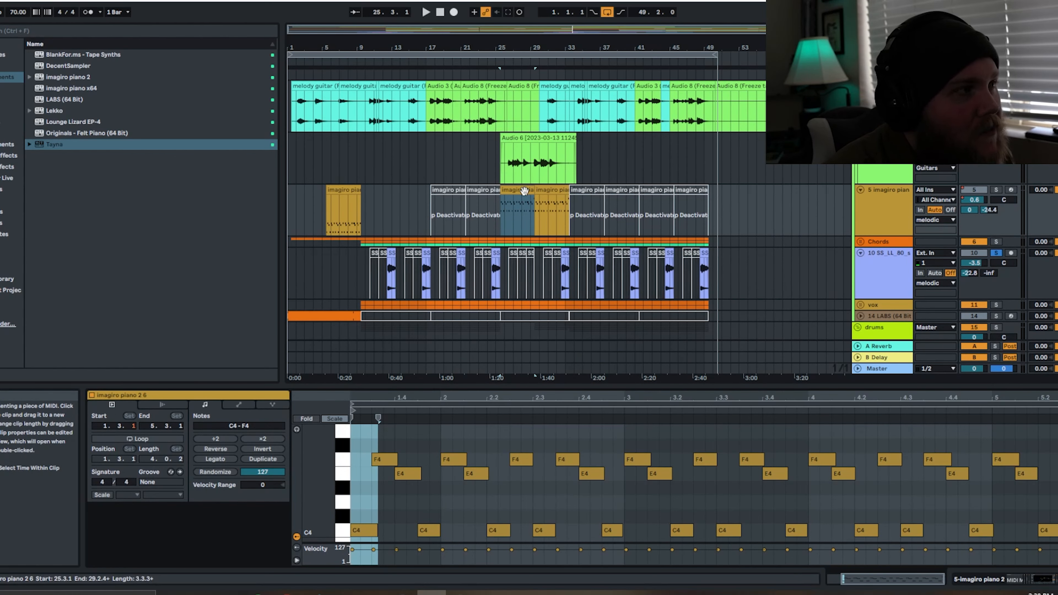
{"action": "left_click", "coordinate": [551, 182]}
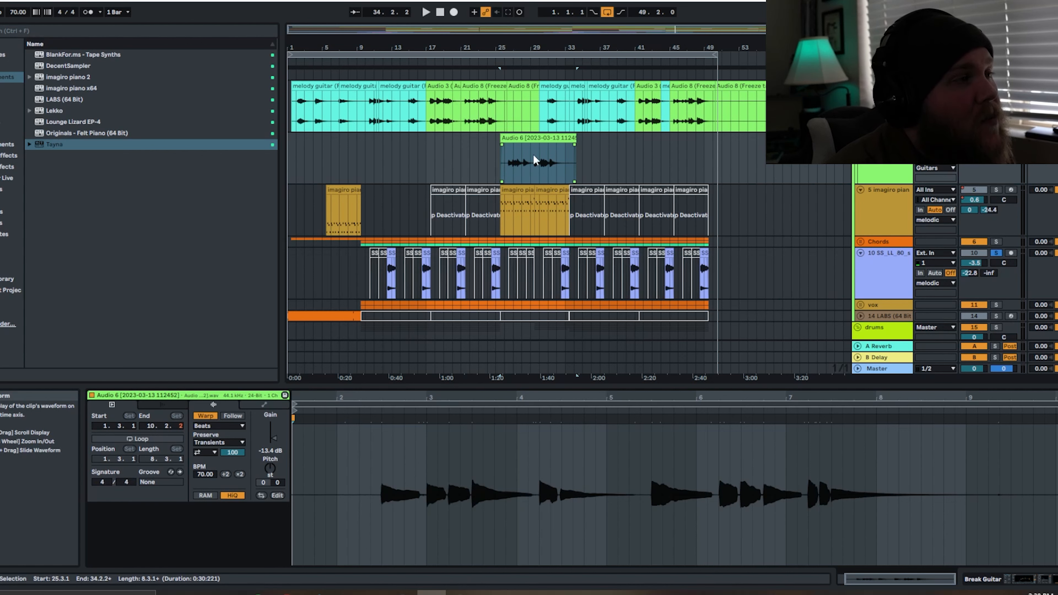
{"action": "left_click", "coordinate": [876, 330]}
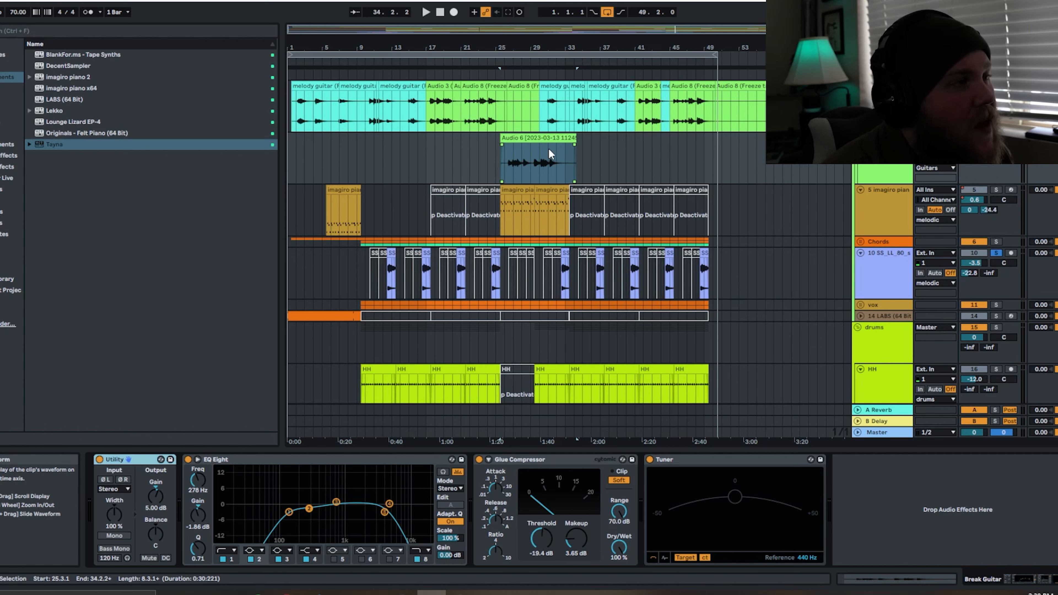
Step: Select the Melody guitar track's third clip and listen to the guitar from it into the following Audio 3 clip
{"action": "left_click", "coordinate": [453, 107]}
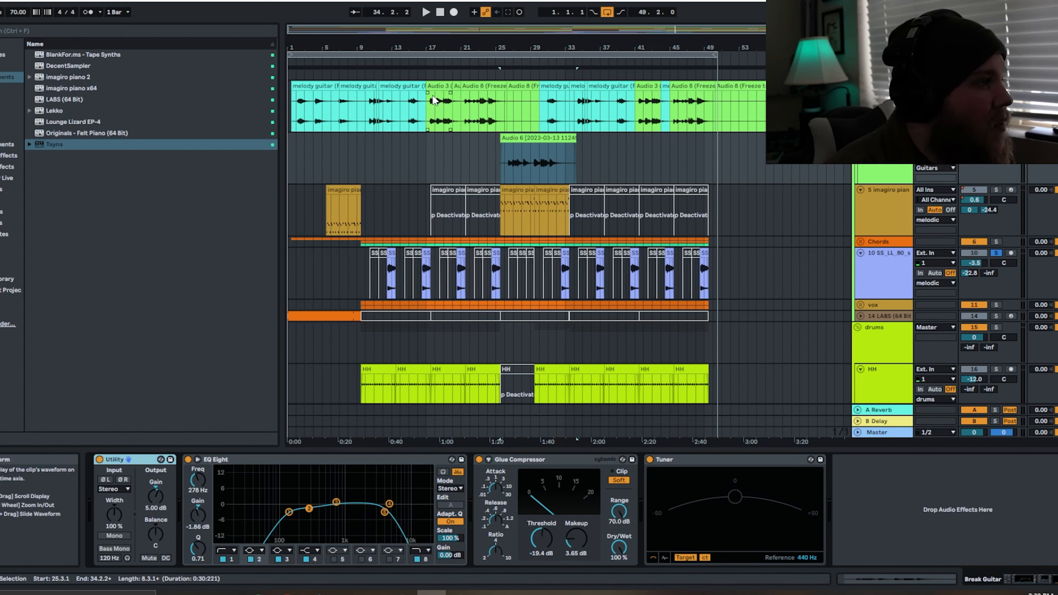
{"action": "left_click", "coordinate": [388, 102]}
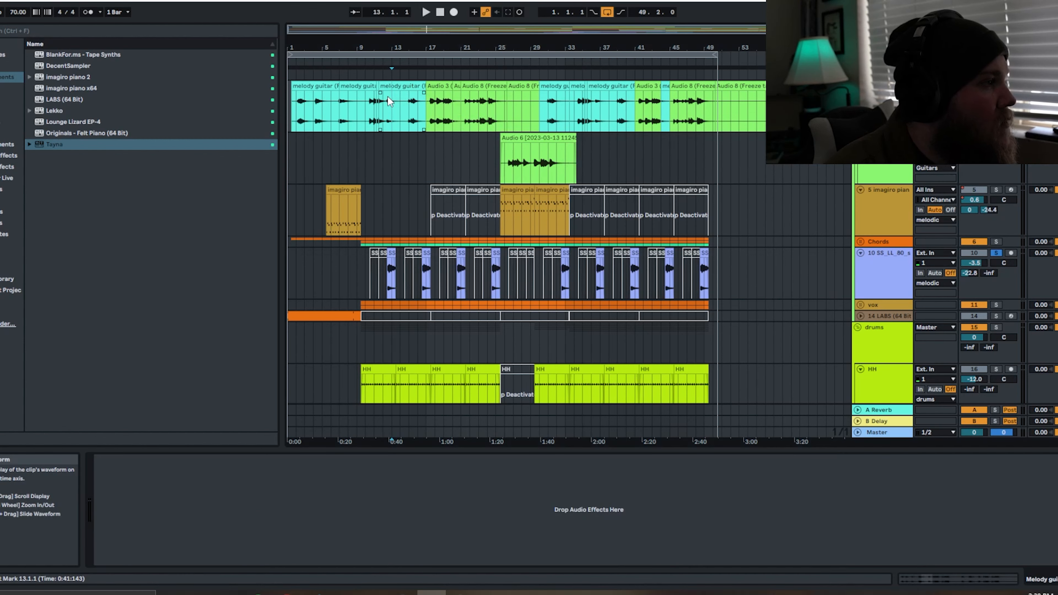
{"action": "left_click", "coordinate": [391, 86]}
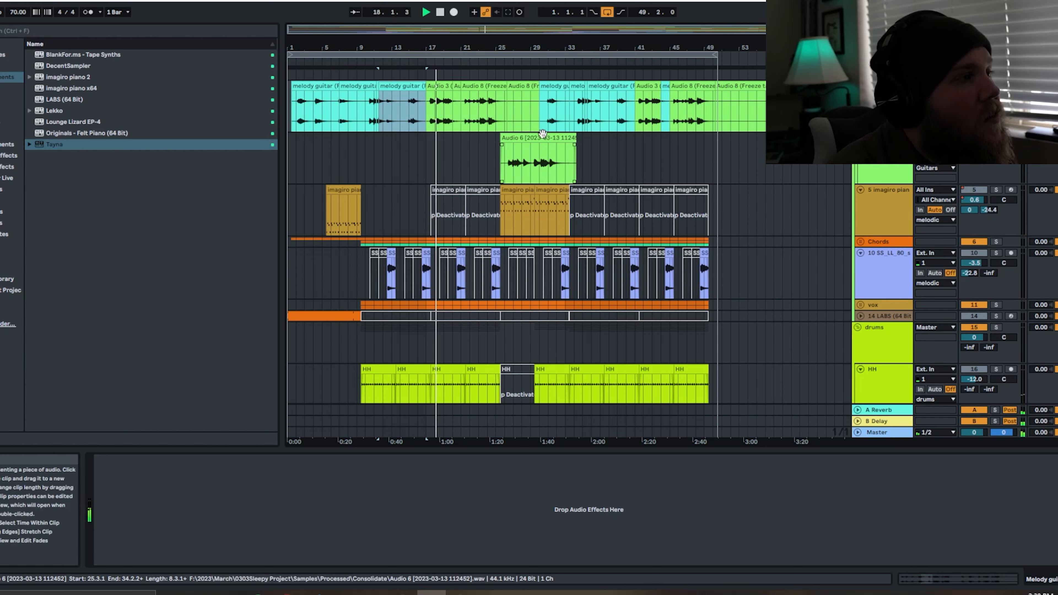
Step: Listen to the Break Guitar's Audio 6 clip from 25.3.1 through the break, with its effect chain displayed
{"action": "left_click", "coordinate": [541, 152]}
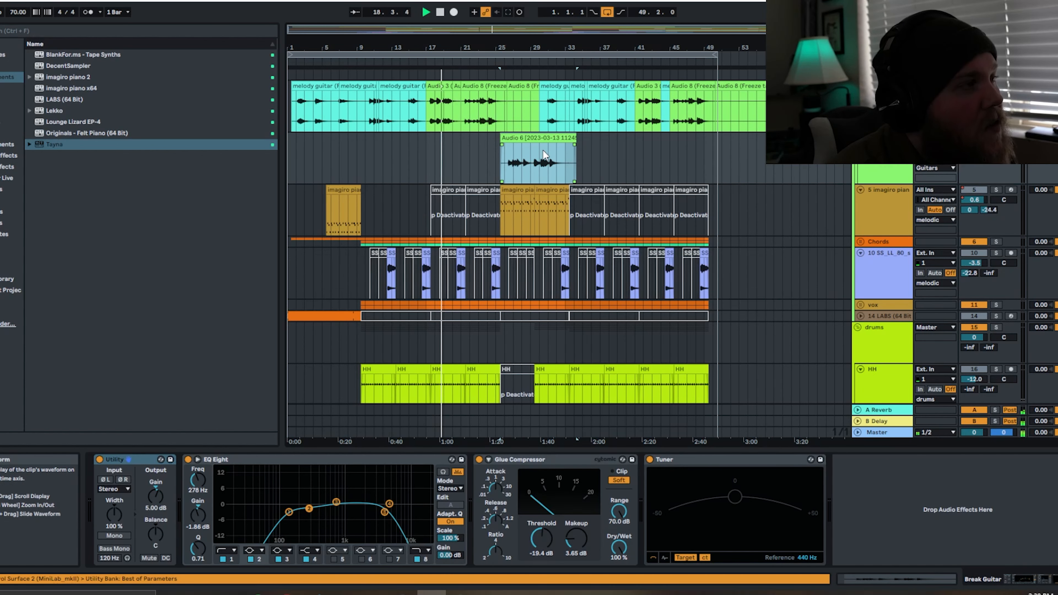
{"action": "key", "text": "space"}
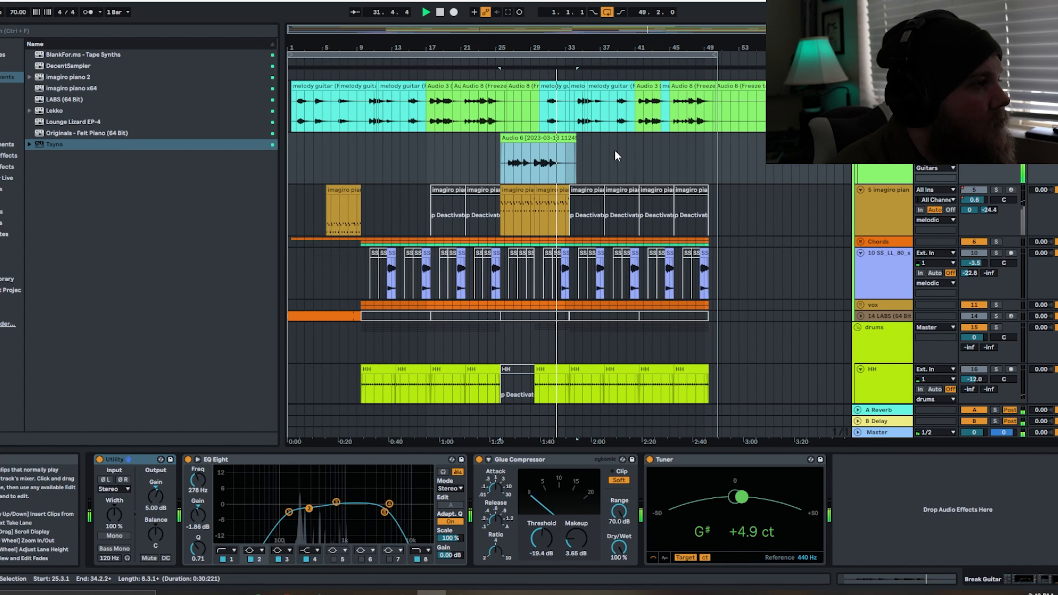
{"action": "key", "text": "space"}
{"action": "scroll", "coordinate": [550, 247], "scroll_direction": "down", "scroll_amount": 1}
{"action": "scroll", "coordinate": [550, 247], "scroll_direction": "up", "scroll_amount": 1}
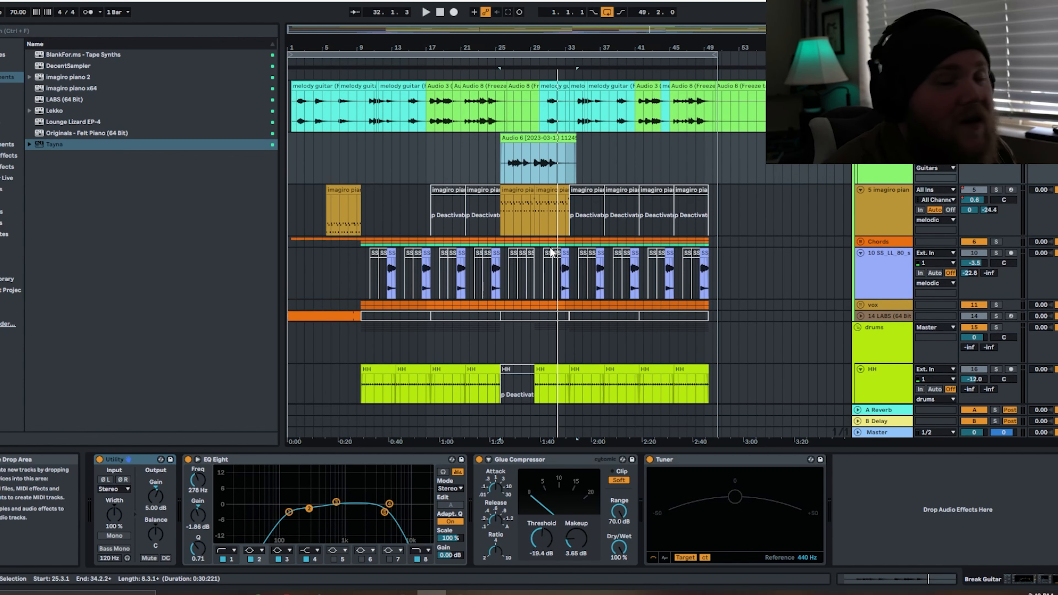
Step: Show the automation lanes, examine the Frequency envelopes of the drums group's two Auto Filters, and hide the automation again
{"action": "scroll", "coordinate": [547, 329], "scroll_direction": "down", "scroll_amount": 2}
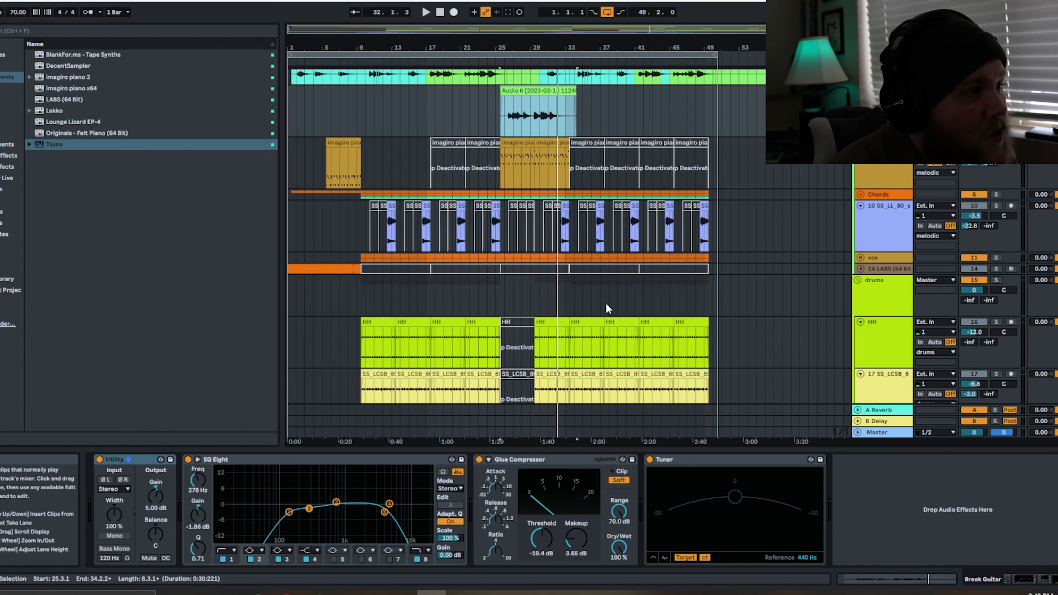
{"action": "key", "text": "a"}
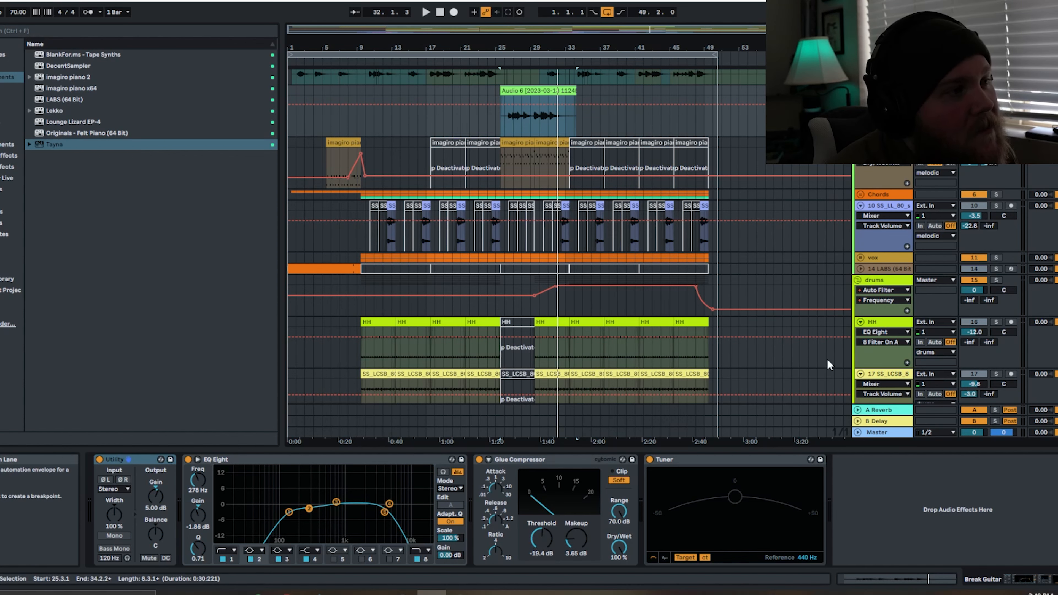
{"action": "left_click", "coordinate": [883, 290]}
{"action": "left_click", "coordinate": [888, 323]}
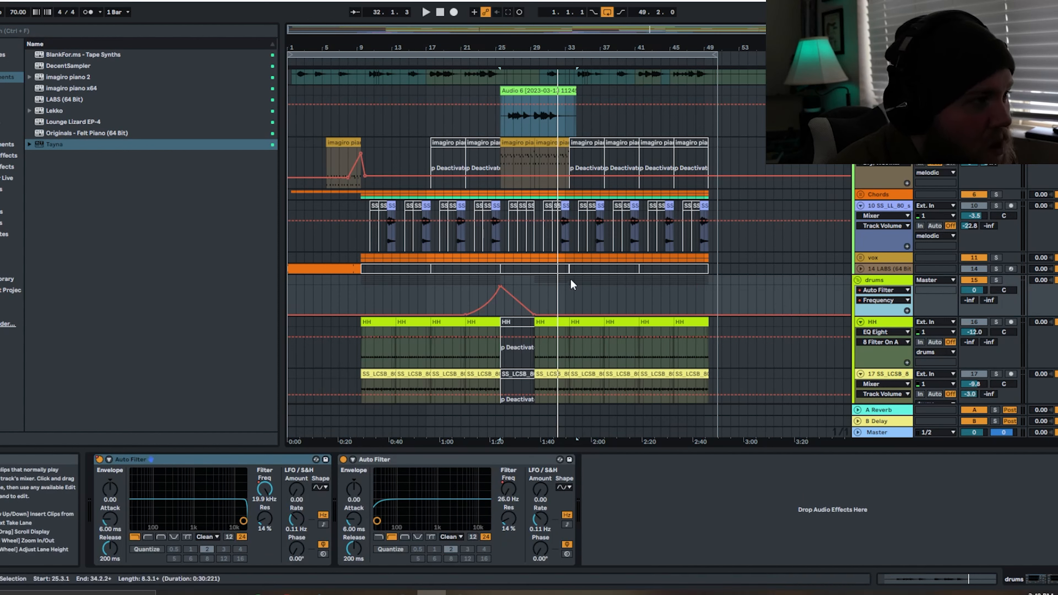
{"action": "key", "text": "a"}
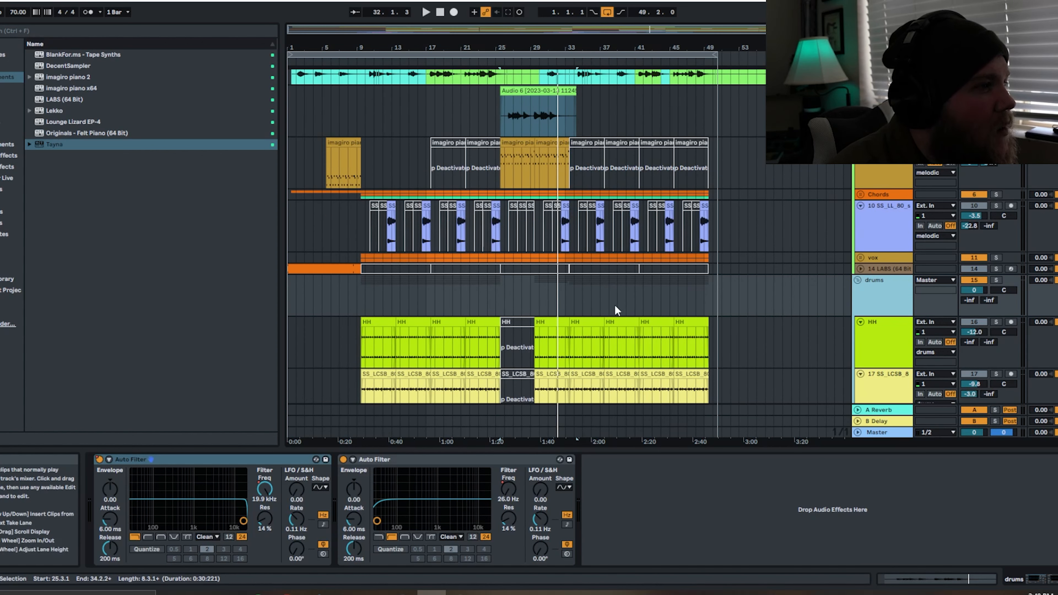
Step: Fold the melodic and drums track groups to compact the arrangement
{"action": "scroll", "coordinate": [616, 307], "scroll_direction": "down", "scroll_amount": 4}
{"action": "scroll", "coordinate": [615, 305], "scroll_direction": "up", "scroll_amount": 6}
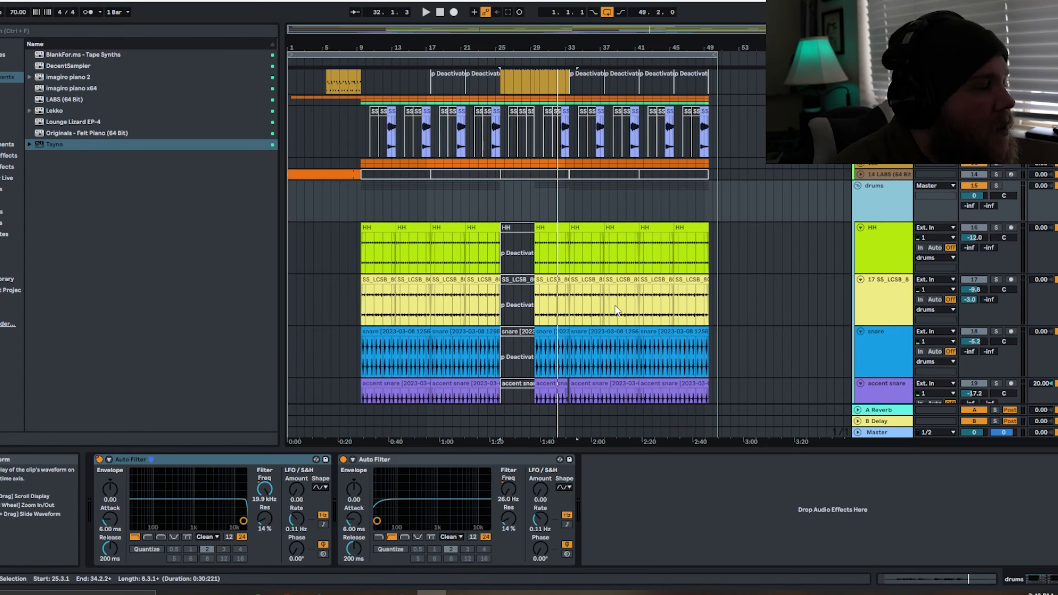
{"action": "scroll", "coordinate": [640, 297], "scroll_direction": "up", "scroll_amount": 4}
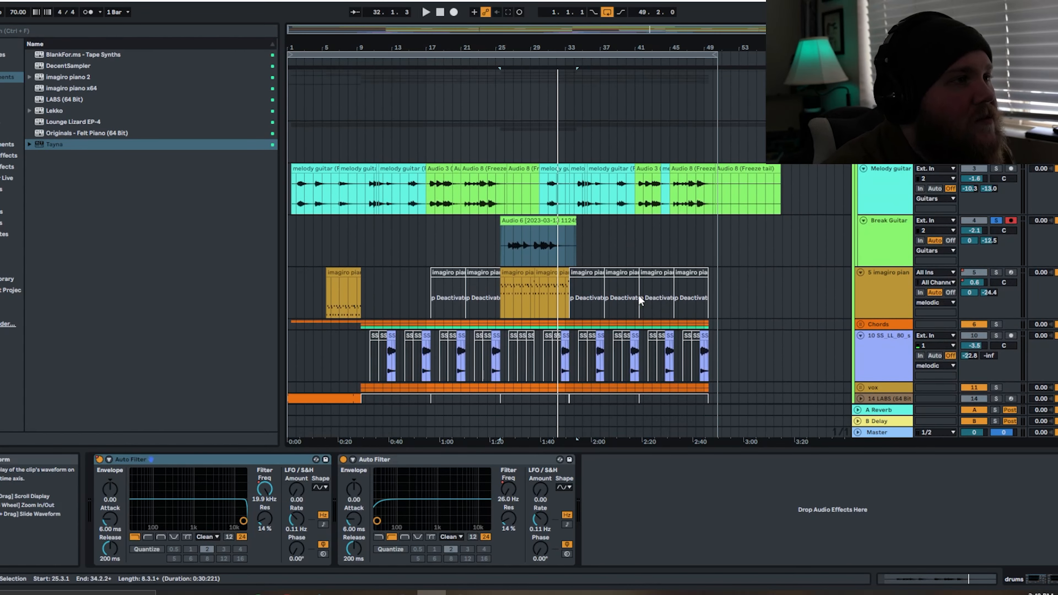
{"action": "left_click", "coordinate": [858, 75]}
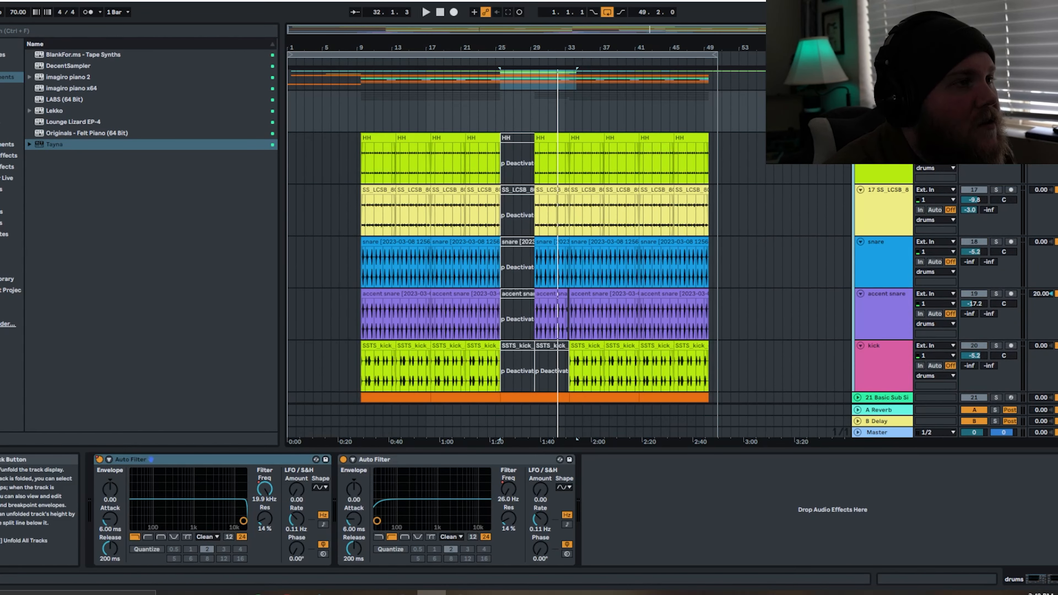
{"action": "left_click", "coordinate": [858, 95]}
{"action": "left_click", "coordinate": [859, 118]}
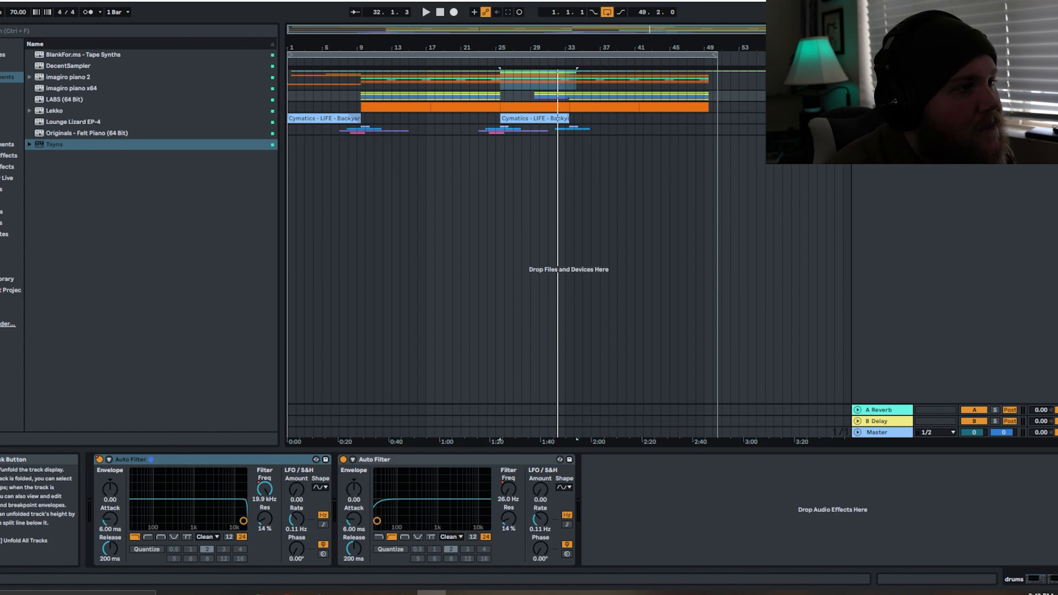
Step: Display the Master track's effect chain, turn on Ozone 9, and bring up its plug-in window higher on the screen
{"action": "left_click", "coordinate": [886, 437]}
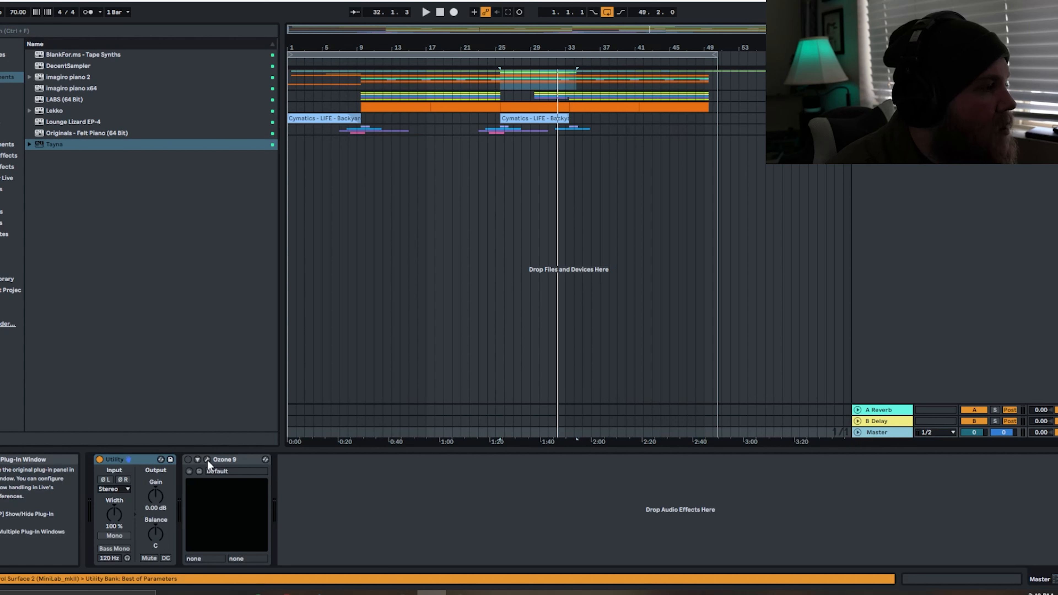
{"action": "left_click", "coordinate": [188, 459]}
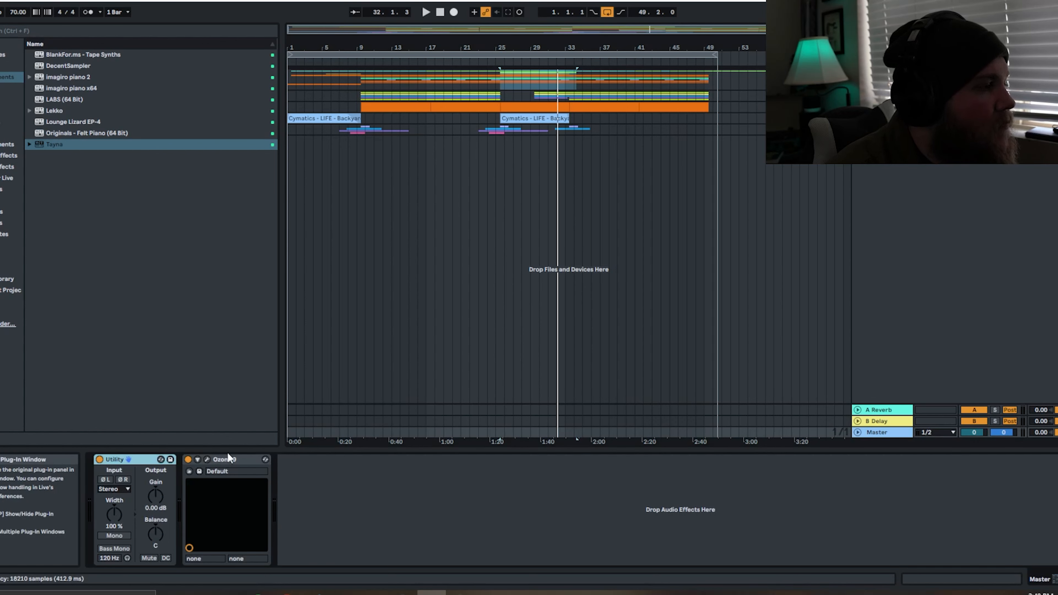
{"action": "key", "text": "ctrl+alt+p"}
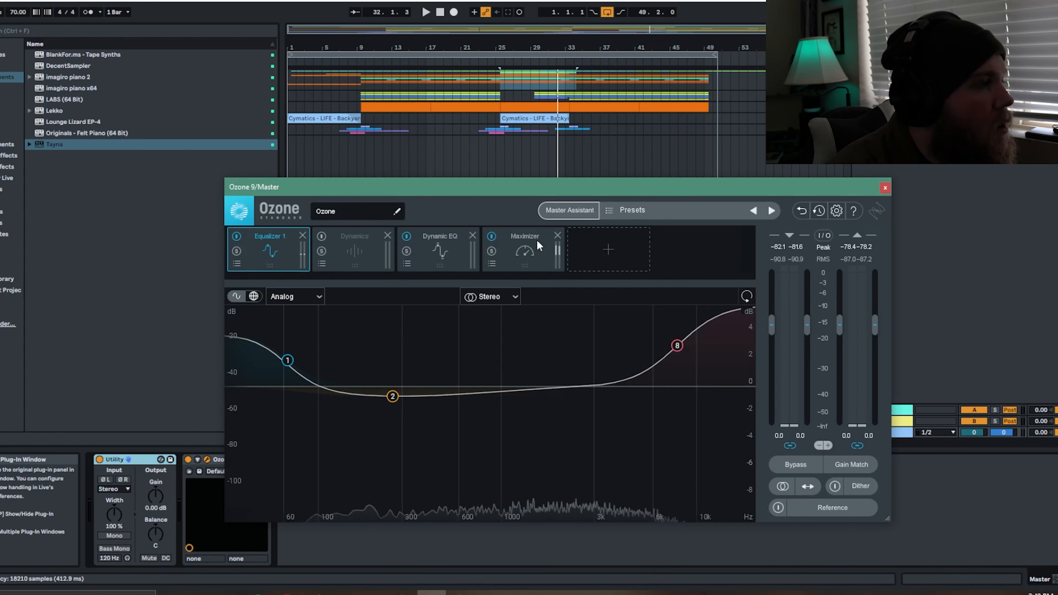
{"action": "left_click_drag", "start_coordinate": [529, 189], "coordinate": [532, 82]}
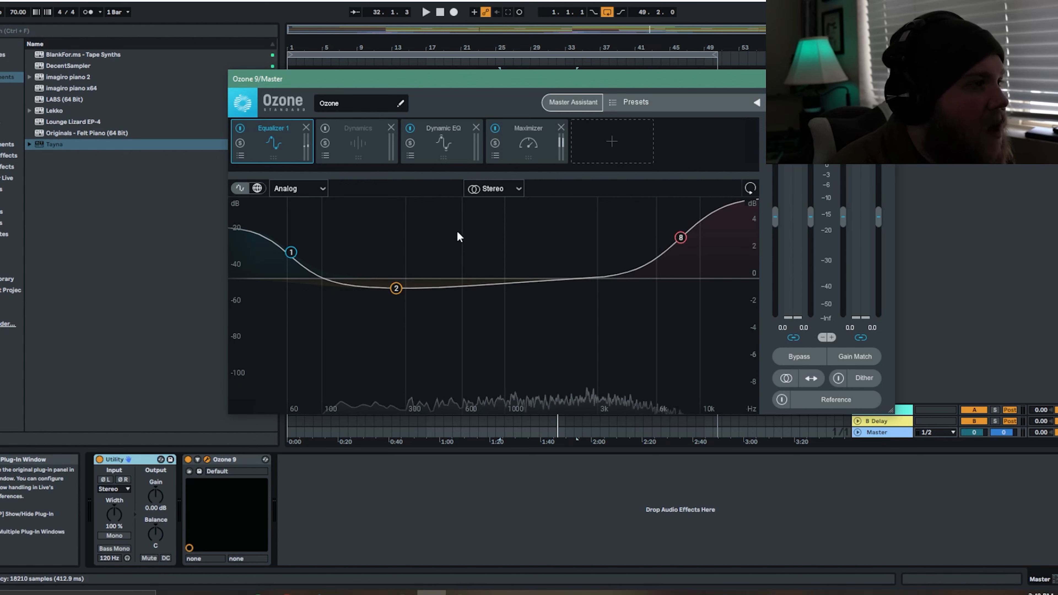
Step: Examine Ozone 9's Dynamics, Dynamic EQ and Maximizer modules with a short playback, return to the song's start, and close the plug-in window
{"action": "left_click", "coordinate": [337, 139]}
{"action": "left_click", "coordinate": [444, 135]}
{"action": "left_click", "coordinate": [498, 134]}
{"action": "key", "text": "space"}
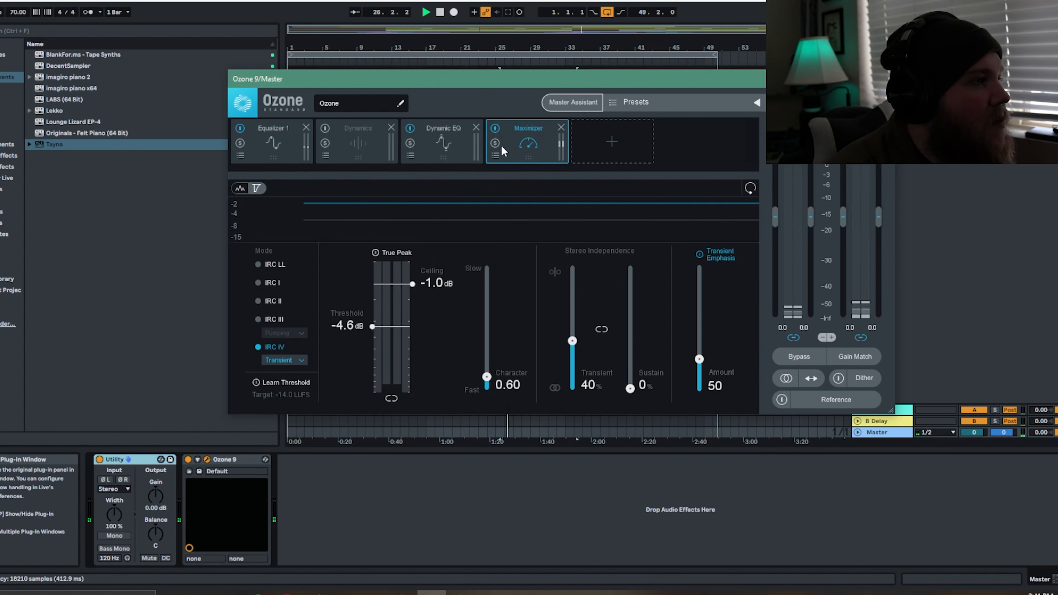
{"action": "left_click", "coordinate": [442, 13]}
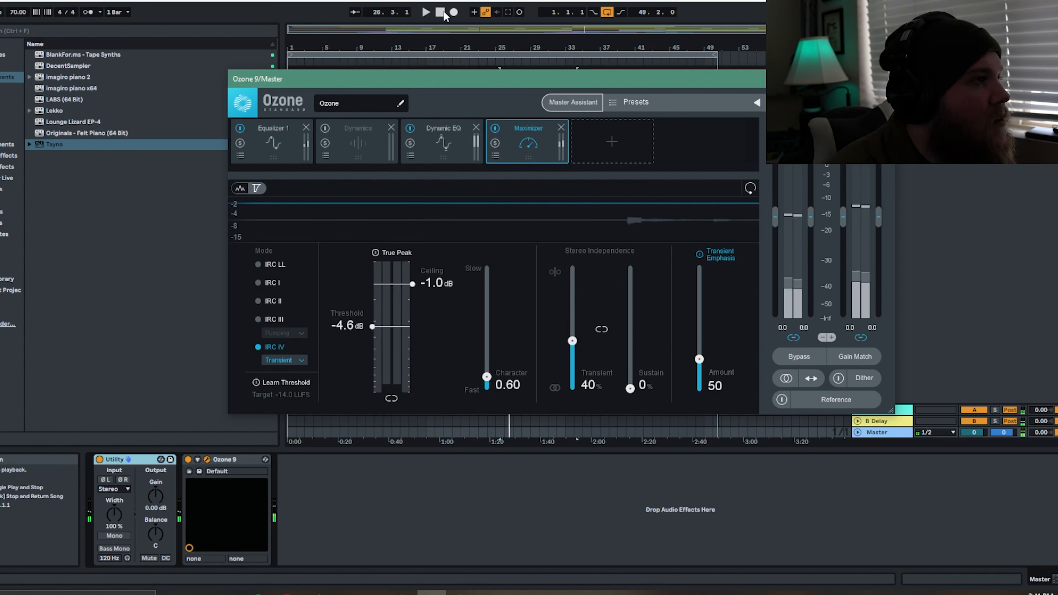
{"action": "left_click", "coordinate": [441, 12]}
{"action": "key", "text": "ctrl+alt+p"}
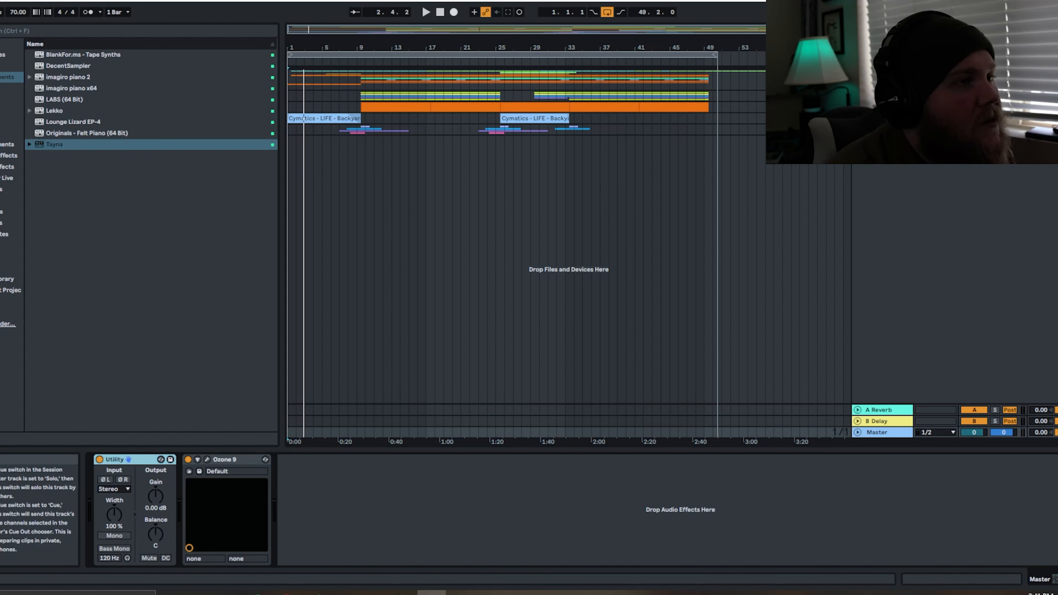
Step: Play the full mix from 1.1.1 while switching the Master's Ozone 9 off and on to compare the sound
{"action": "key", "text": "space"}
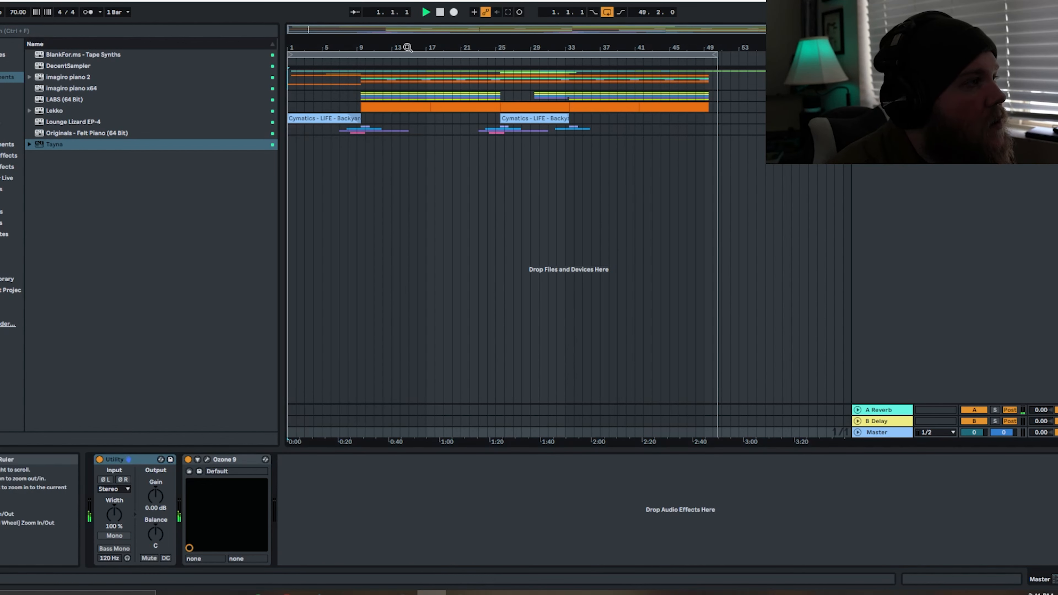
{"action": "left_click", "coordinate": [188, 459]}
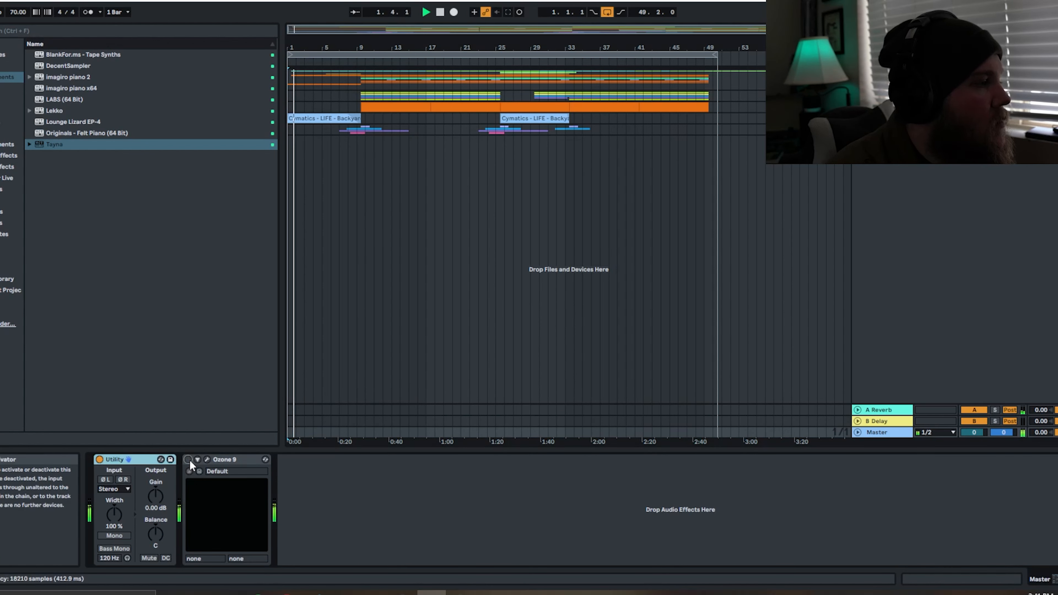
{"action": "left_click", "coordinate": [367, 108]}
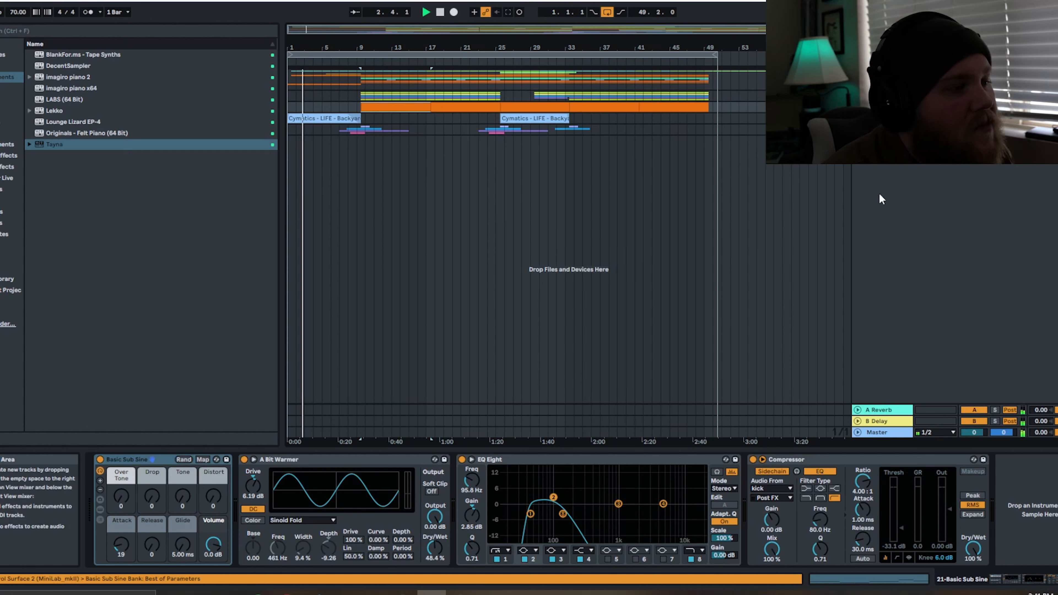
{"action": "left_click", "coordinate": [880, 432]}
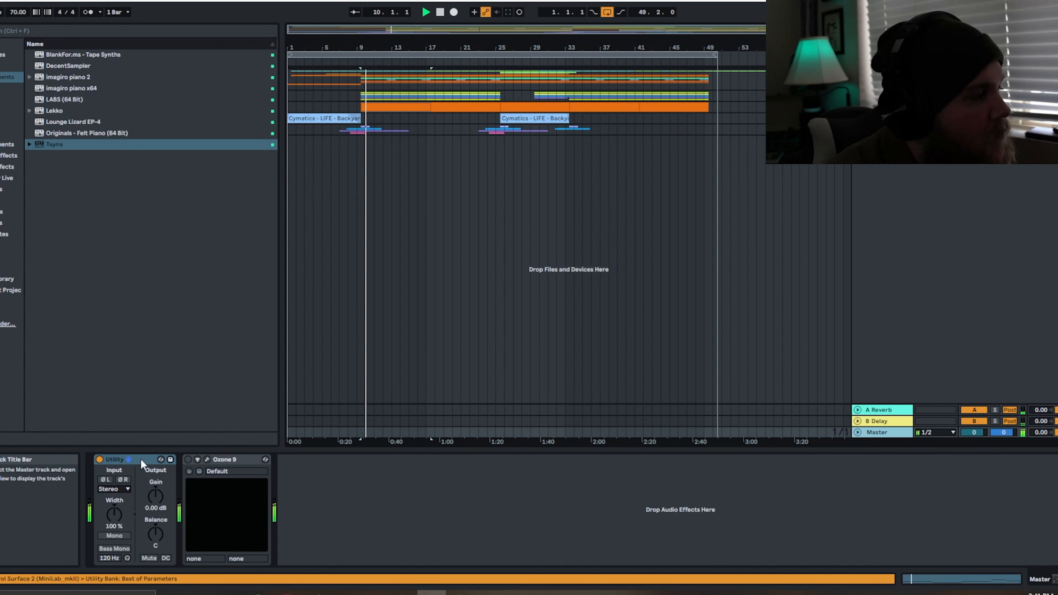
{"action": "left_click", "coordinate": [188, 461]}
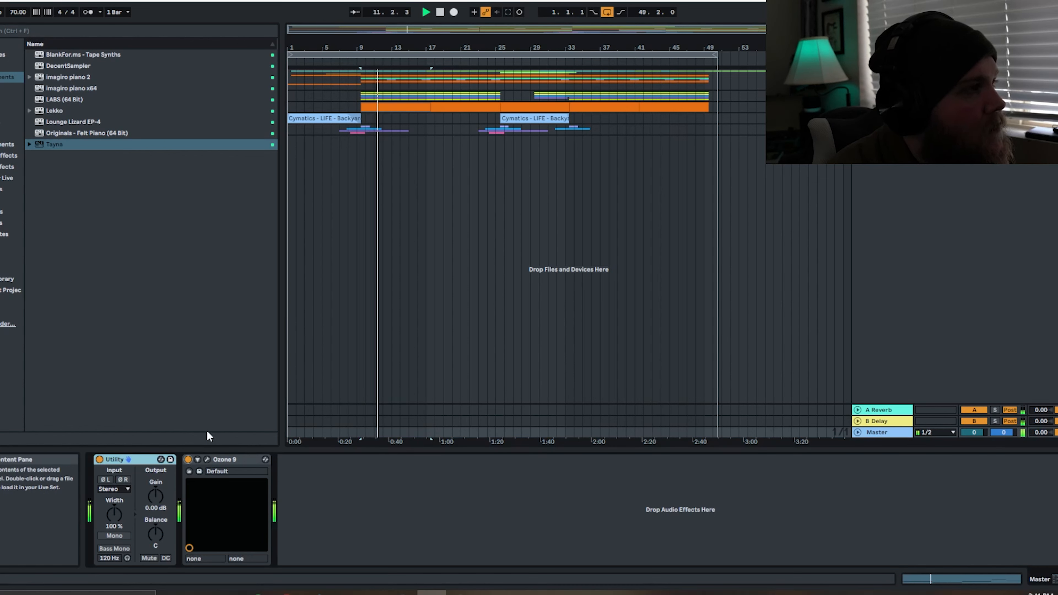